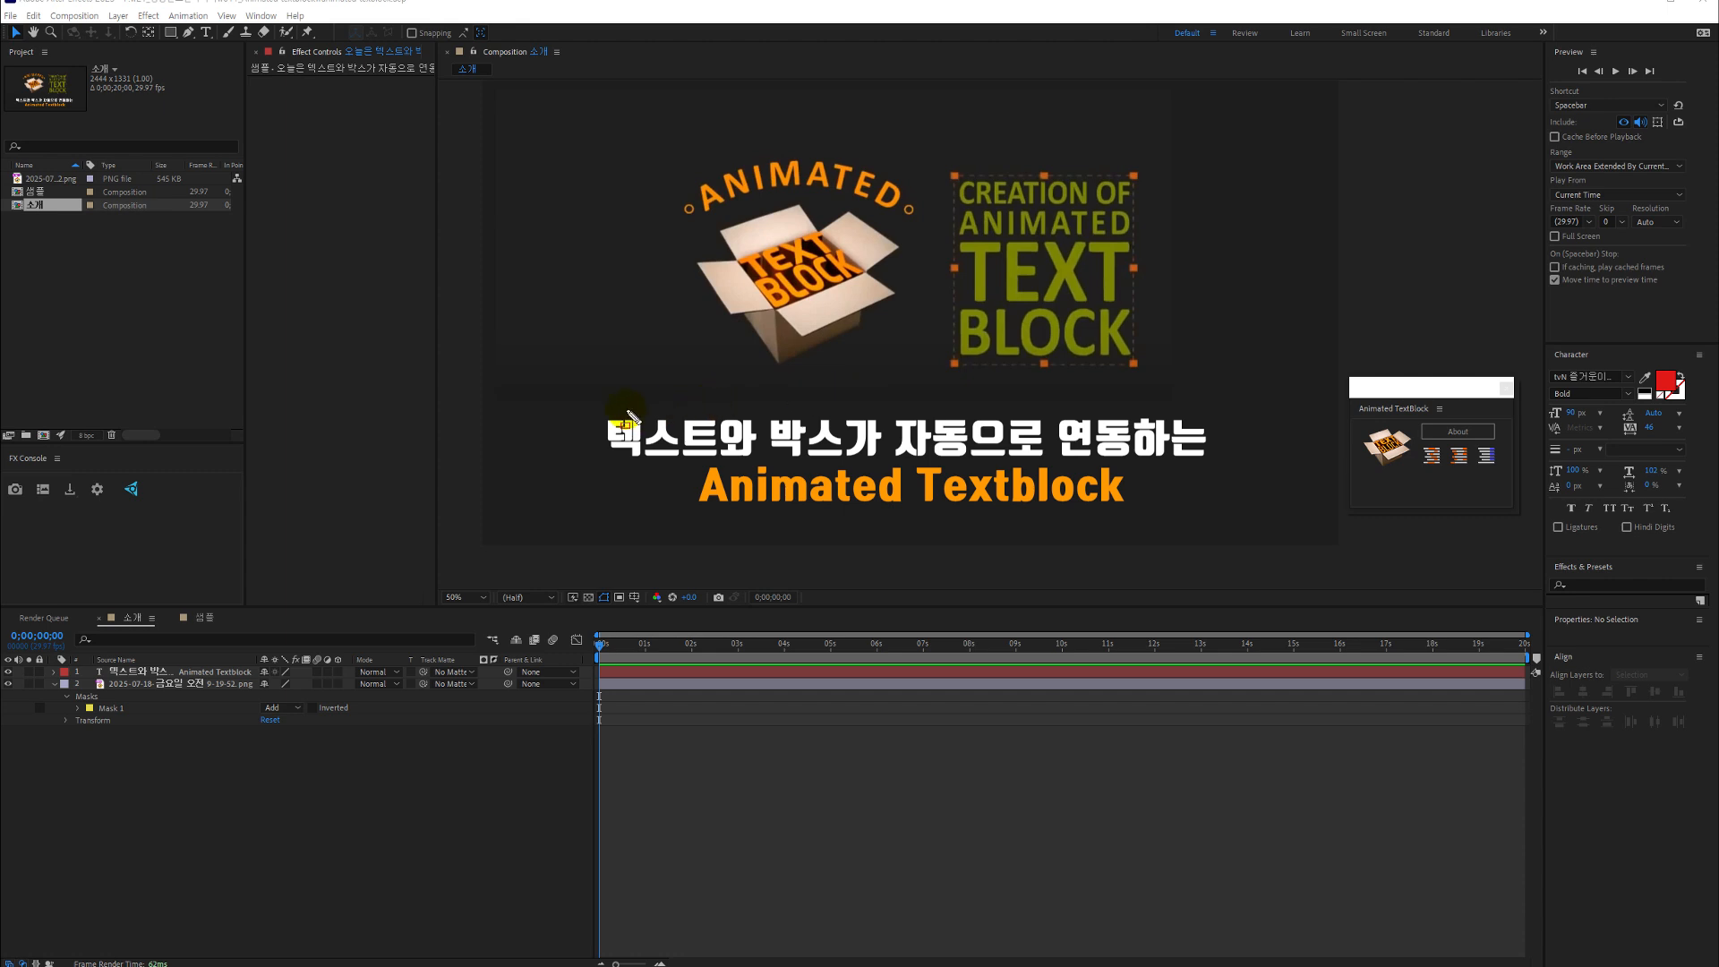
{"action": "mouse_move", "coordinate": [590, 405]}
{"action": "left_mouse_down"}
{"action": "mouse_move", "coordinate": [1214, 502]}
{"action": "mouse_move", "coordinate": [1237, 523]}
{"action": "left_mouse_up"}
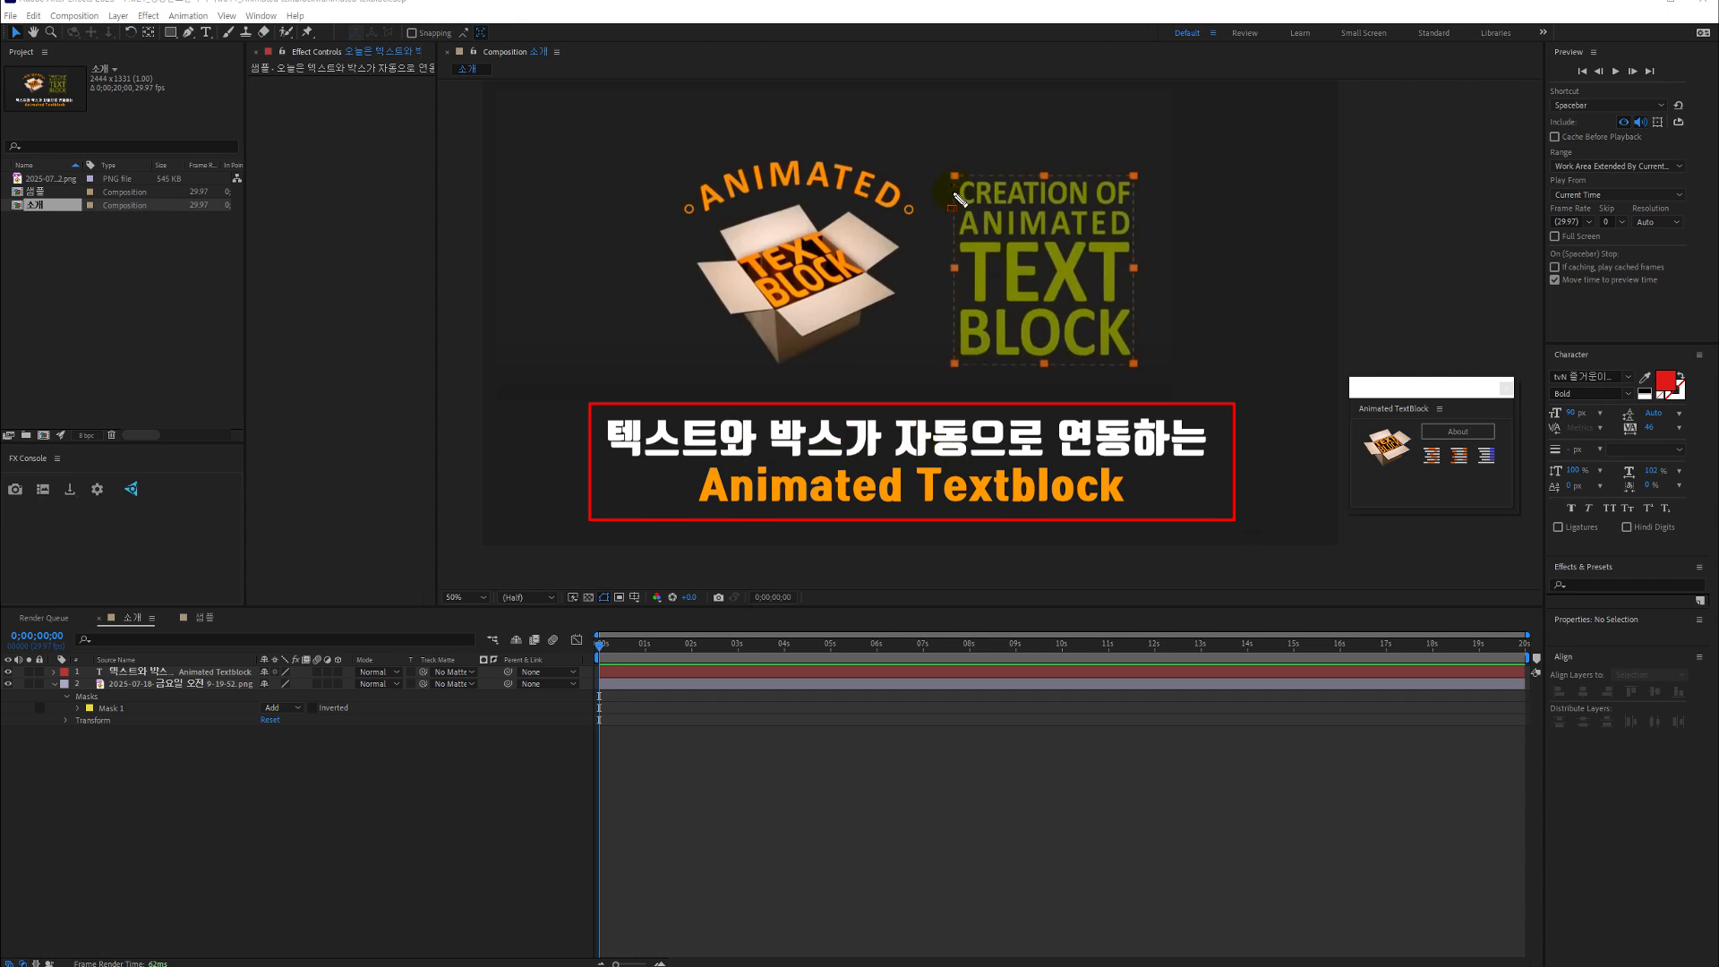
{"action": "left_click_drag", "start_coordinate": [1153, 214], "coordinate": [1161, 208]}
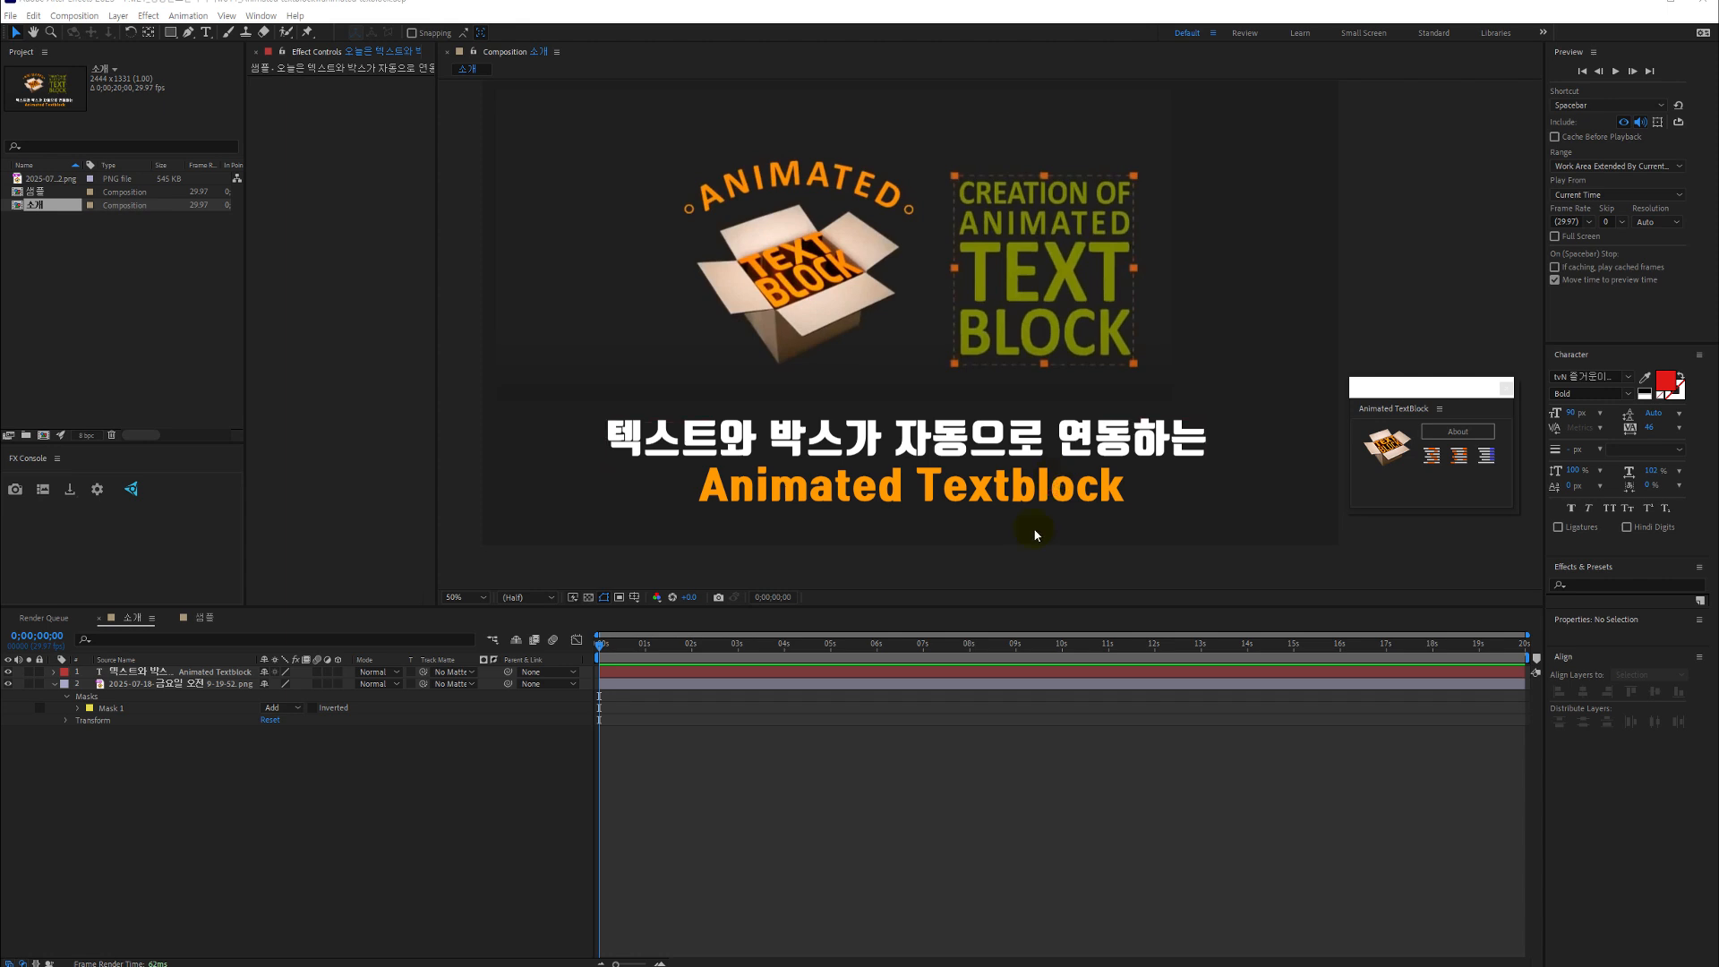
Open the 샘플 composition and scrub through the animated text blocks from the start to 0;00;02;15
{"action": "left_click", "coordinate": [211, 618]}
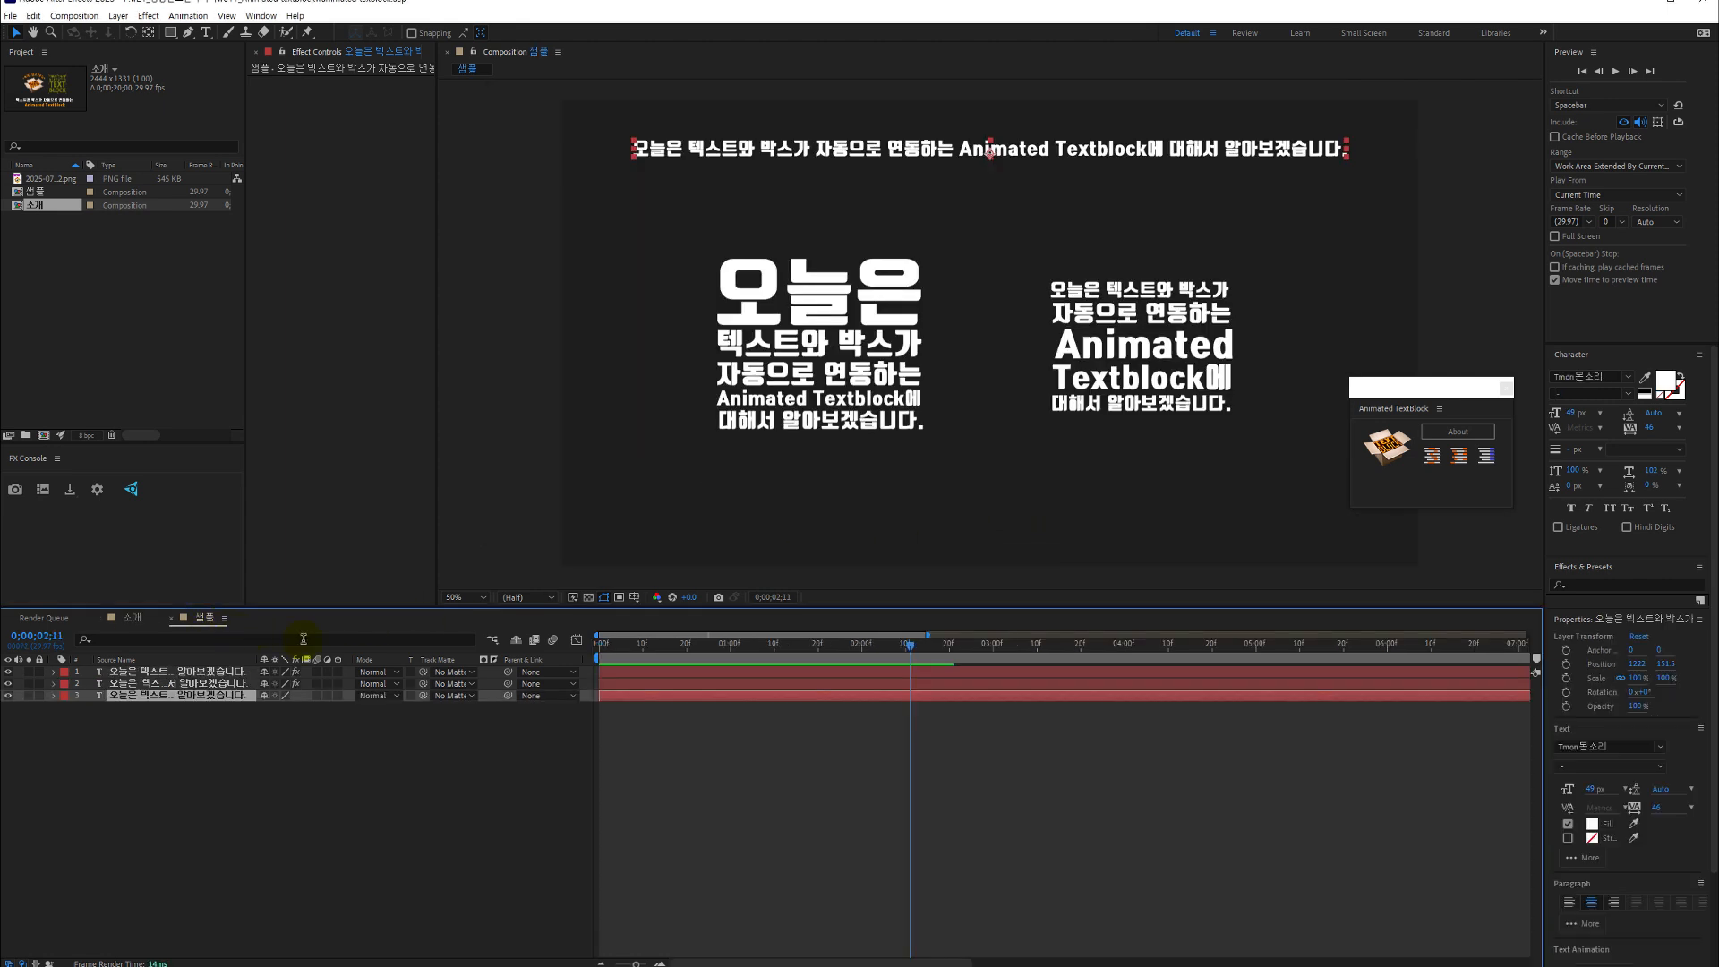
{"action": "left_click_drag", "start_coordinate": [729, 659], "coordinate": [564, 629]}
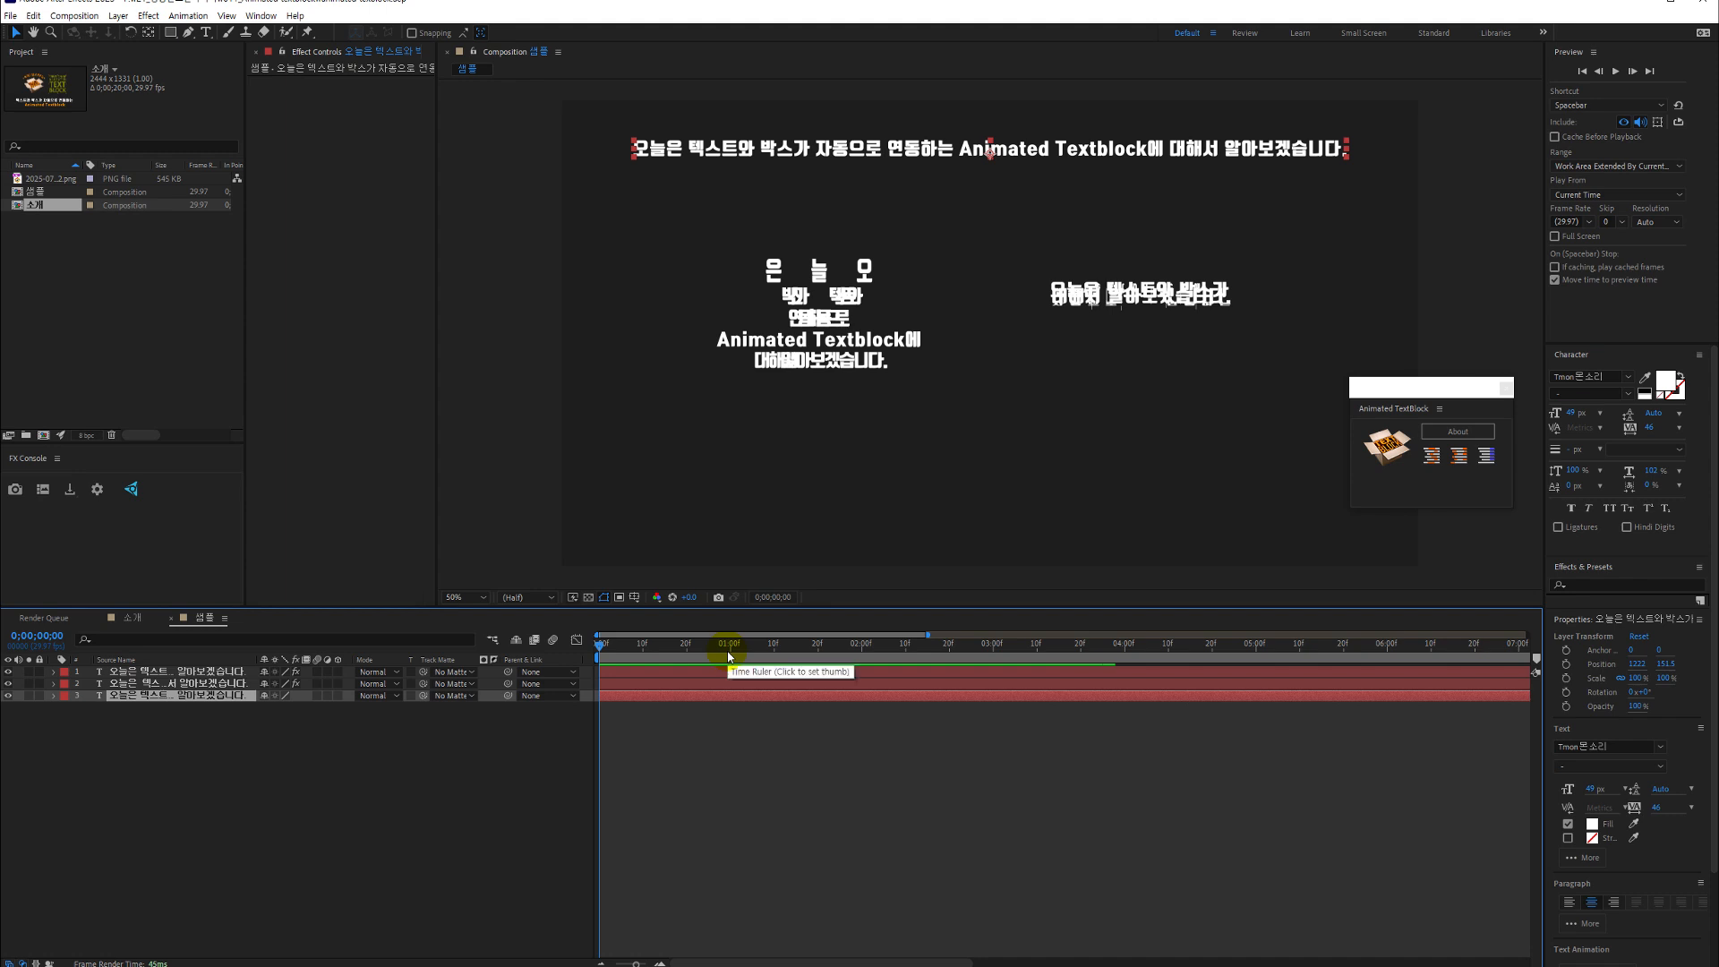
{"action": "left_click", "coordinate": [797, 647]}
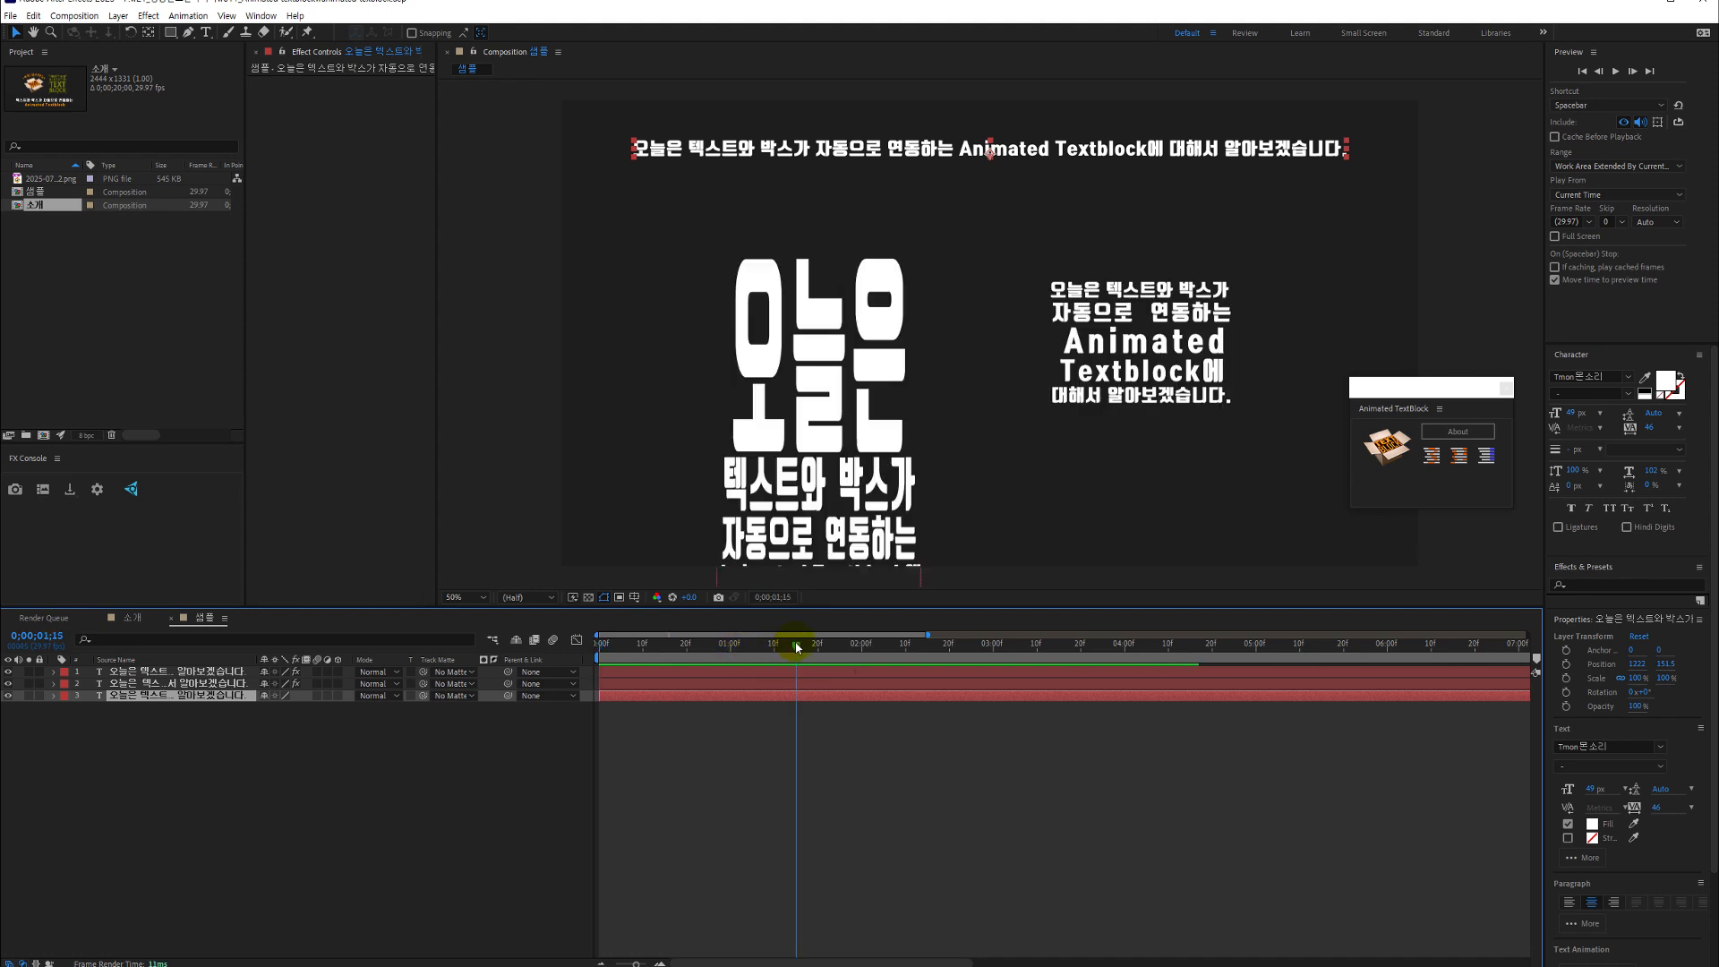
{"action": "left_click_drag", "start_coordinate": [893, 649], "coordinate": [927, 656]}
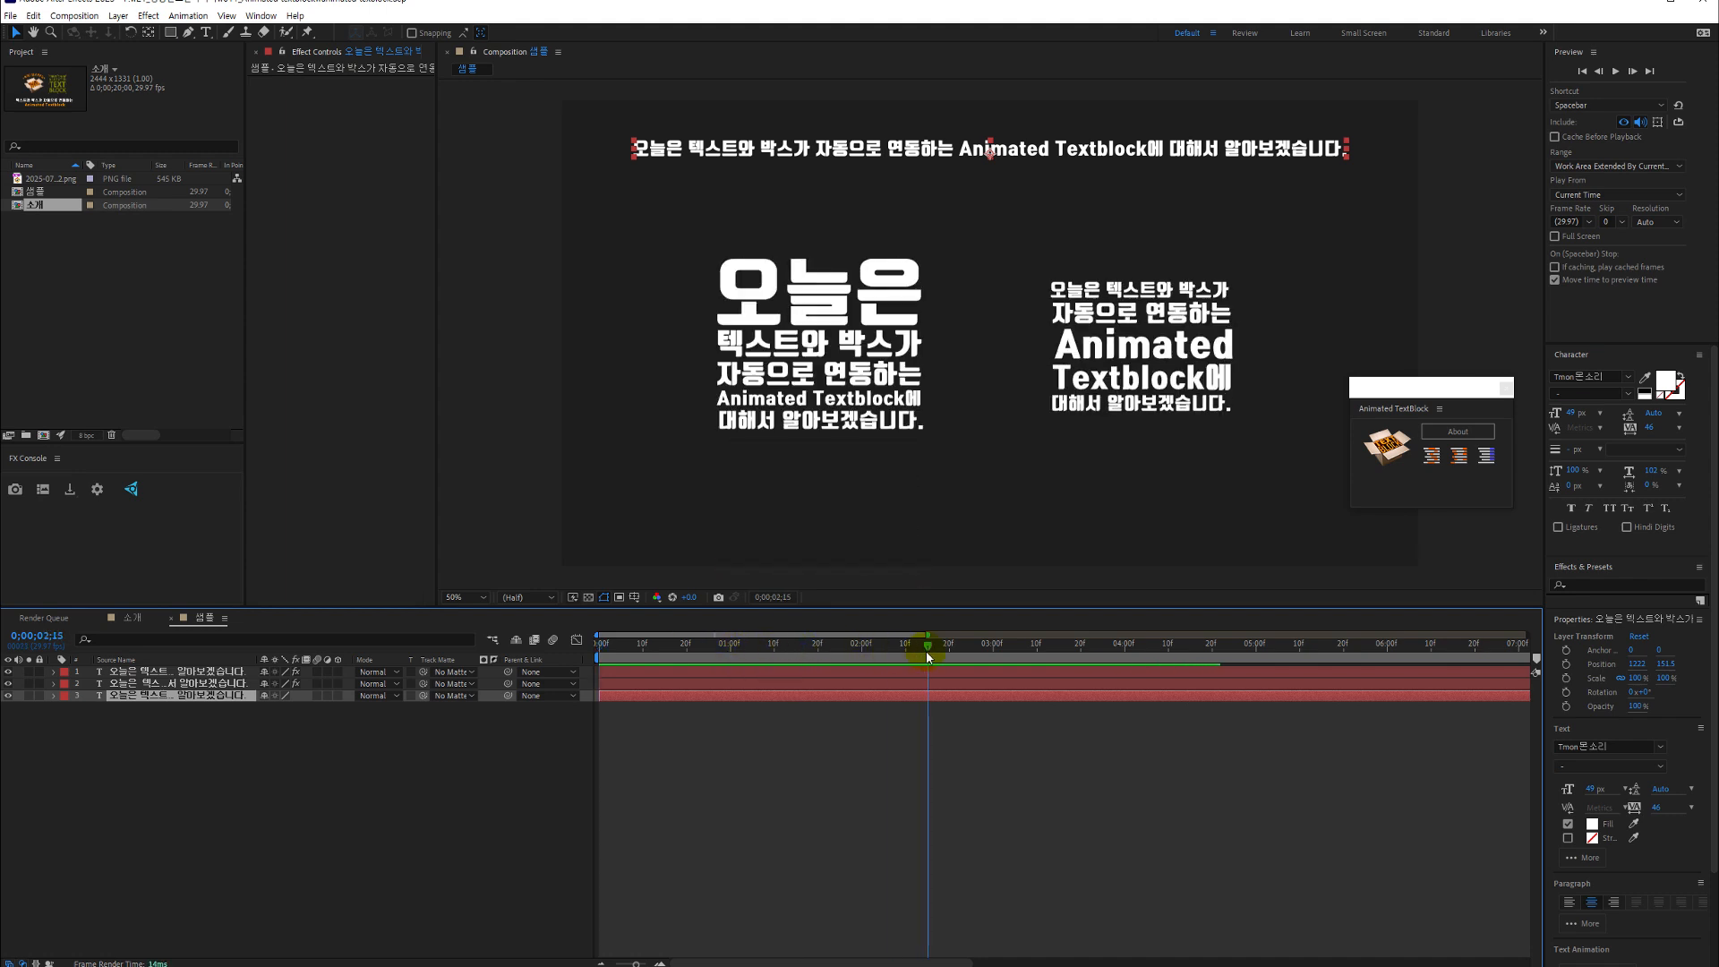
End the work area at 0;00;02;15, preview the composition from the start, and park the playhead at 0;00;02;16
{"action": "key", "text": "n"}
{"action": "key", "text": "Home"}
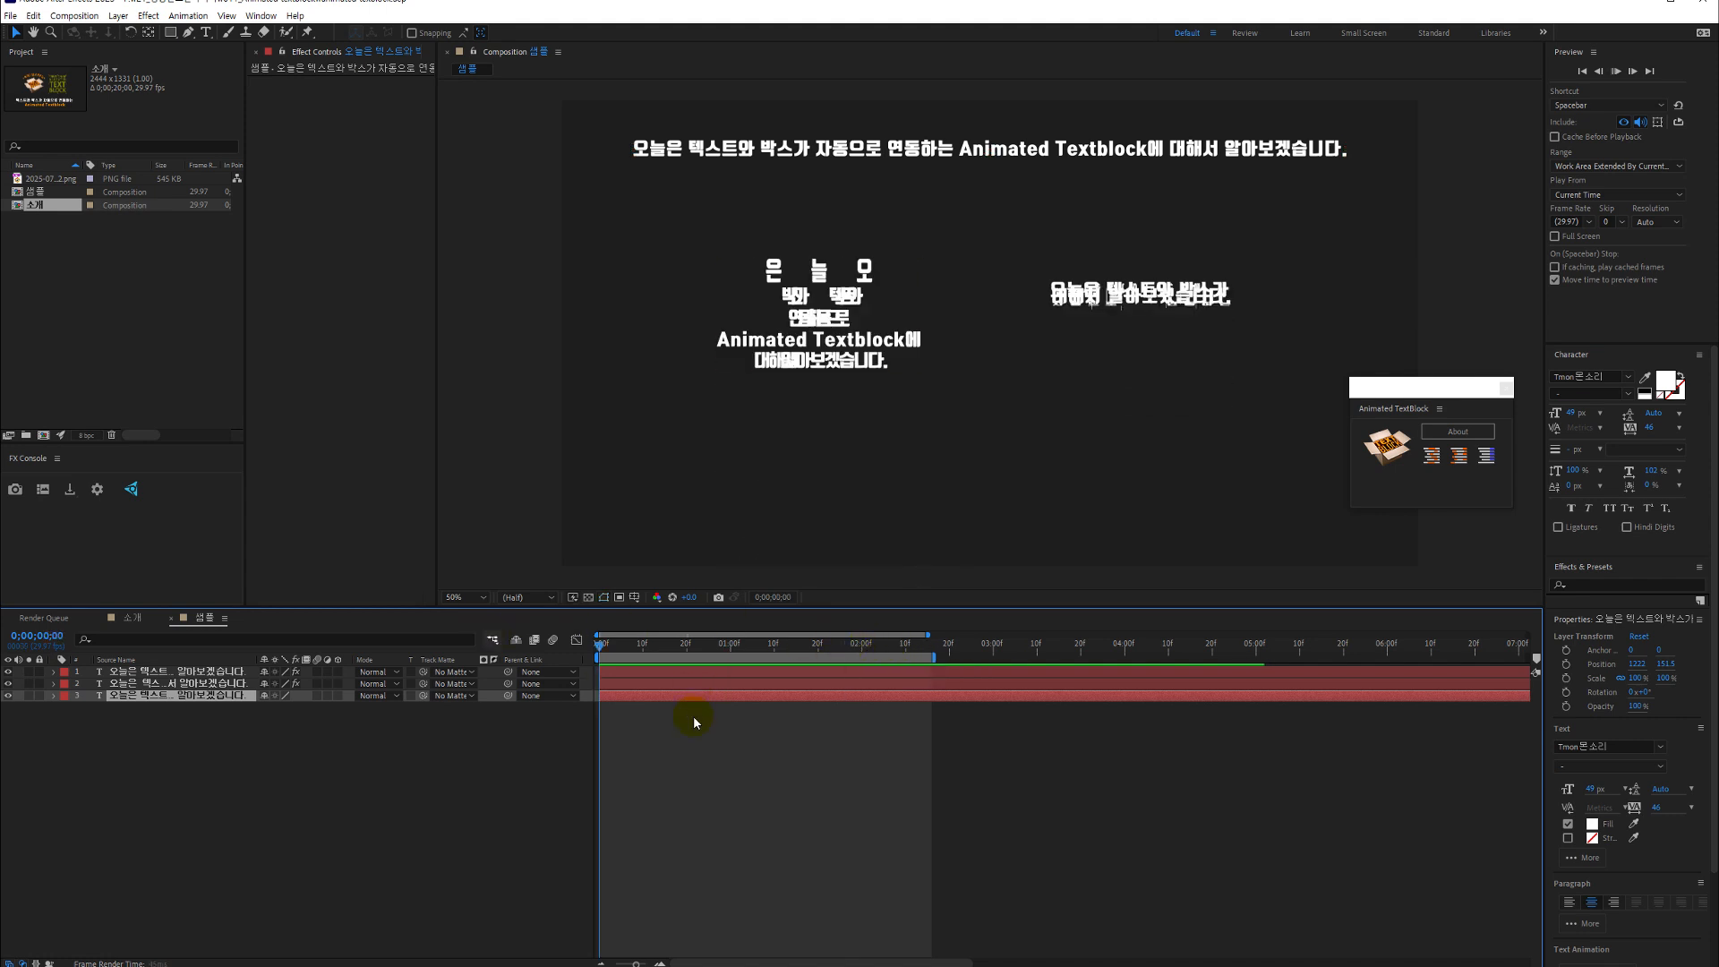
{"action": "key", "text": "space"}
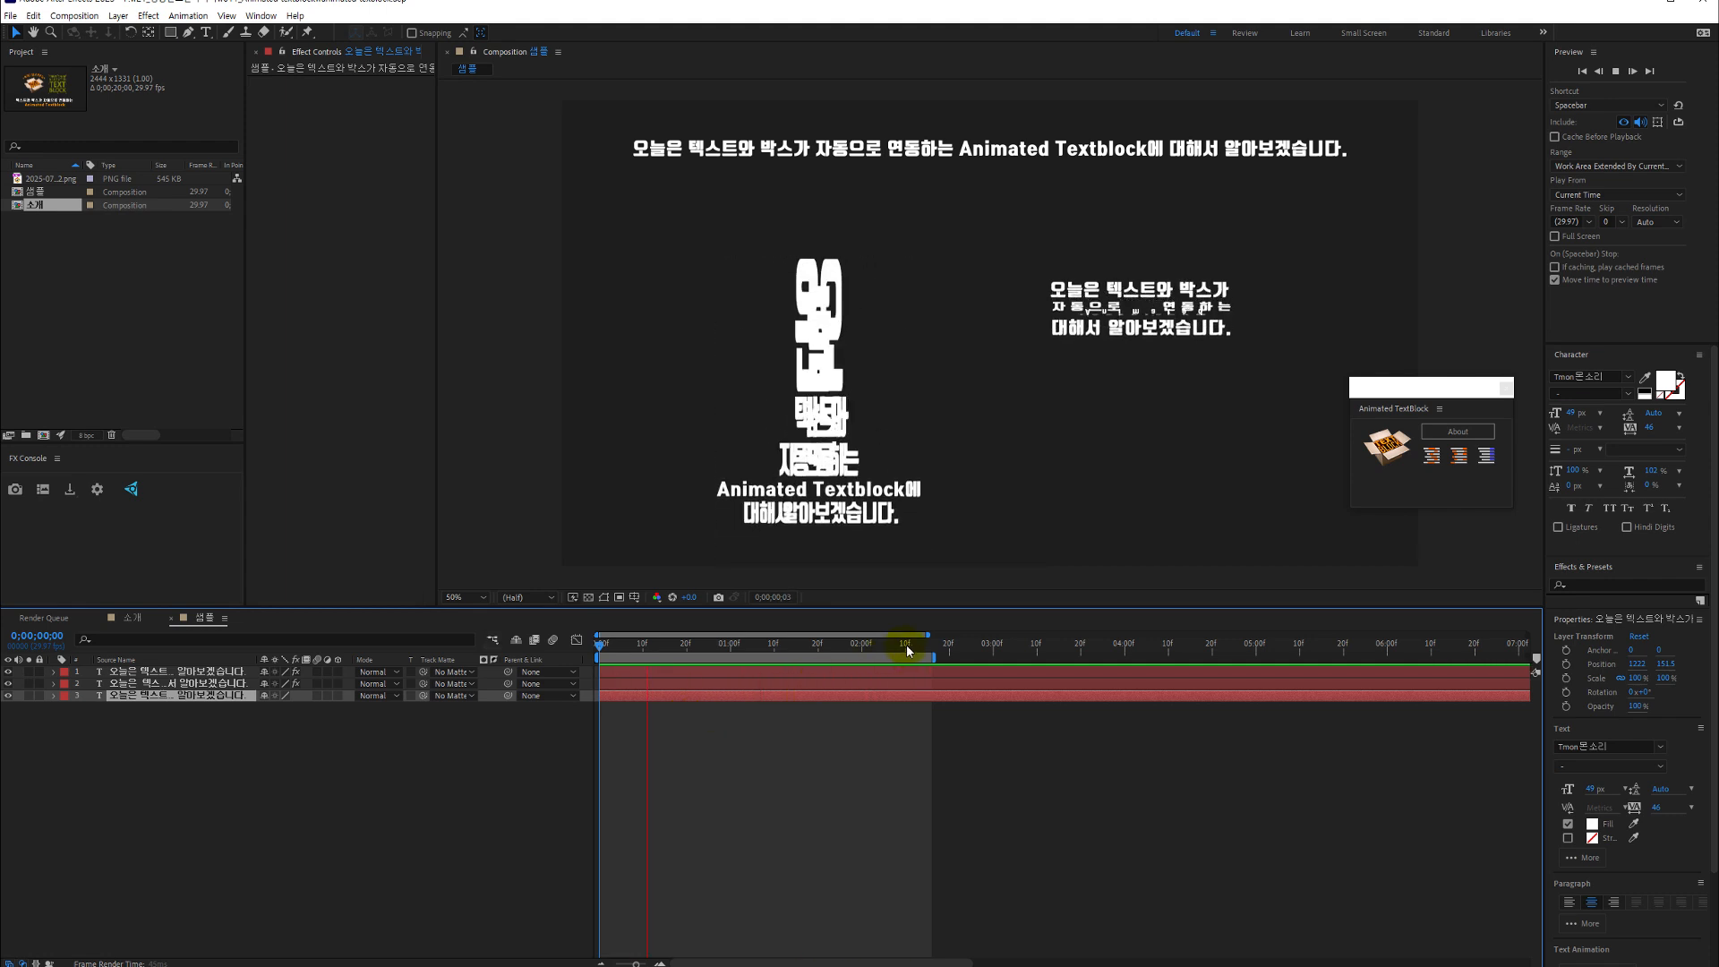
{"action": "left_click", "coordinate": [929, 643]}
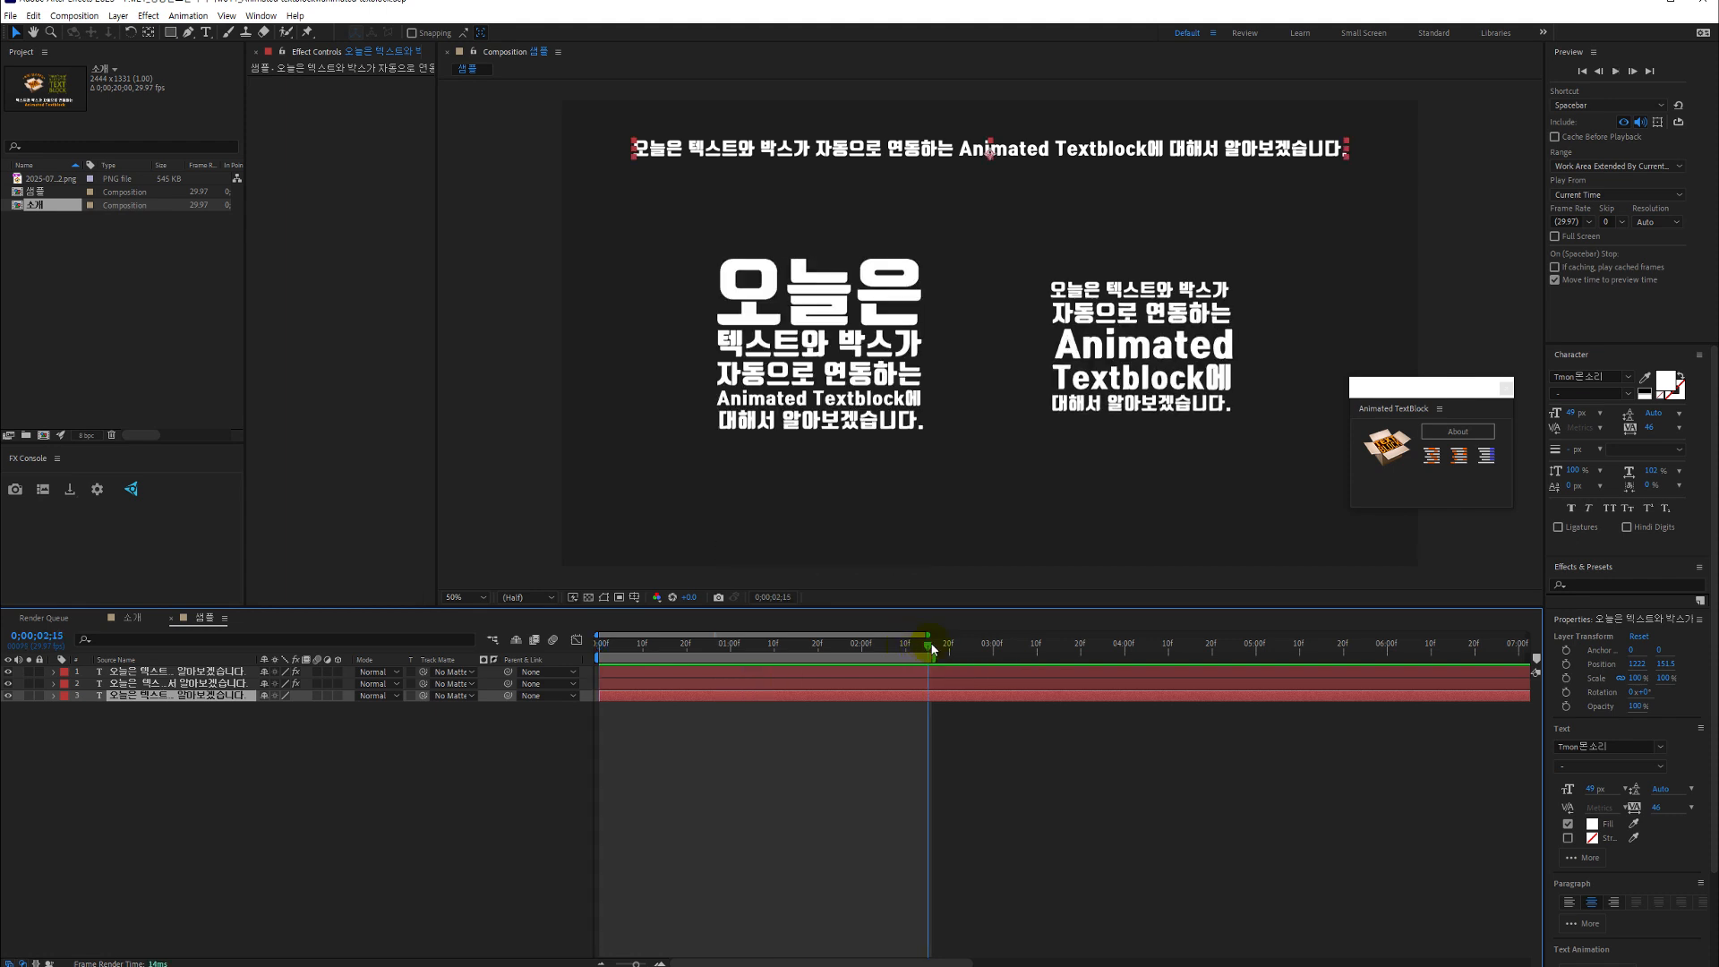
{"action": "left_click_drag", "start_coordinate": [932, 648], "coordinate": [932, 648]}
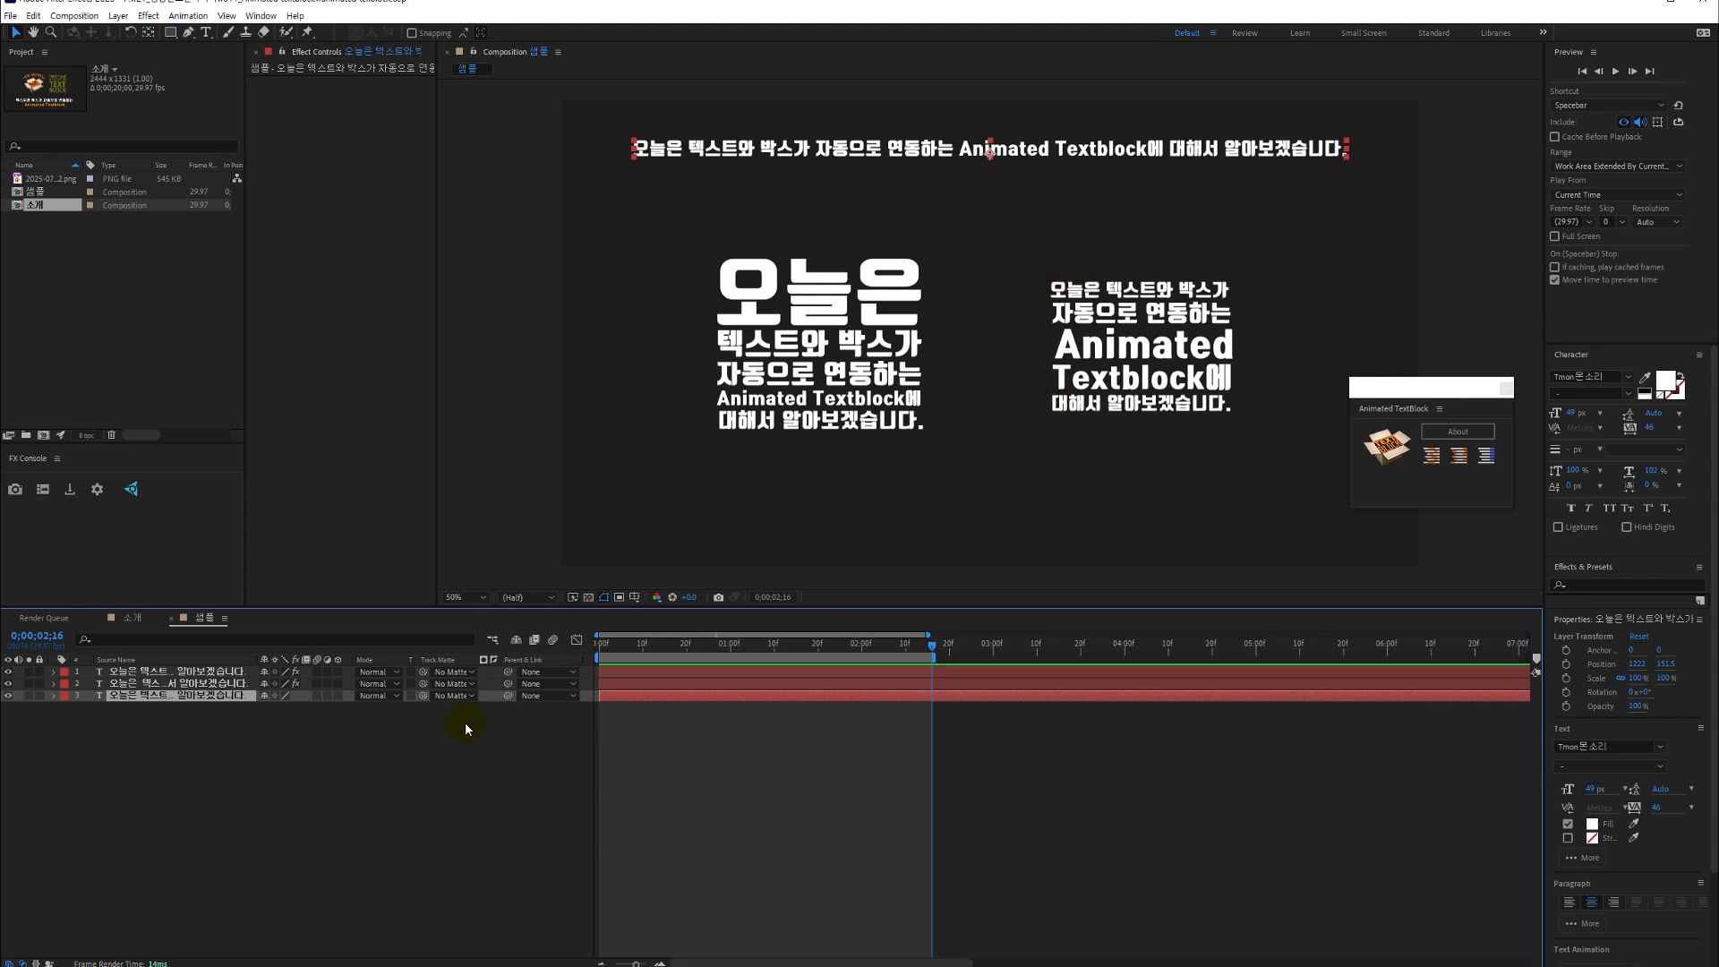
Hide the two animated text block layers, leaving only the single-line text layer visible
{"action": "left_click", "coordinate": [453, 748]}
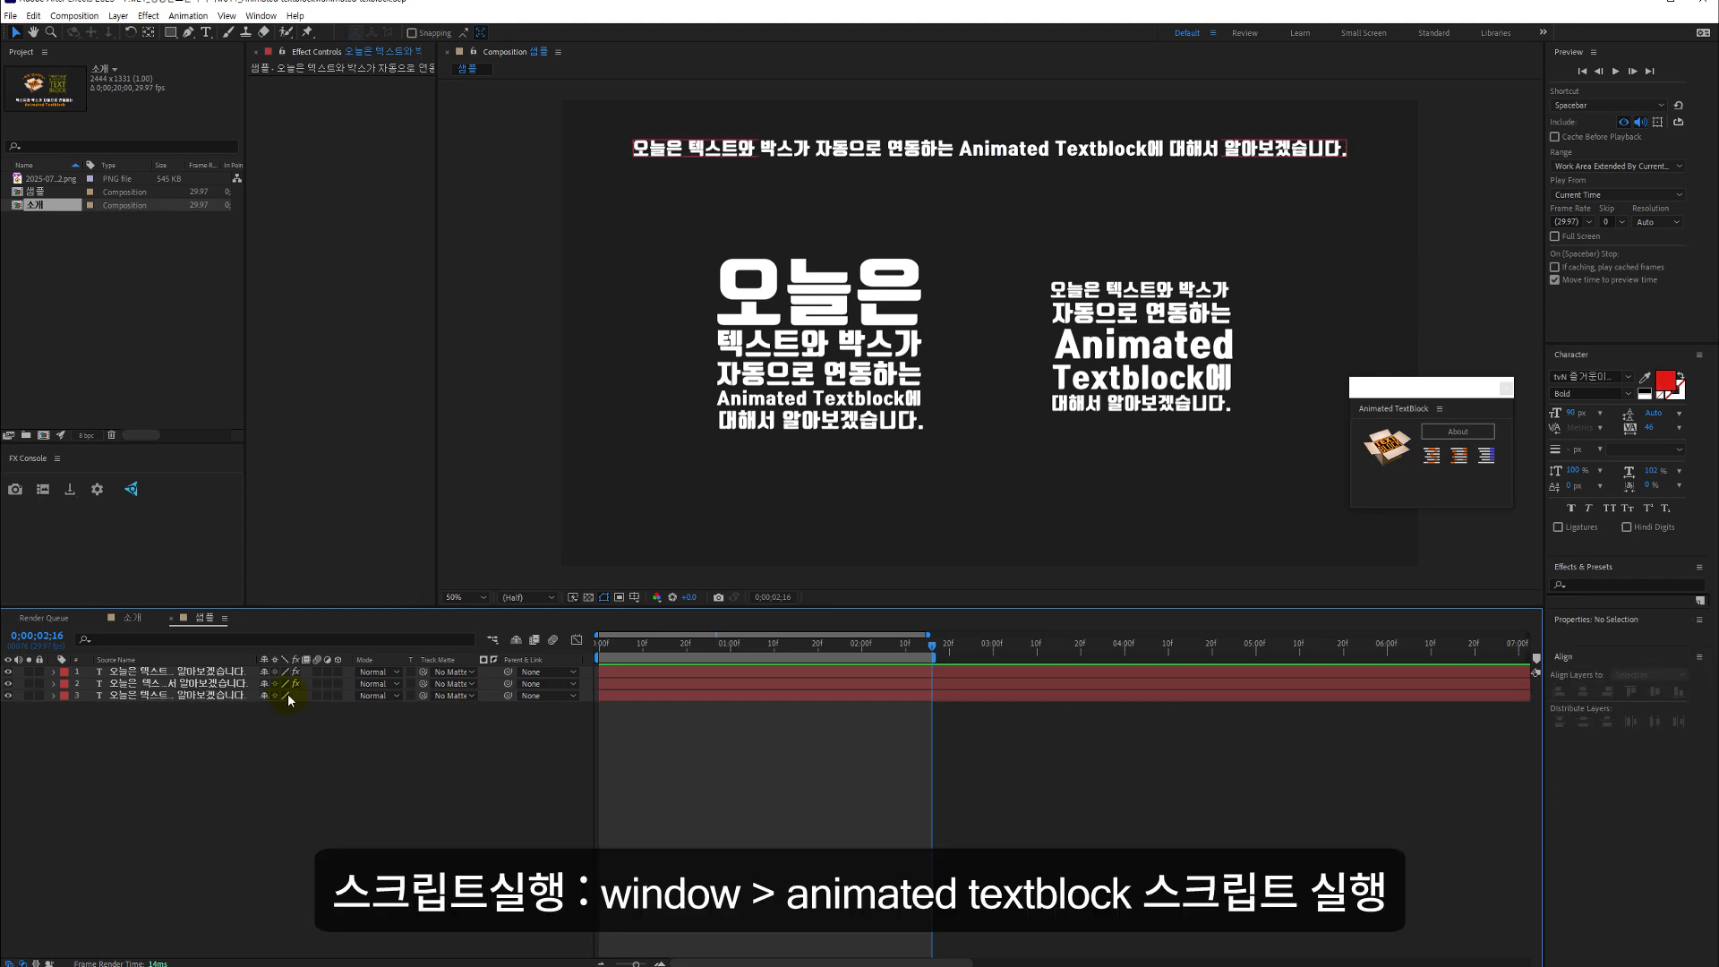
{"action": "left_click", "coordinate": [9, 673]}
{"action": "left_click", "coordinate": [8, 684]}
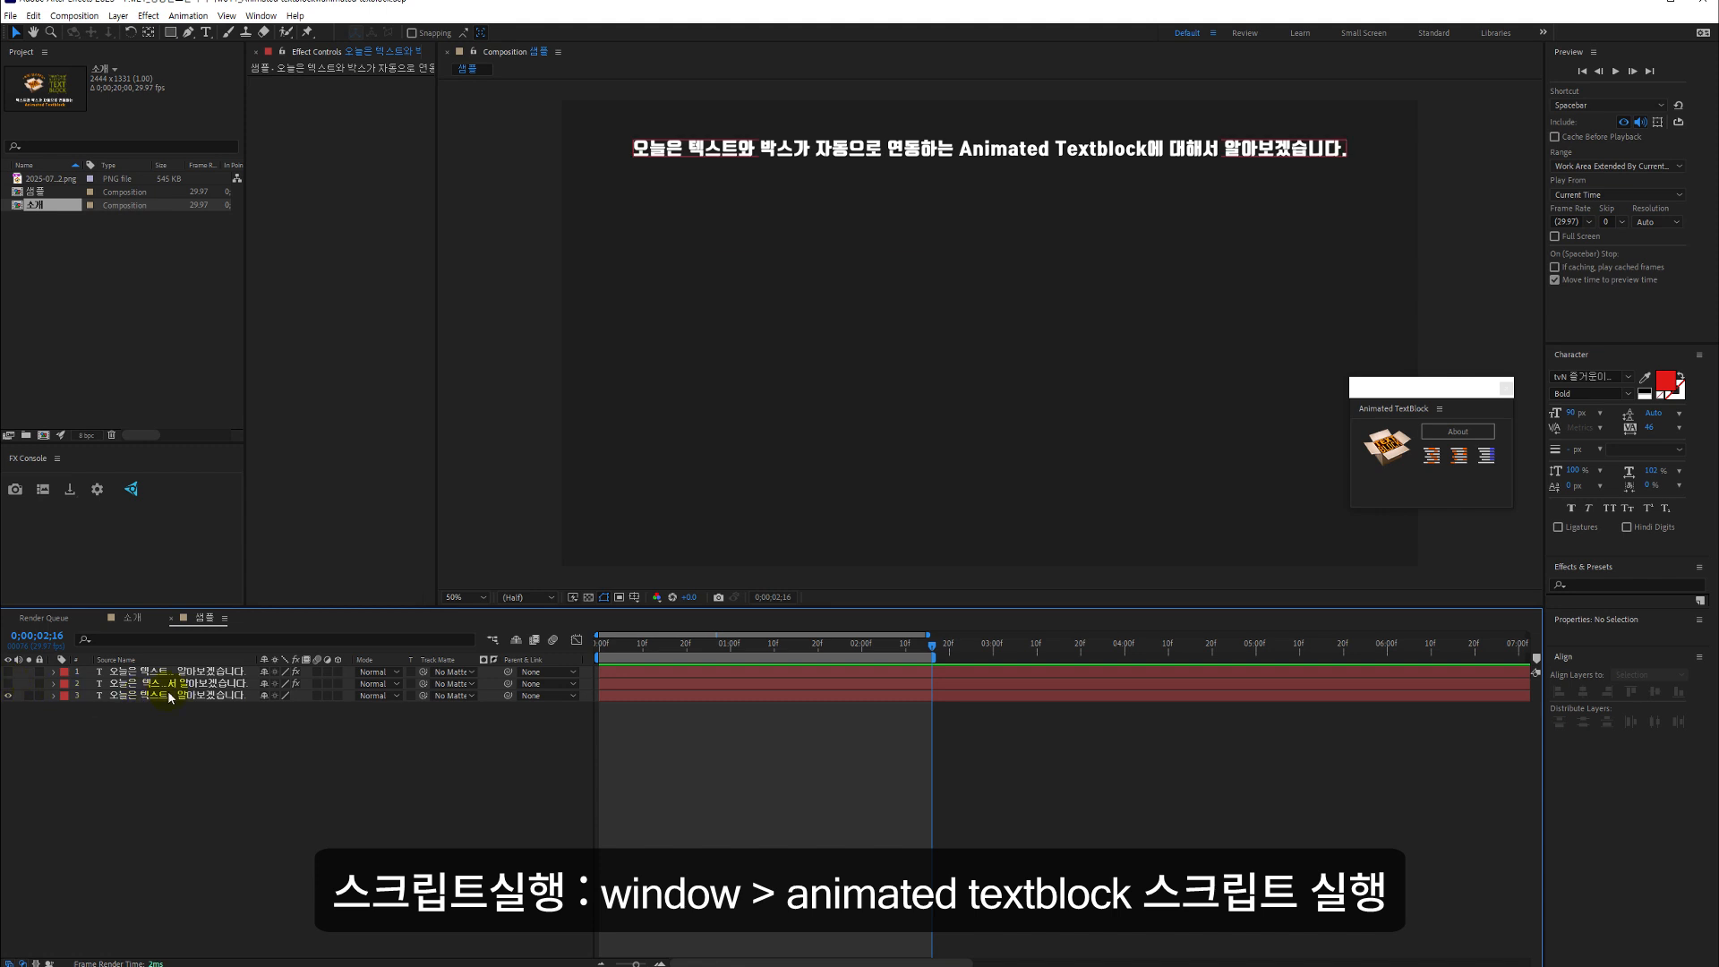
Duplicate the single-line text layer and move the copy straight down below the original
{"action": "left_click", "coordinate": [171, 695]}
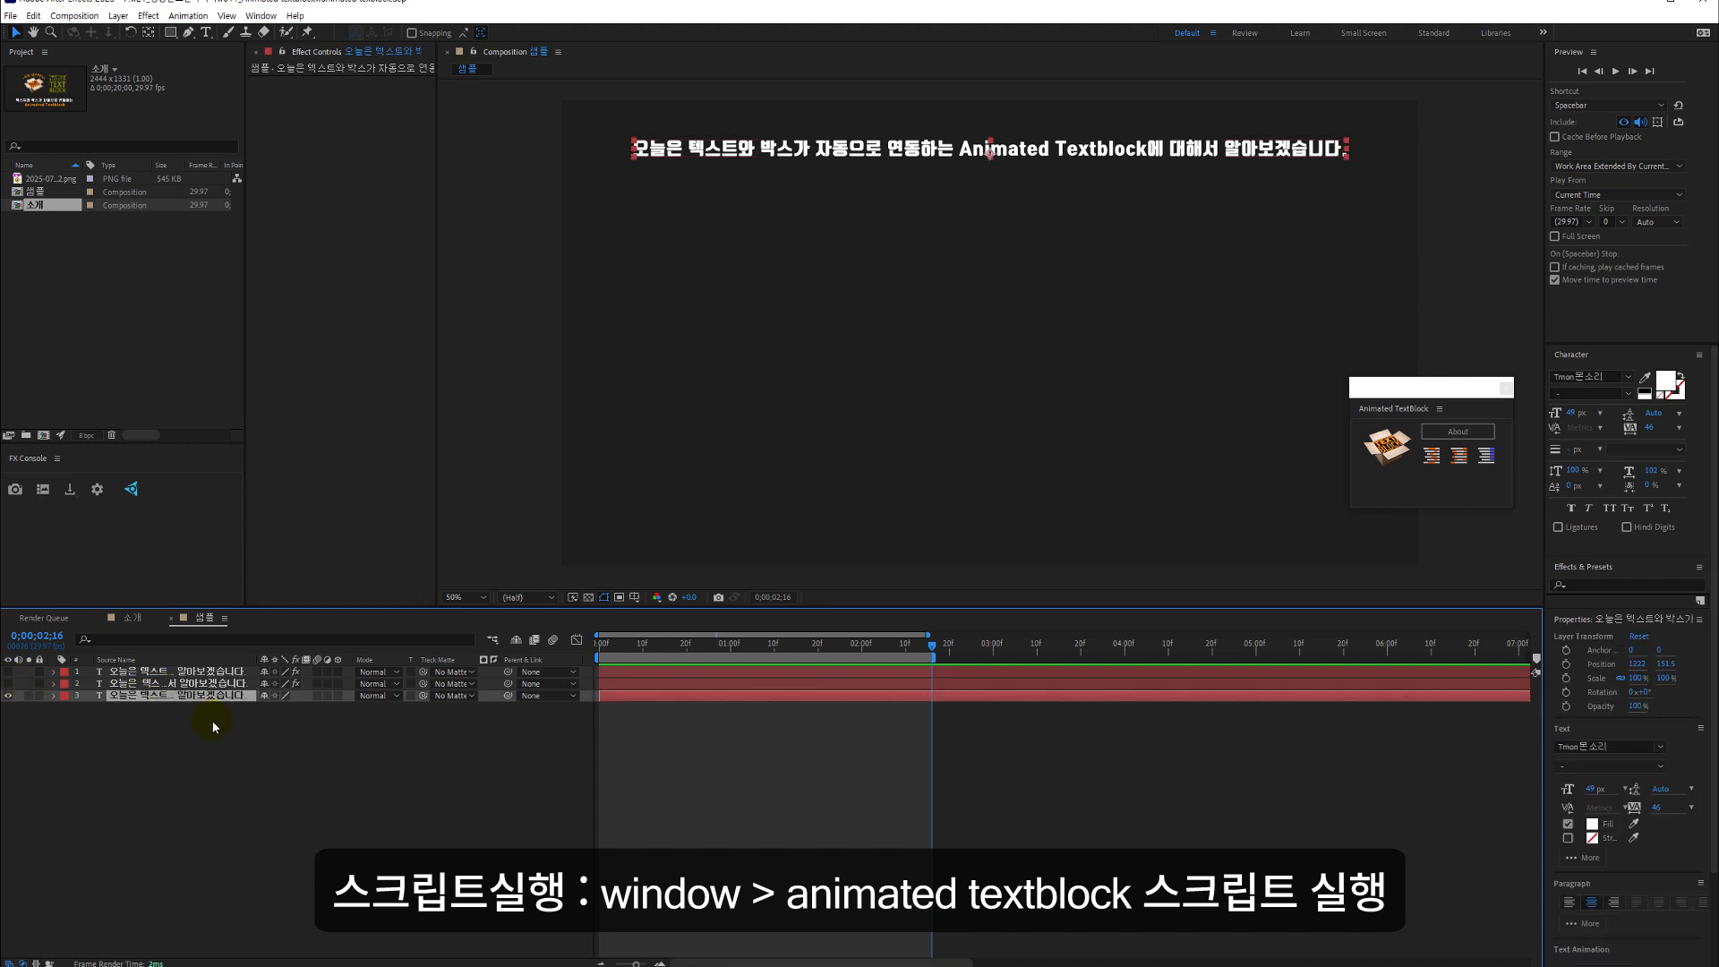
{"action": "key", "text": "ctrl+d"}
{"action": "left_click", "coordinate": [842, 154]}
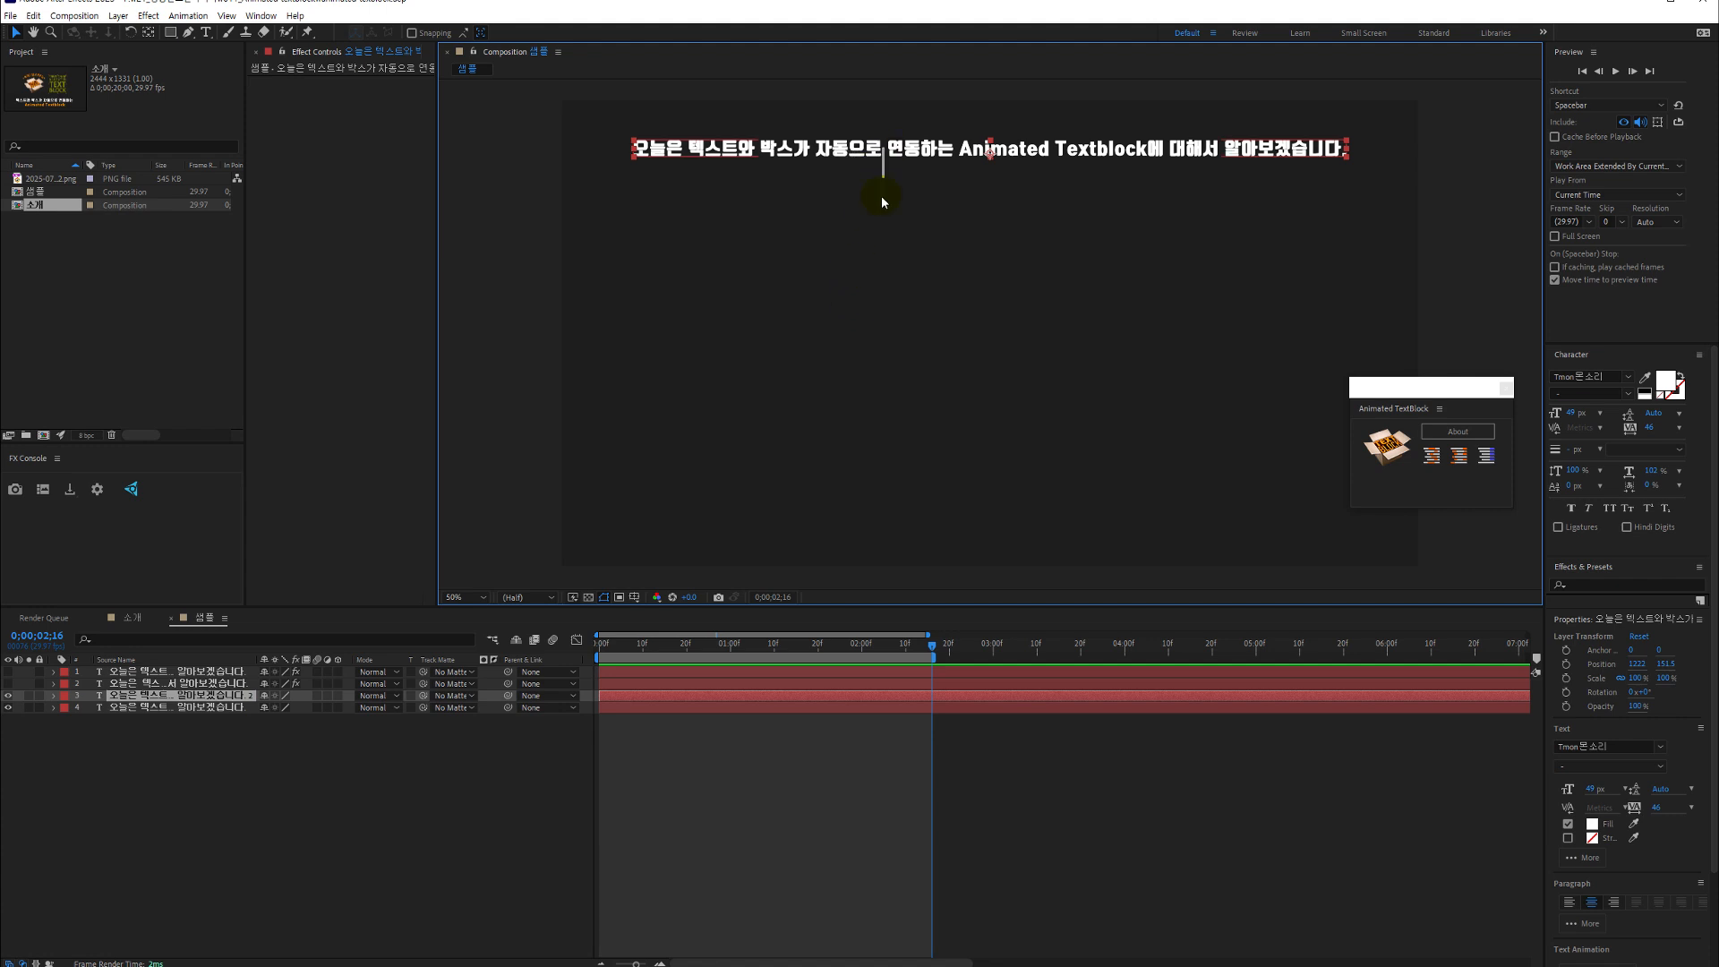
{"action": "left_click_drag", "start_coordinate": [860, 150], "coordinate": [858, 309]}
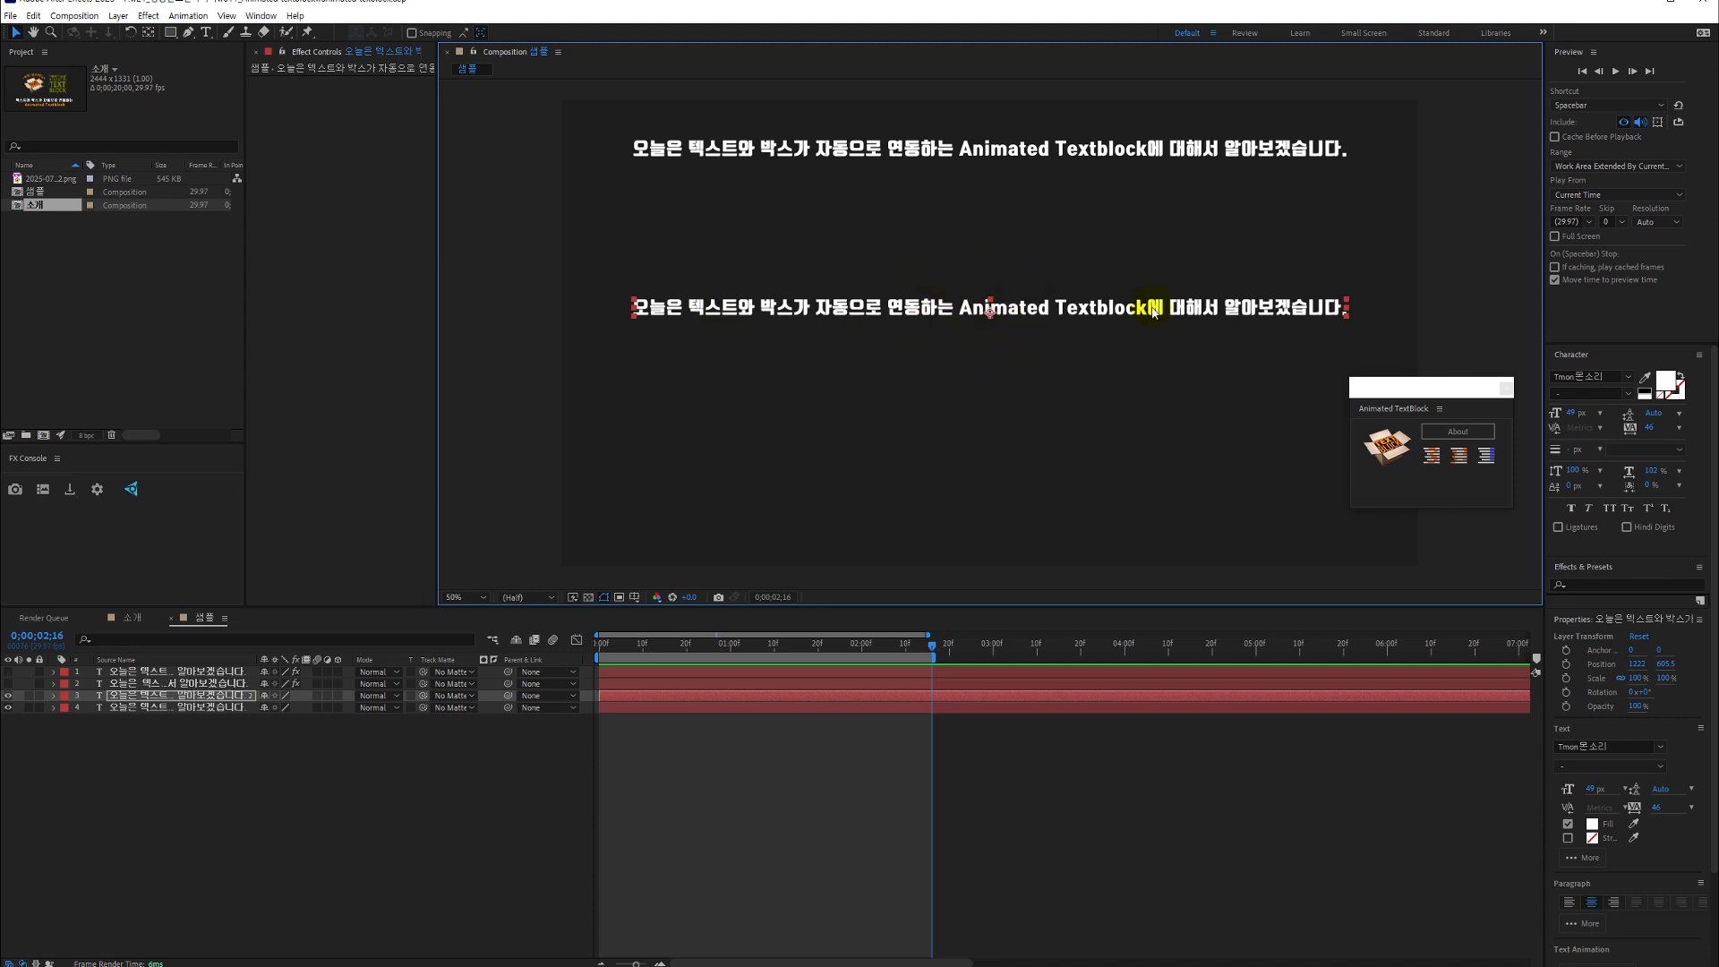
Break the duplicated text into five lines: 오늘은 / 텍스트와 박스가 / 자동으로 연동하는 / Animated Textblock에 / 대해서 알아보겠습니다
{"action": "double_click", "coordinate": [822, 308]}
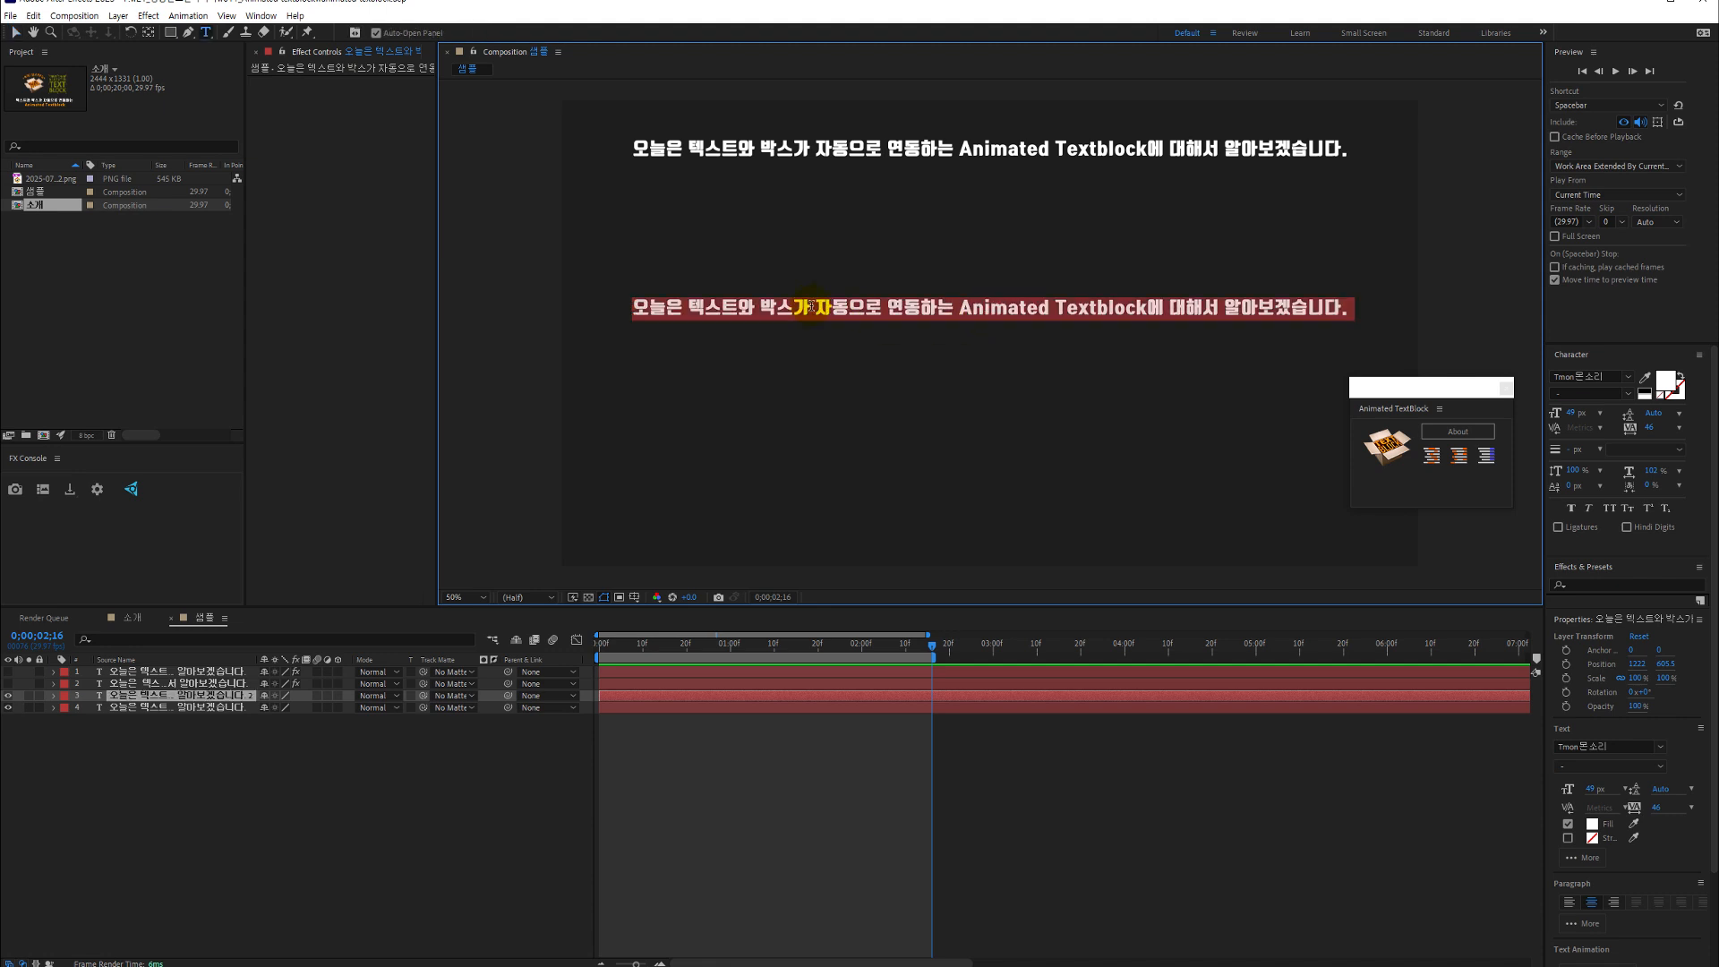
{"action": "left_click", "coordinate": [691, 307]}
{"action": "key", "text": "Return"}
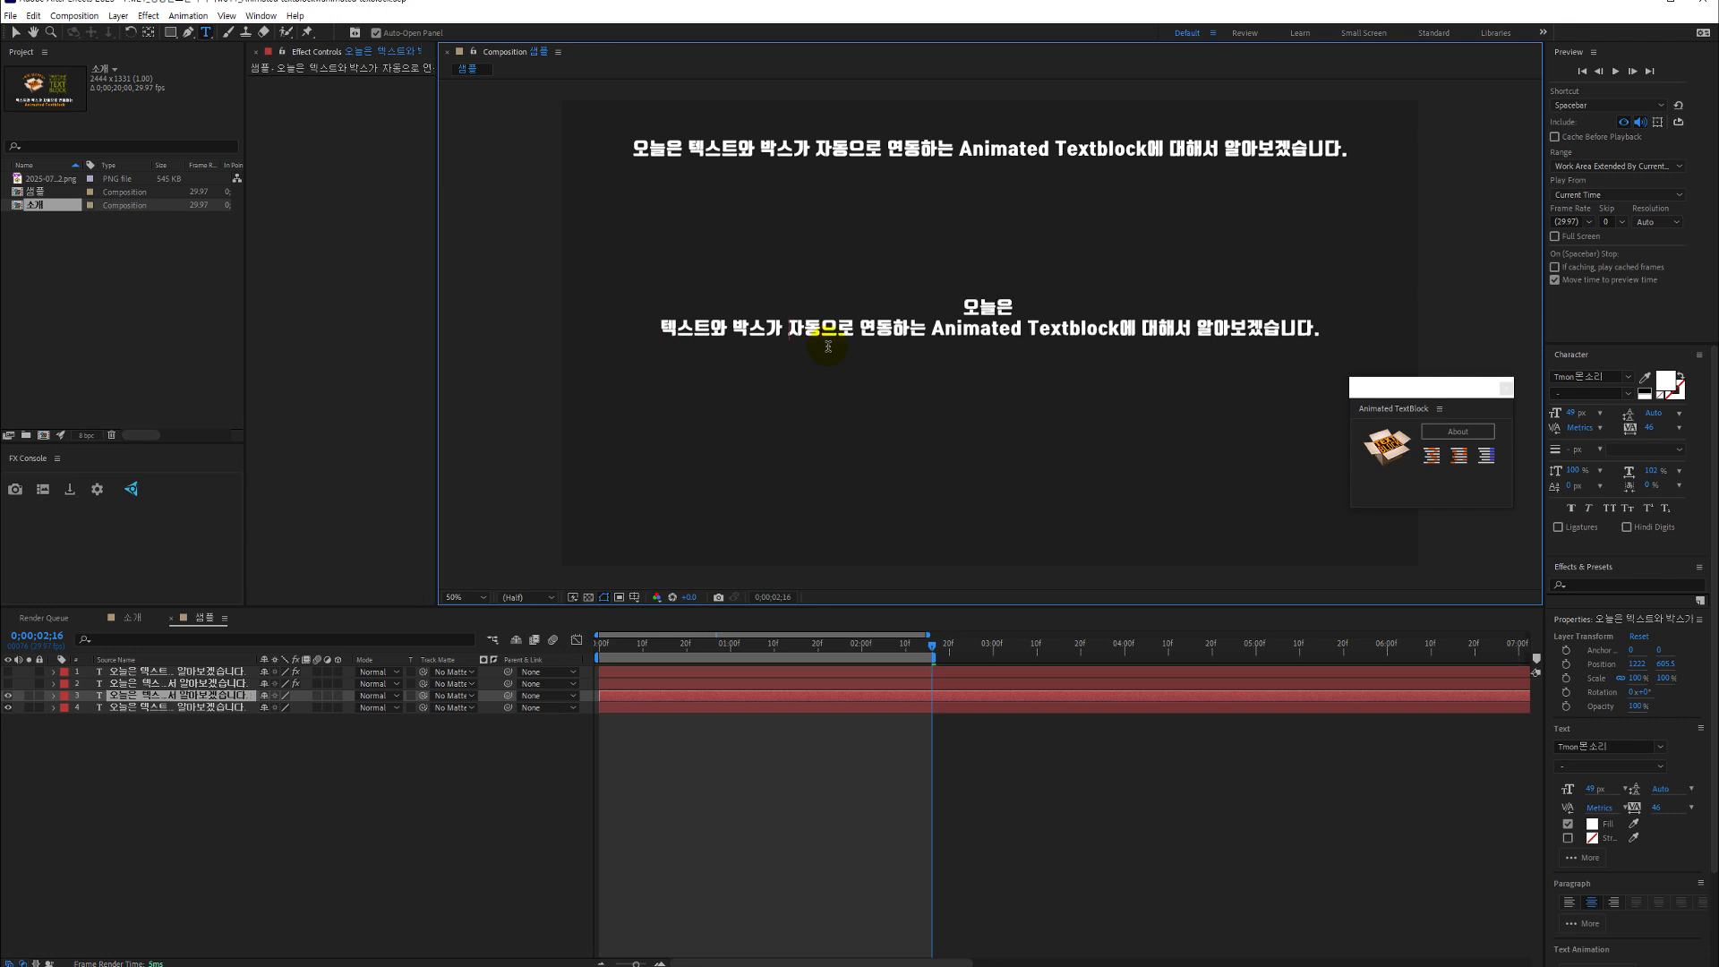
{"action": "key", "text": "Return"}
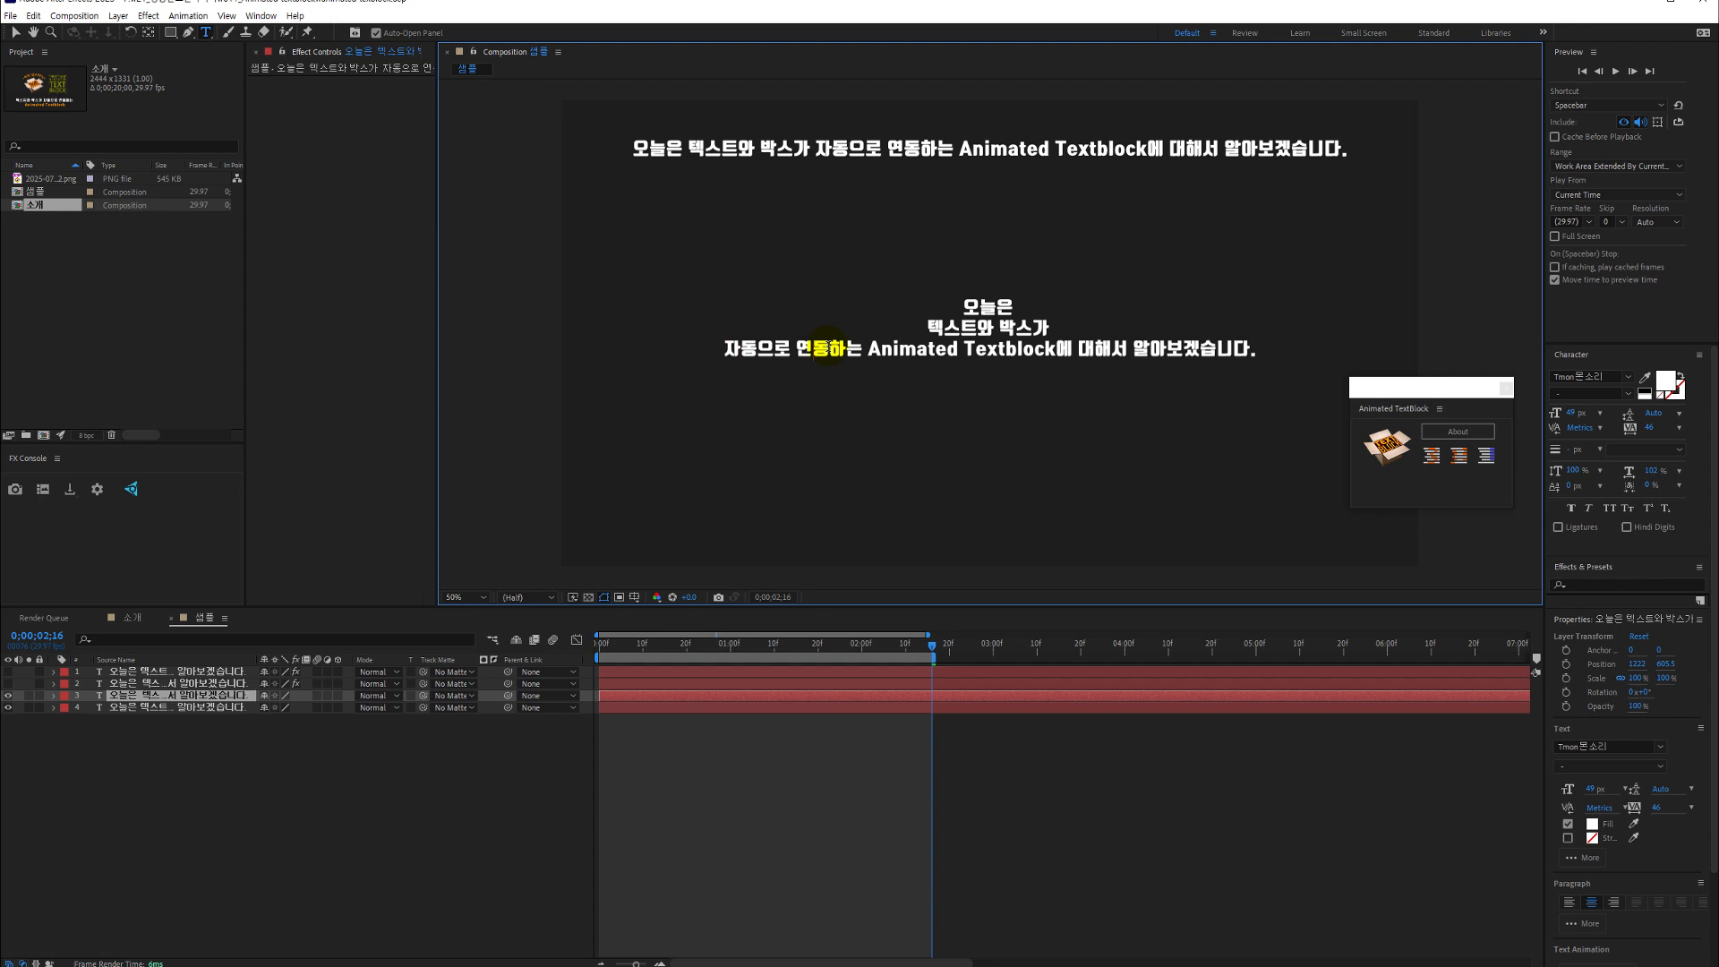
{"action": "key", "text": "Return"}
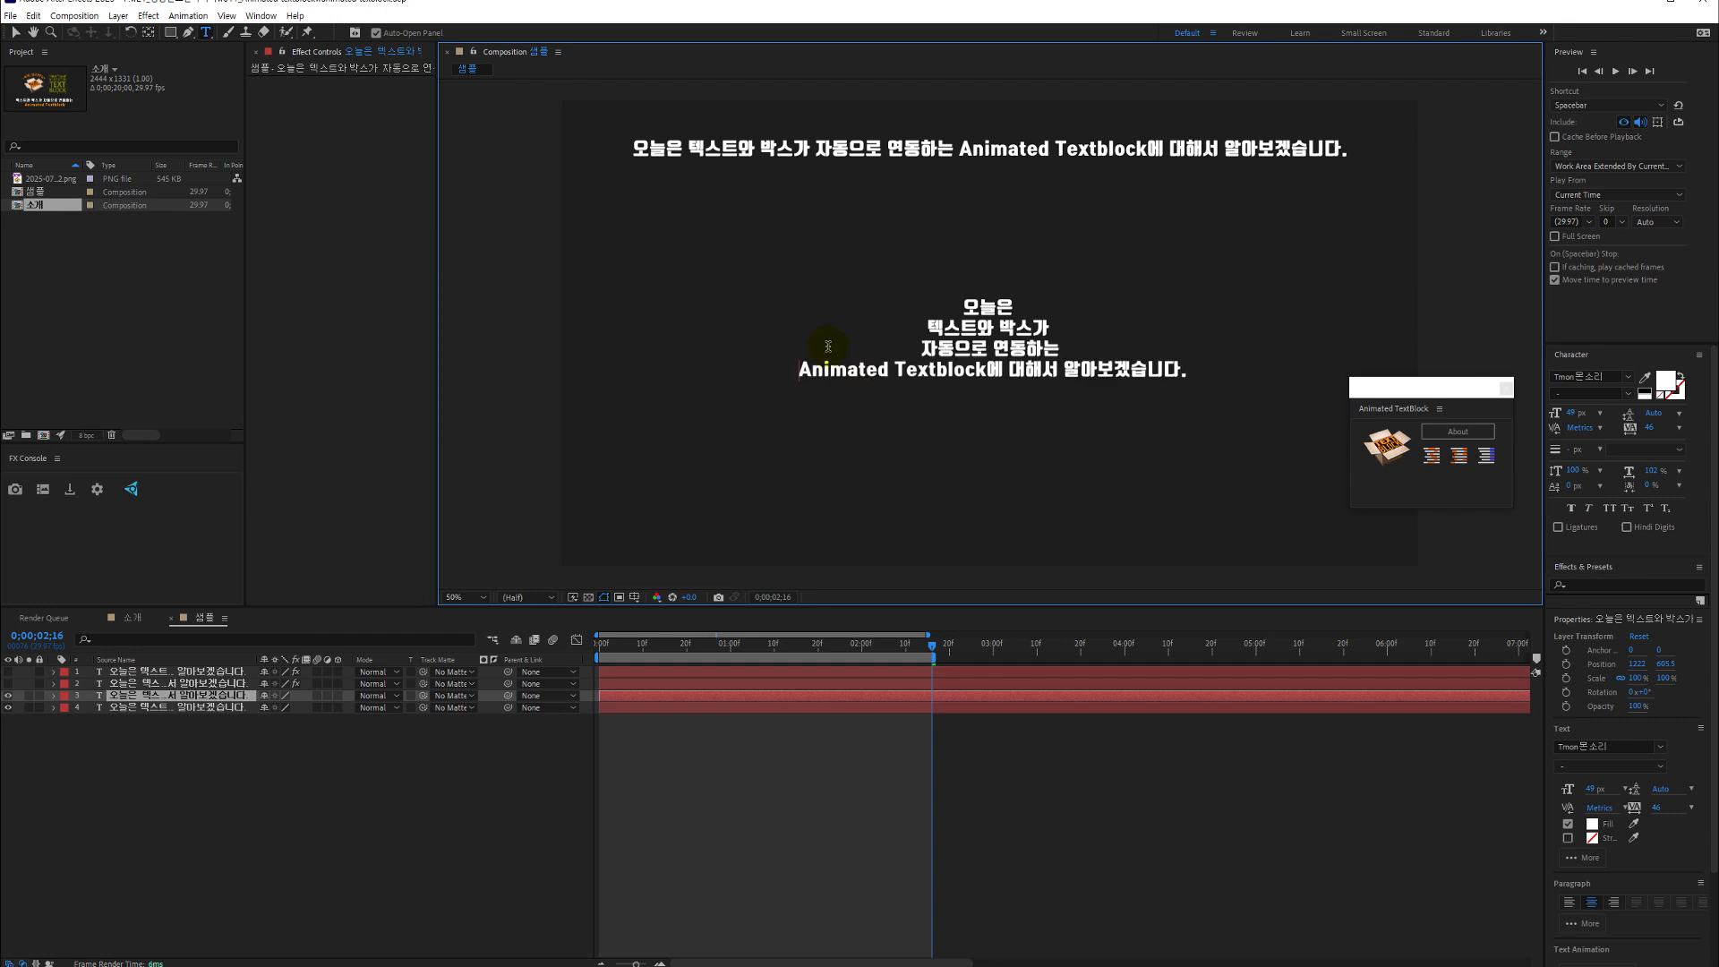
{"action": "key", "text": "Return"}
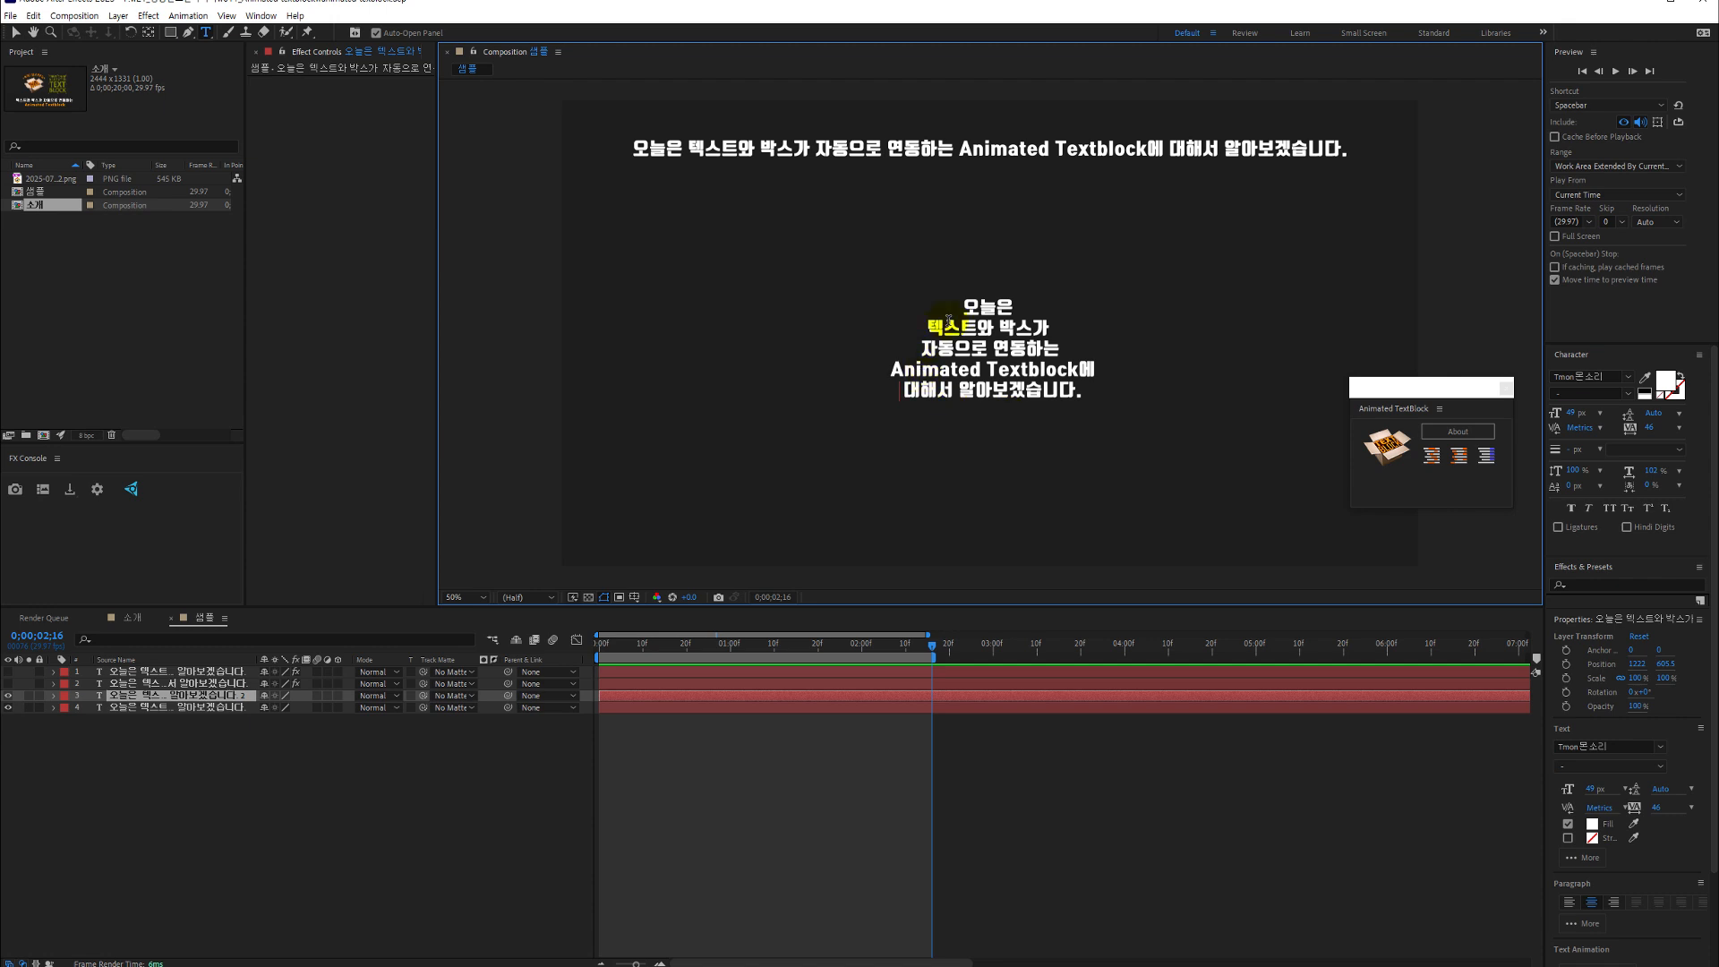
{"action": "left_click", "coordinate": [572, 728]}
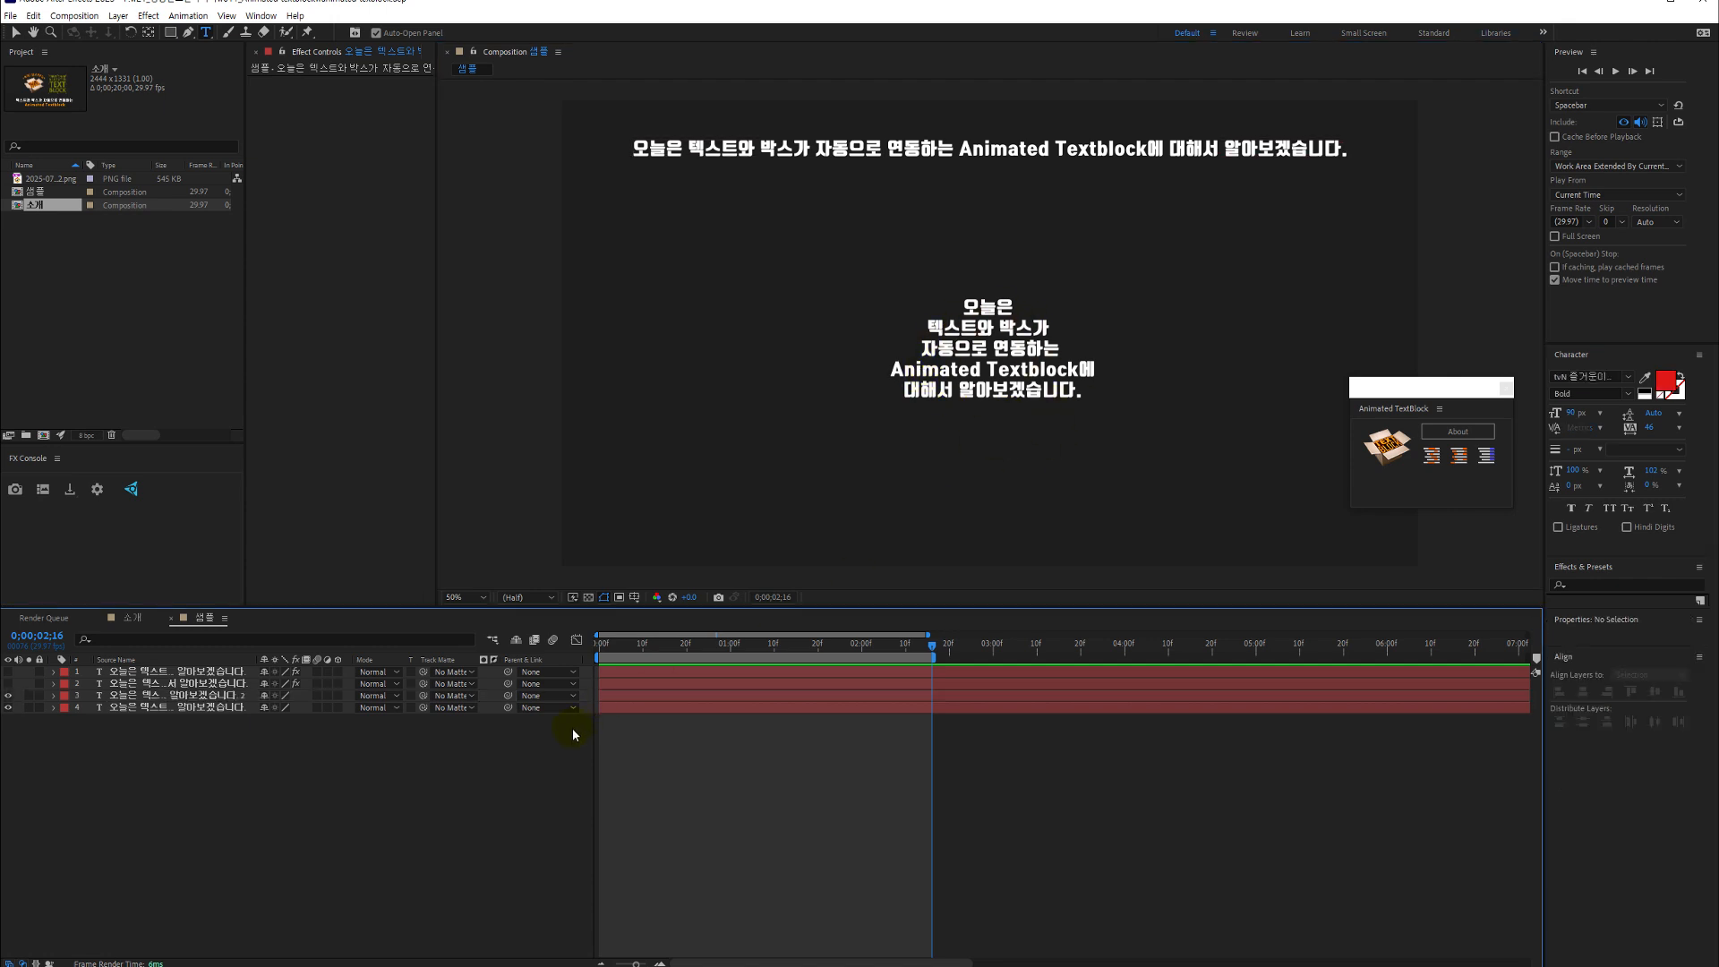
Convert the five-line text layer with the Make Animated TextBlock function of the Animated TextBlock script
{"action": "left_click", "coordinate": [211, 696]}
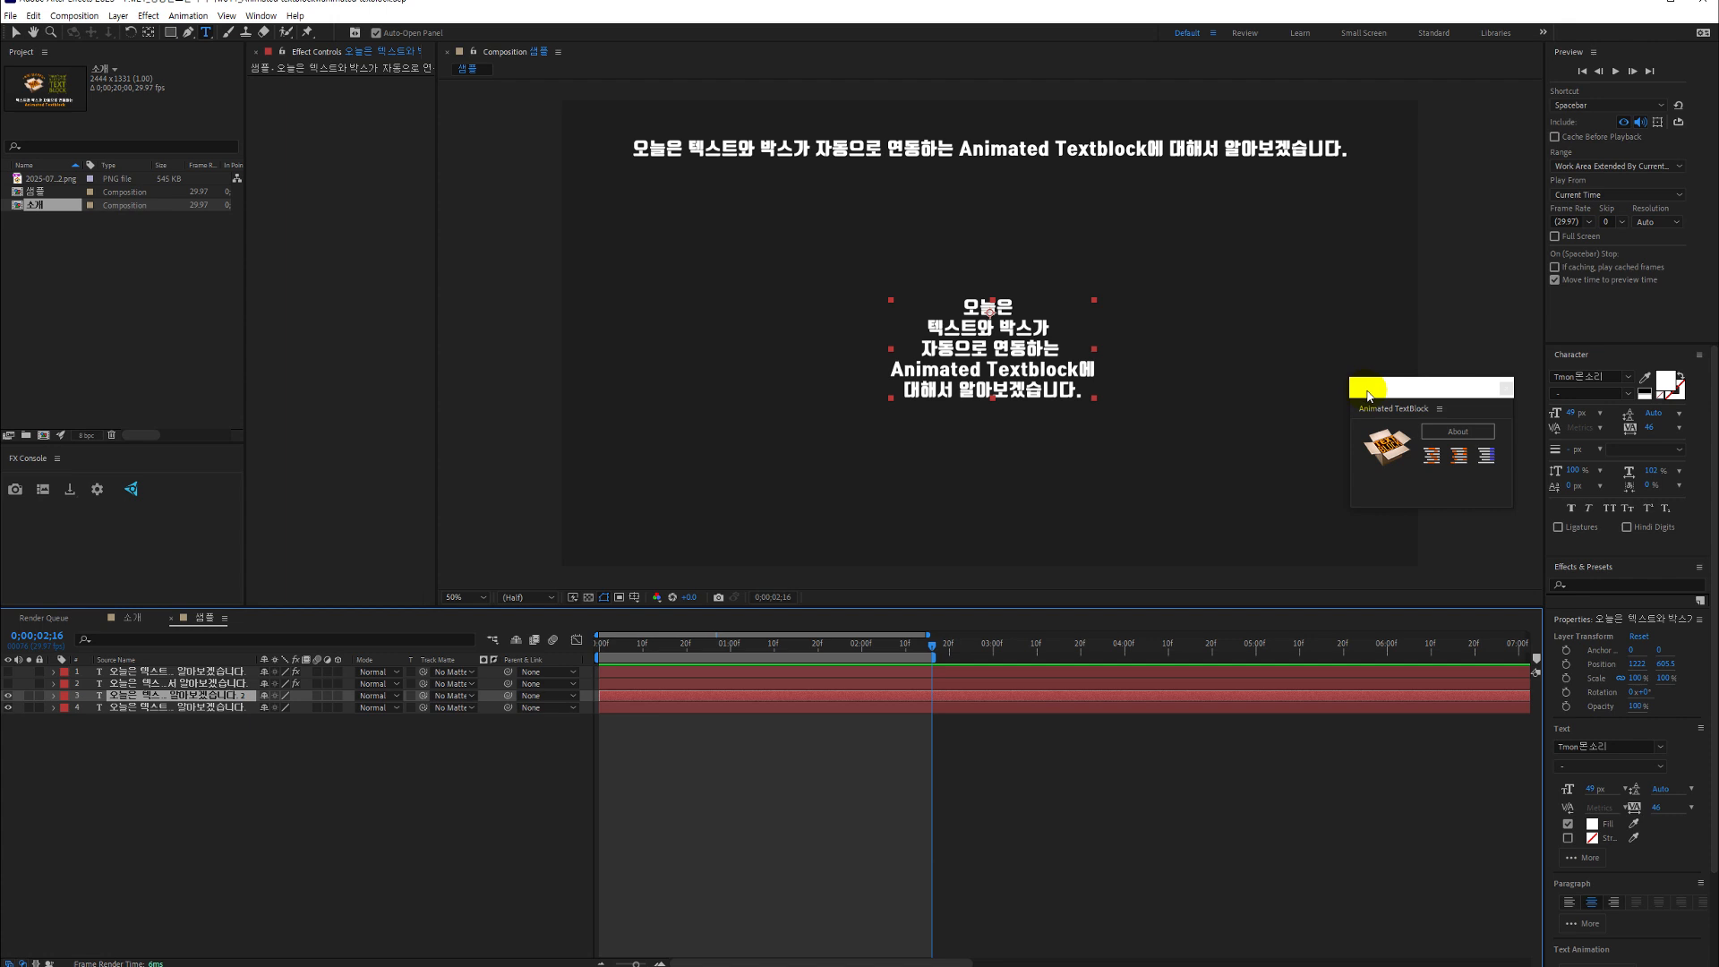
{"action": "left_click", "coordinate": [1388, 452]}
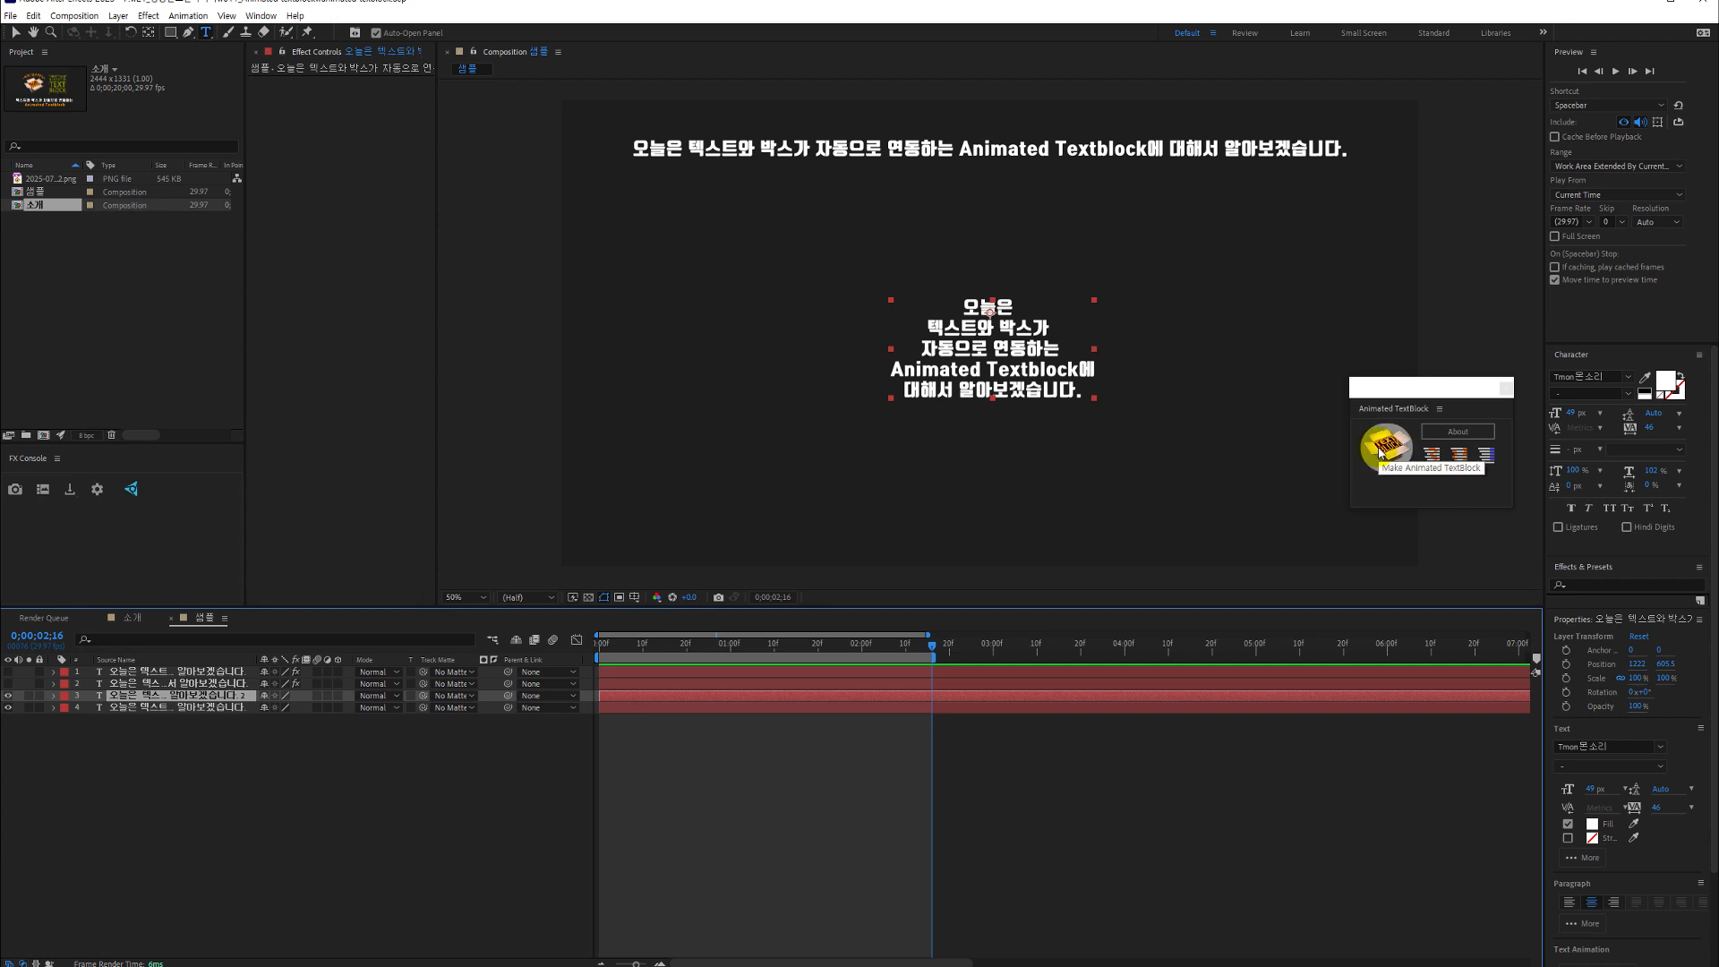
{"action": "left_click", "coordinate": [1382, 452]}
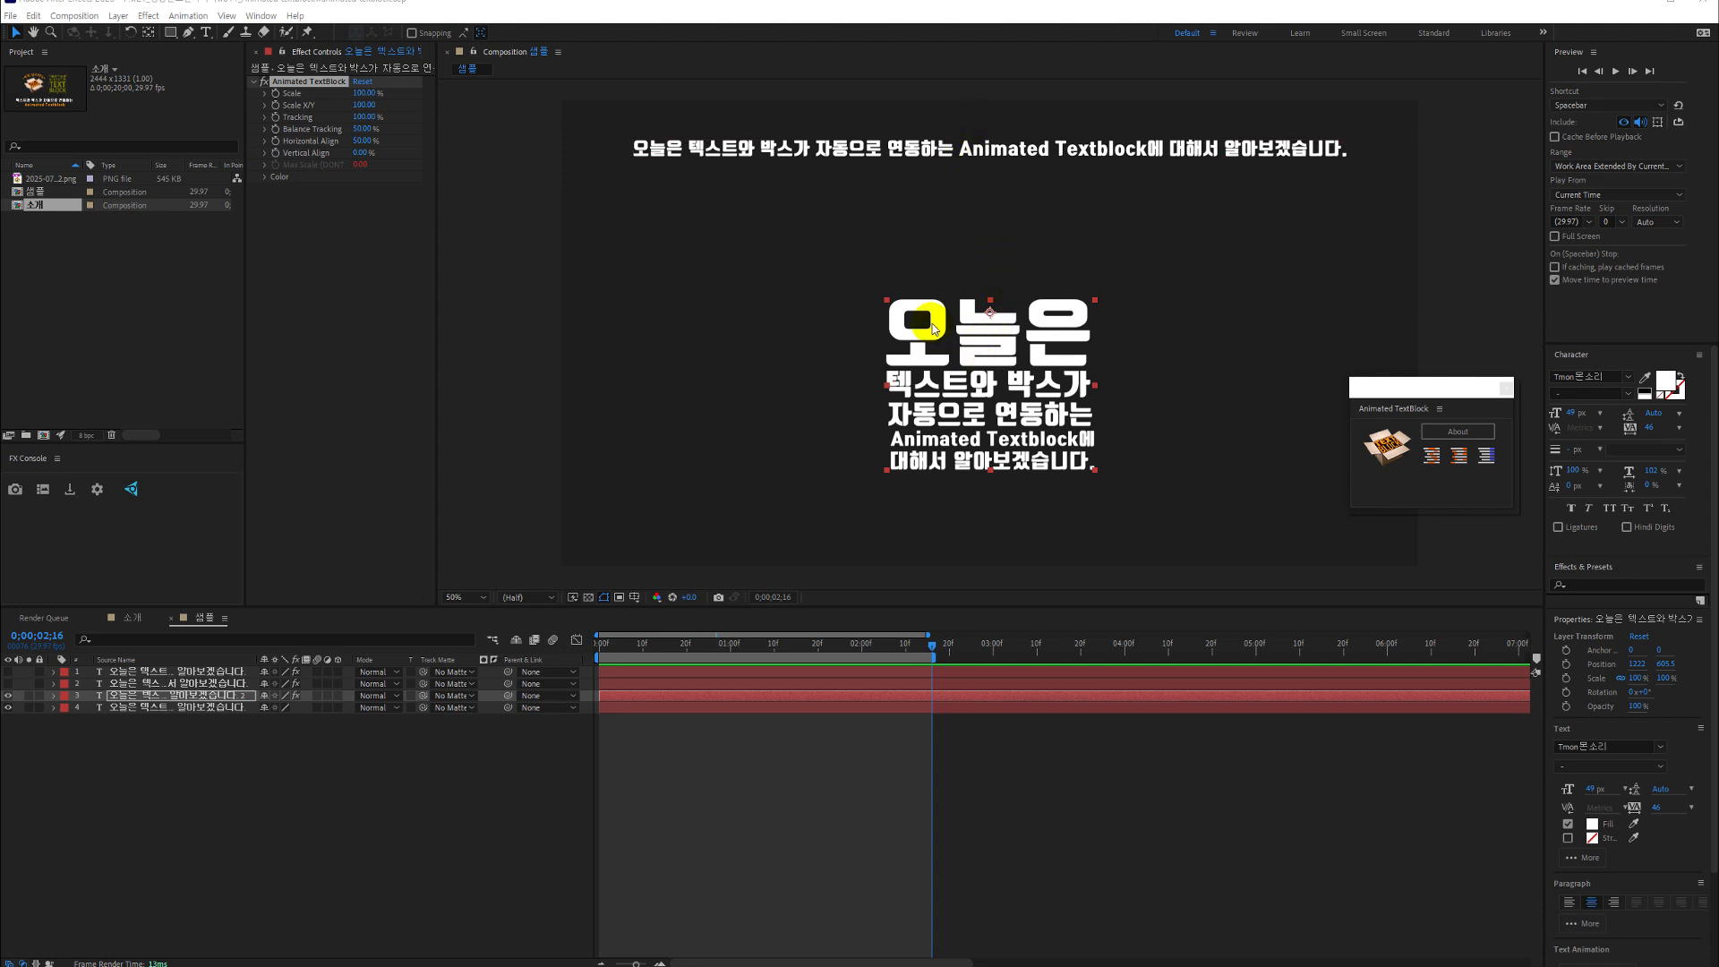
{"action": "left_click", "coordinate": [902, 309]}
Animate the text block sliding in from outside the frame's left edge with Position keyframes at 0;00;00;00 and 0;00;01;04, and preview it
{"action": "left_click", "coordinate": [251, 701]}
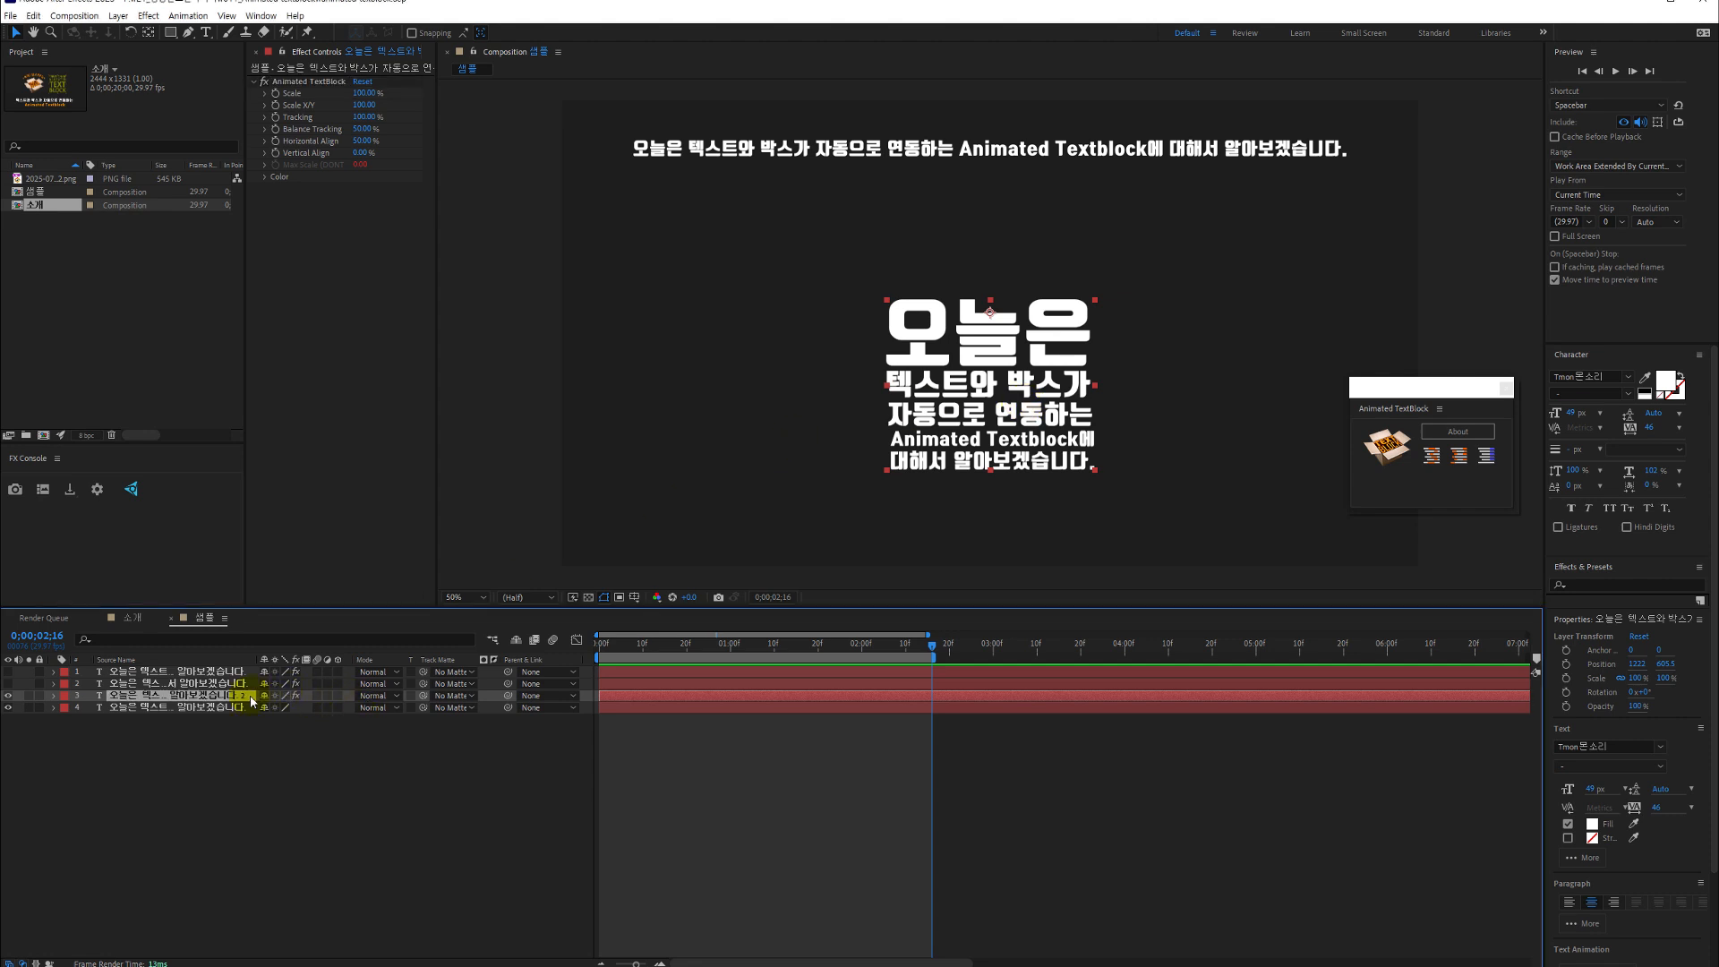
{"action": "key", "text": "p"}
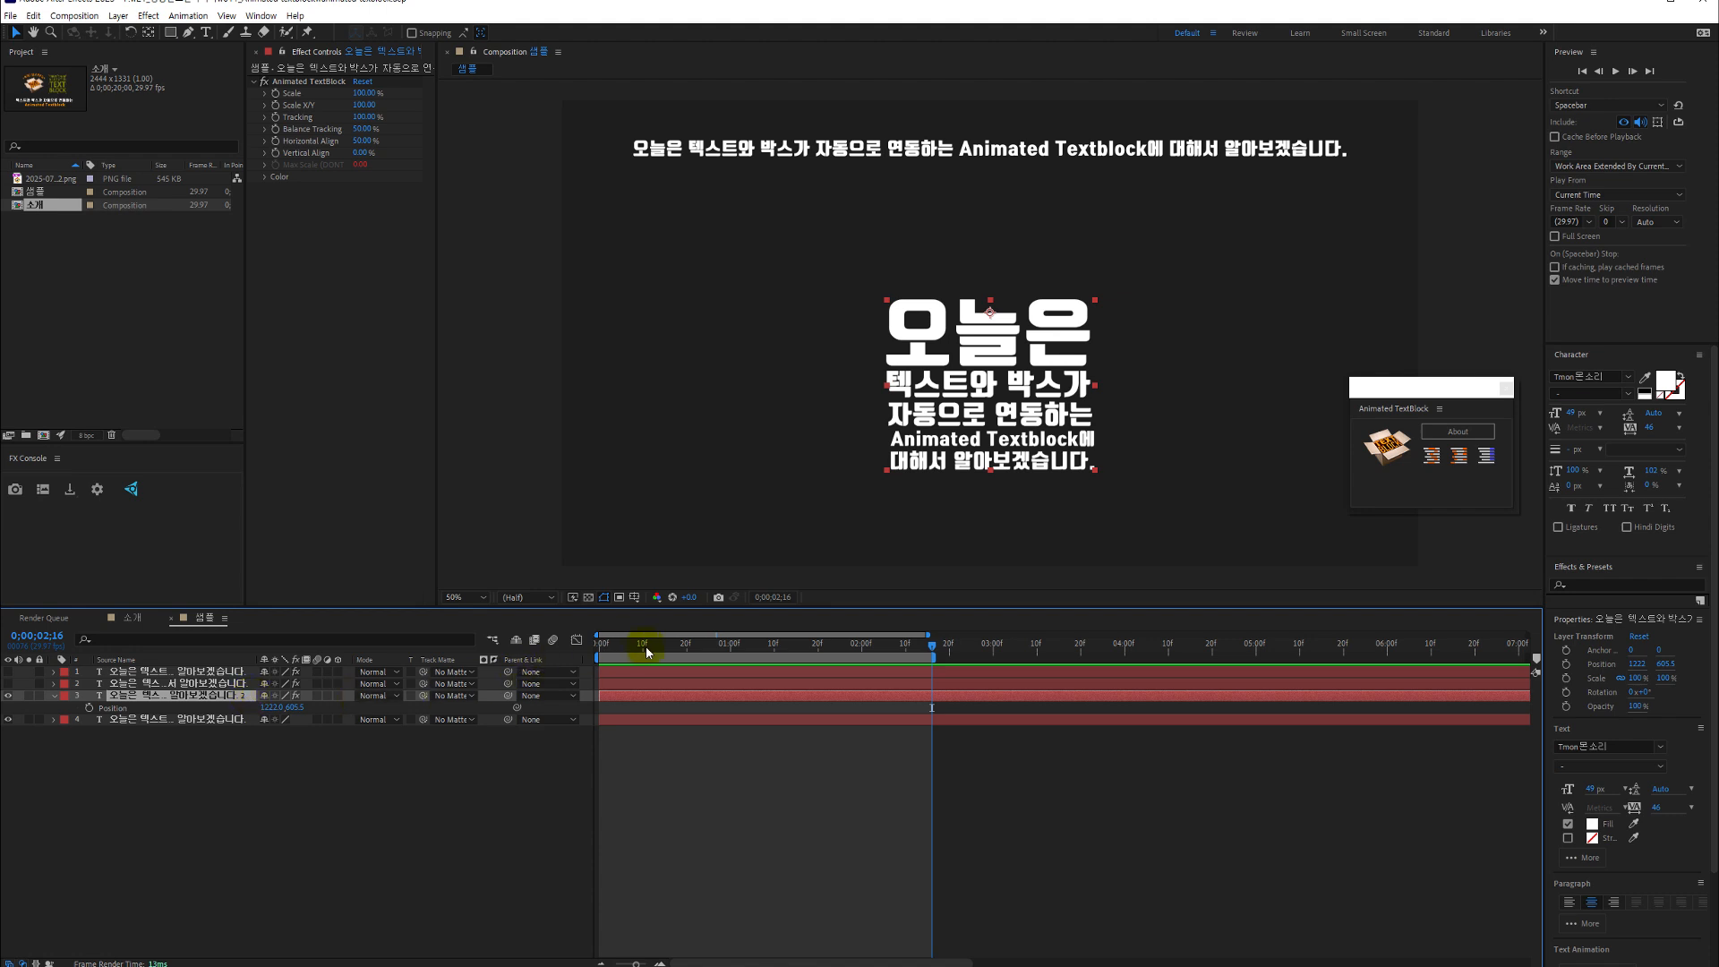
{"action": "left_click", "coordinate": [747, 647]}
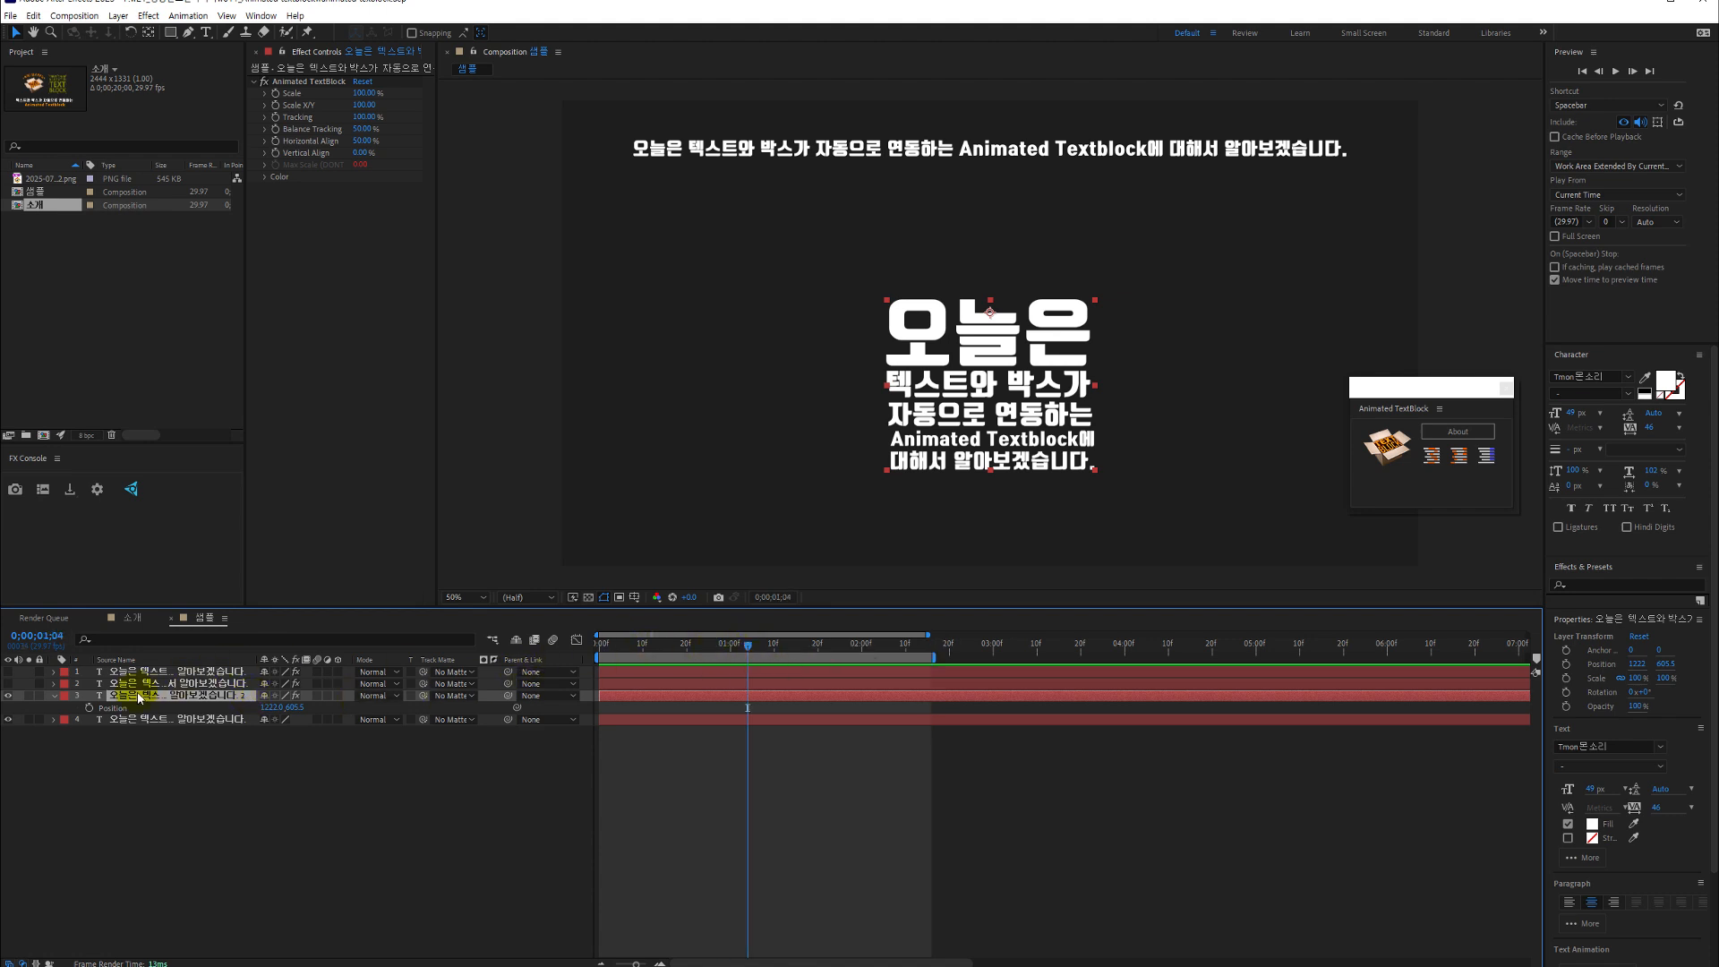
{"action": "left_click", "coordinate": [89, 707]}
{"action": "key", "text": "Home"}
{"action": "left_click_drag", "start_coordinate": [893, 385], "coordinate": [373, 380]}
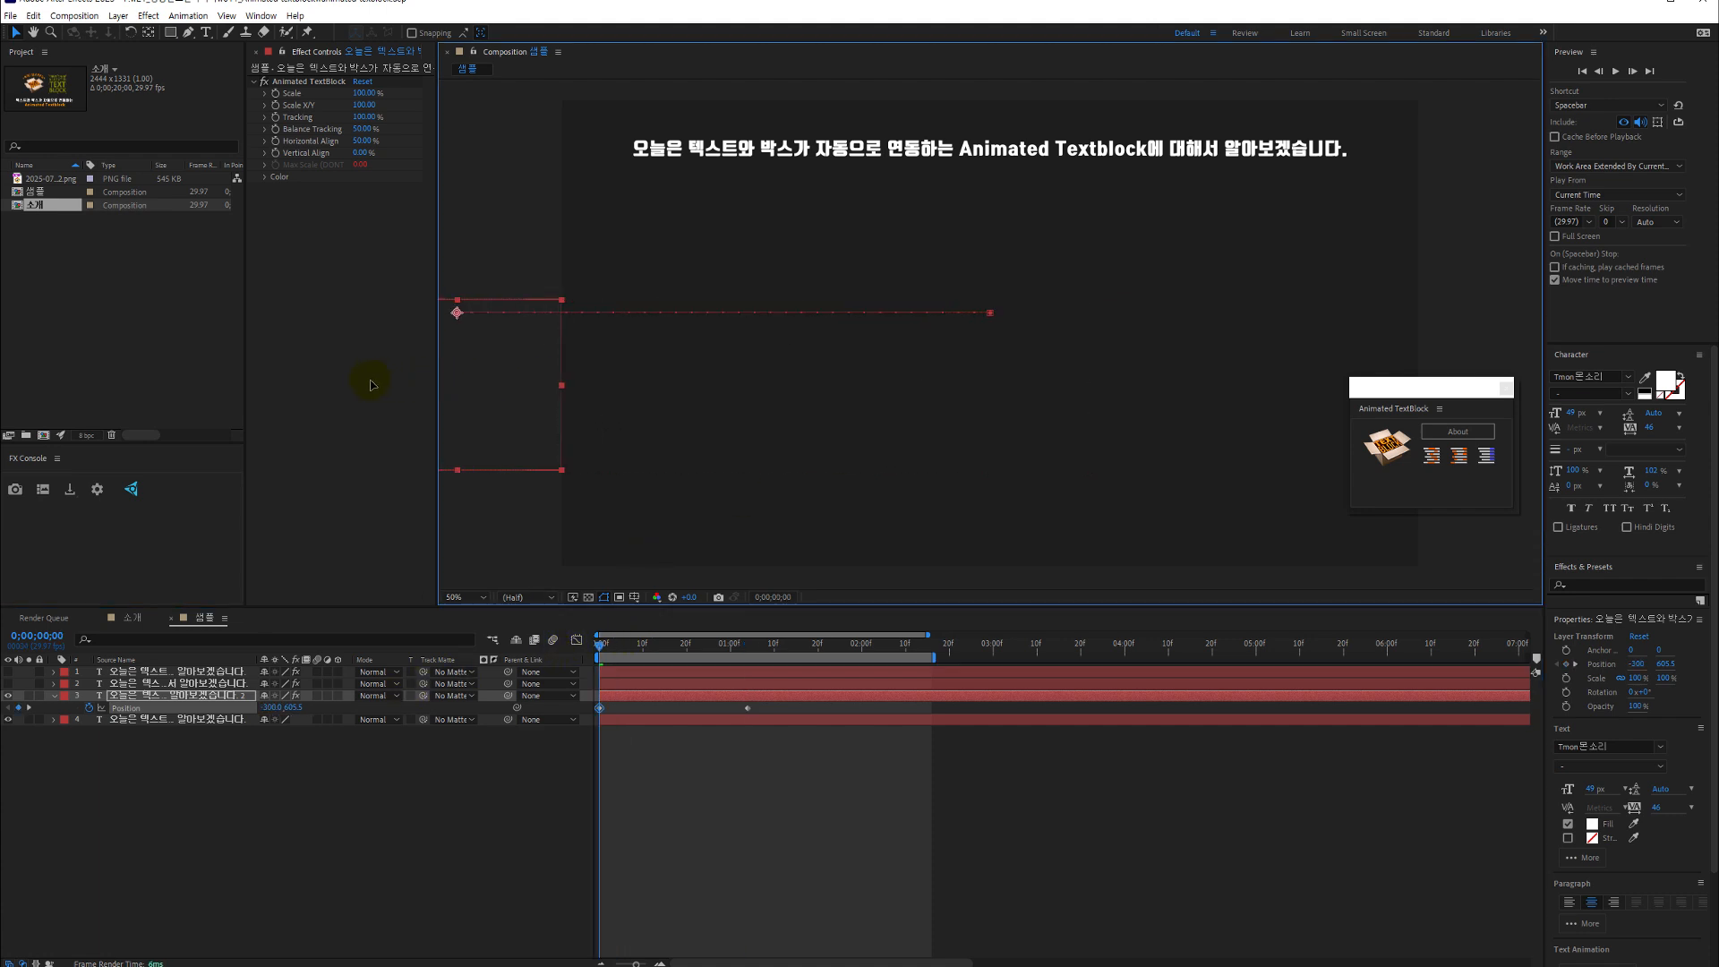
{"action": "key", "text": "space"}
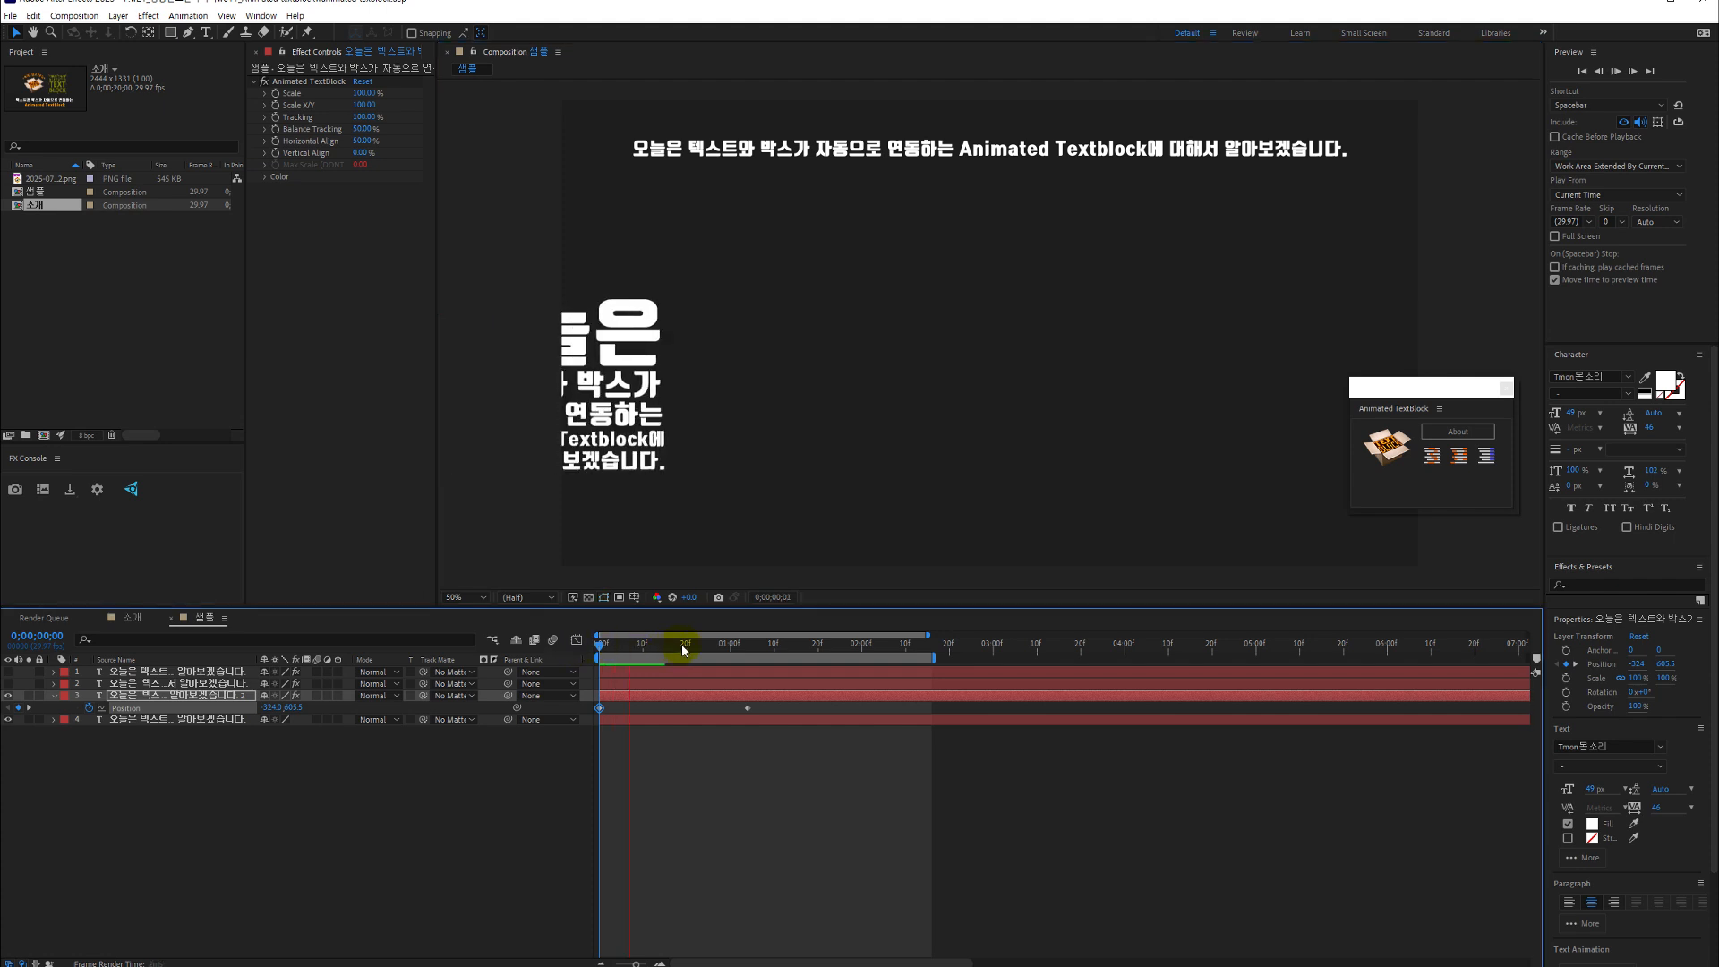
Delete both Position keyframes of the text block with the playhead at 0;00;01;07, where the block sits mid-frame
{"action": "left_click_drag", "start_coordinate": [682, 643], "coordinate": [760, 644]}
{"action": "left_click", "coordinate": [752, 708]}
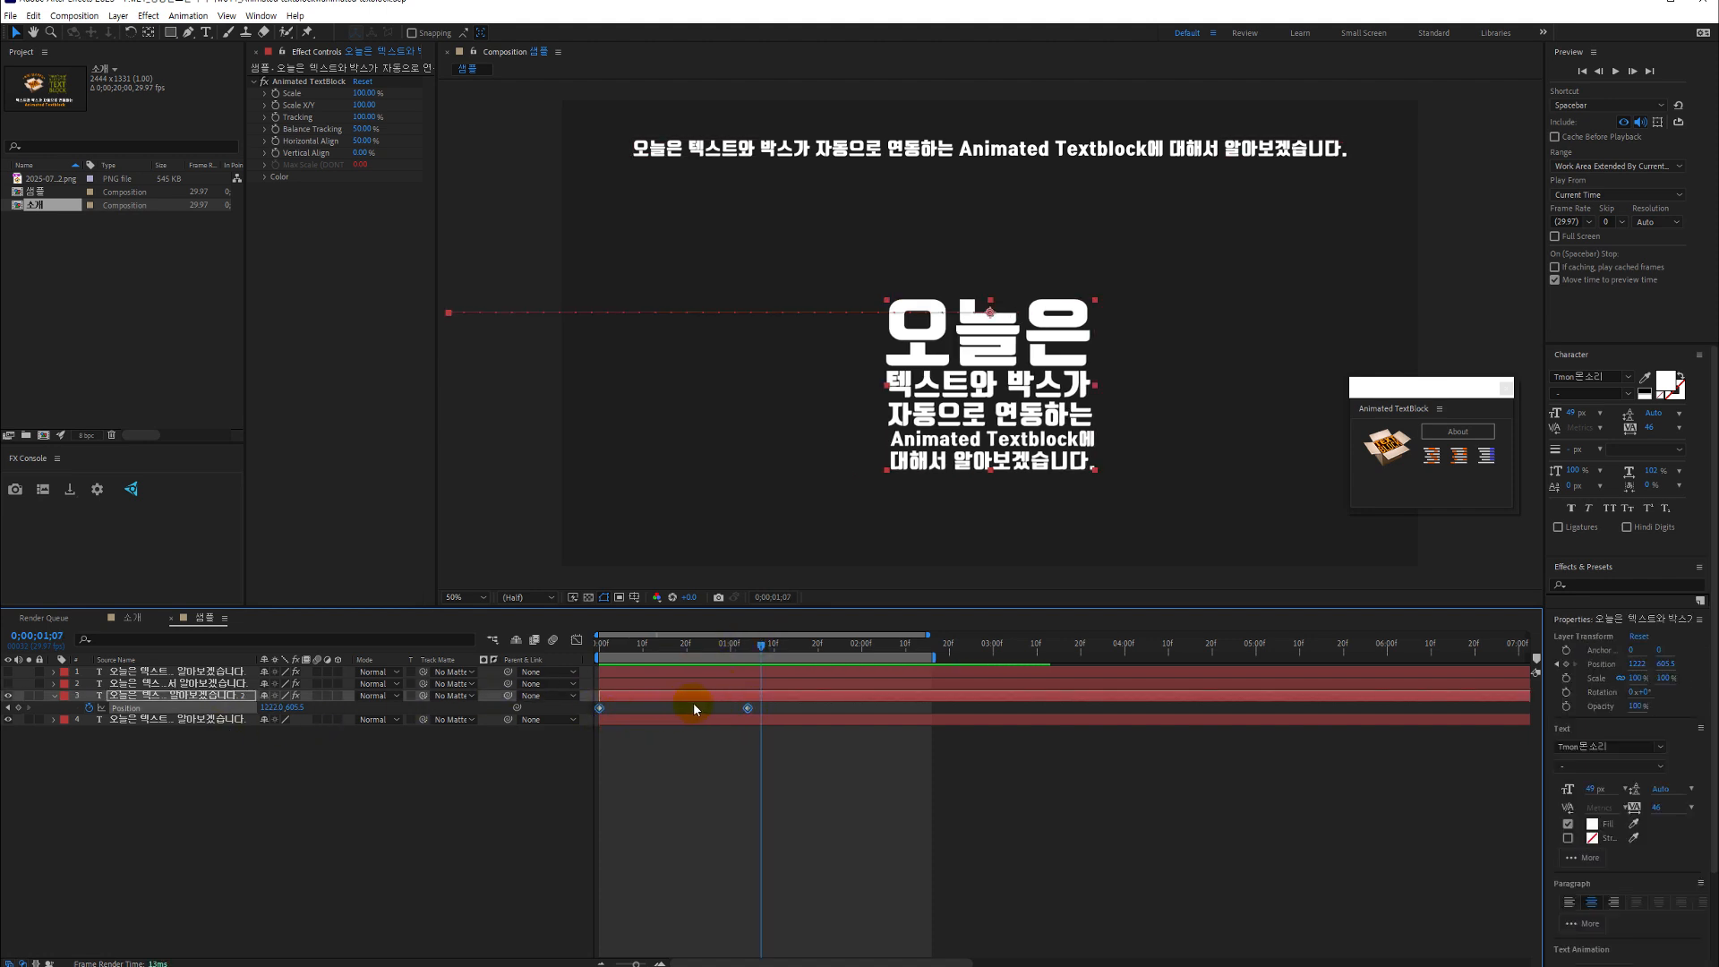
{"action": "key", "text": "Delete"}
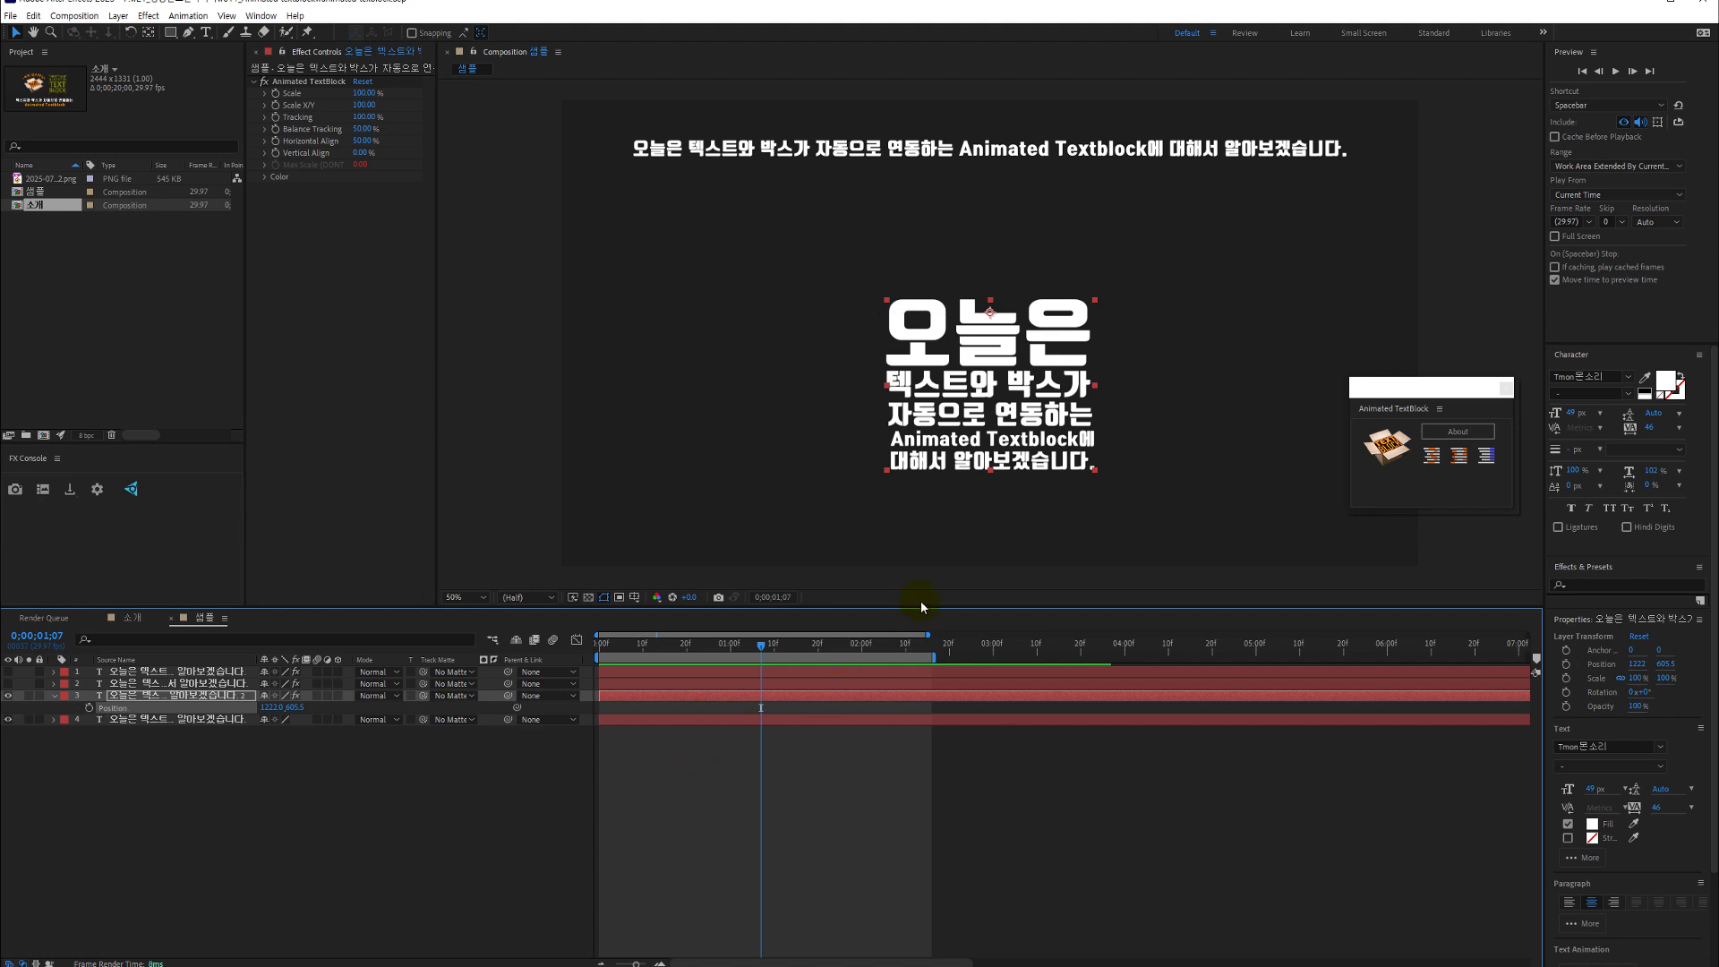
Remove the line break after 오늘은 so it joins 텍스트와 박스가 in the text block, and reselect its layer
{"action": "left_click", "coordinate": [964, 387]}
{"action": "key", "text": "ctrl+t"}
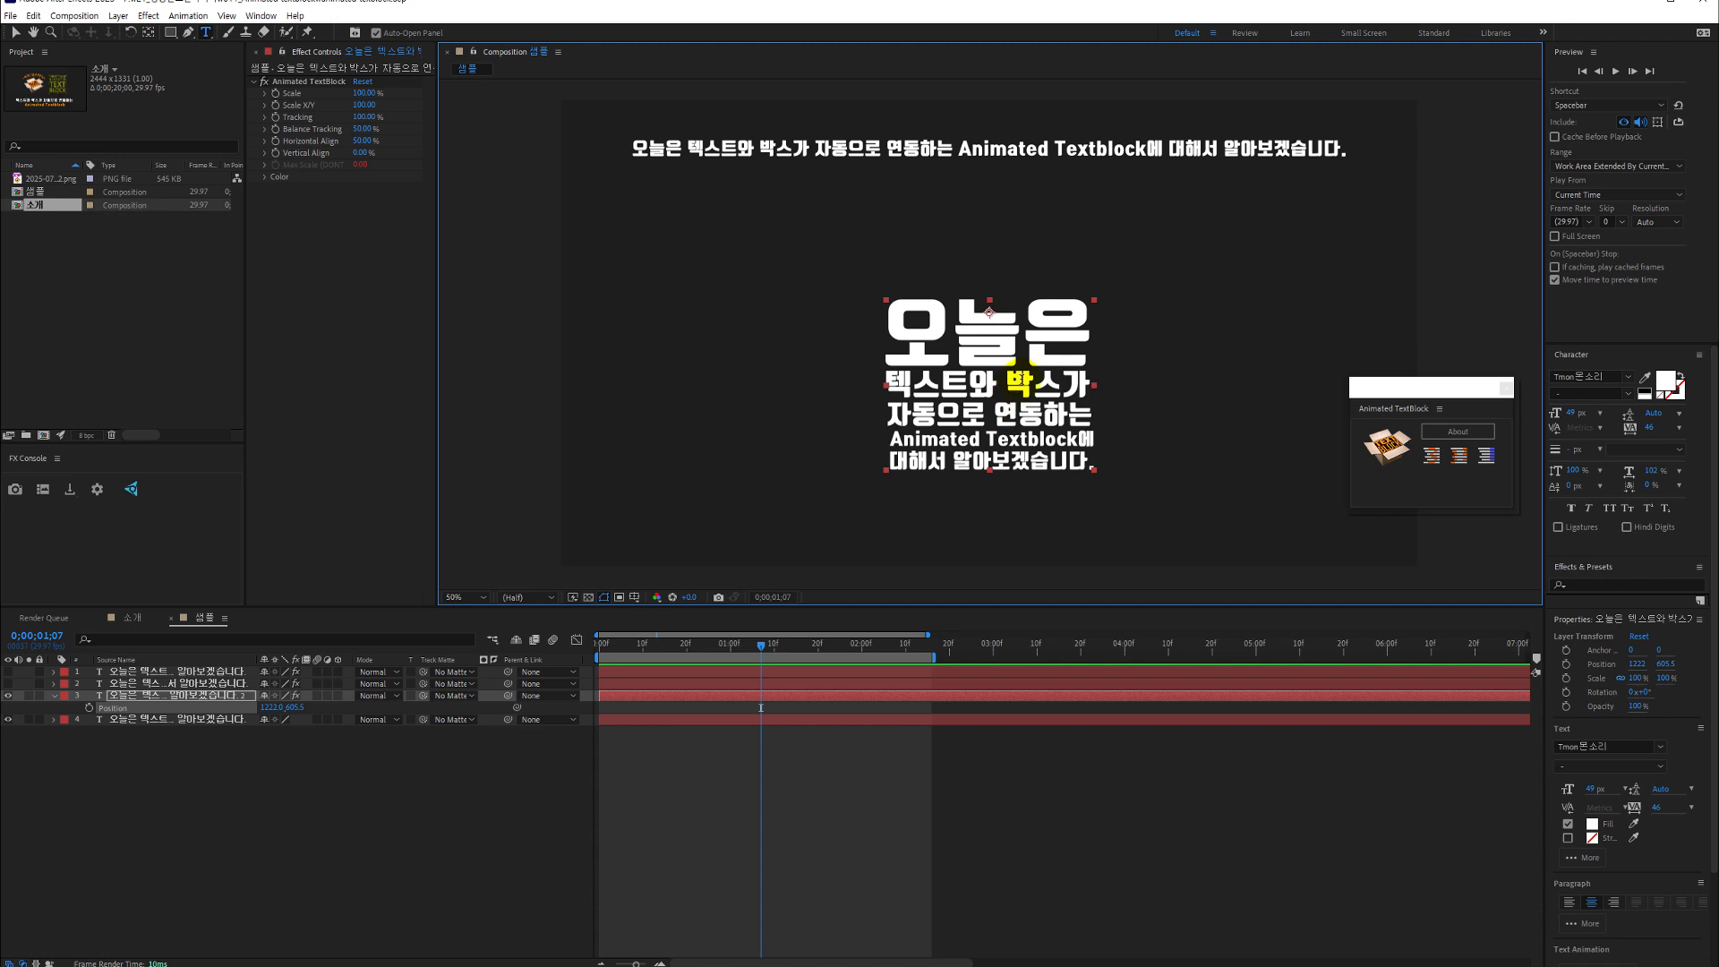
{"action": "left_click", "coordinate": [1081, 347]}
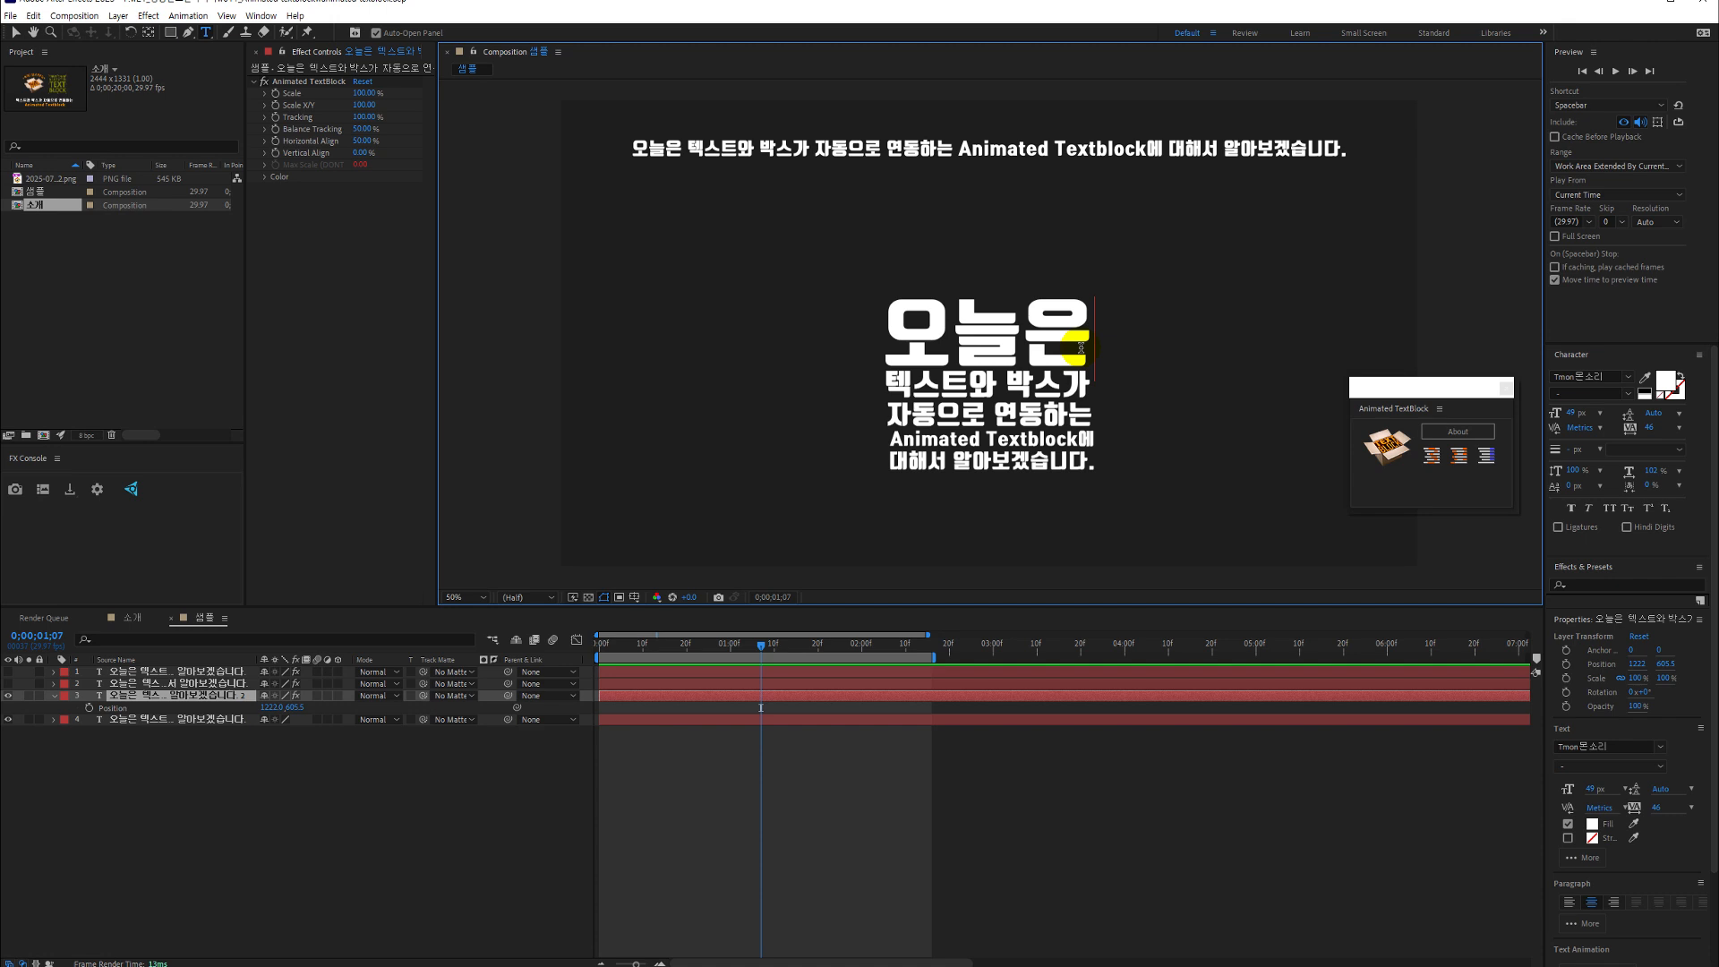
{"action": "key", "text": "Delete"}
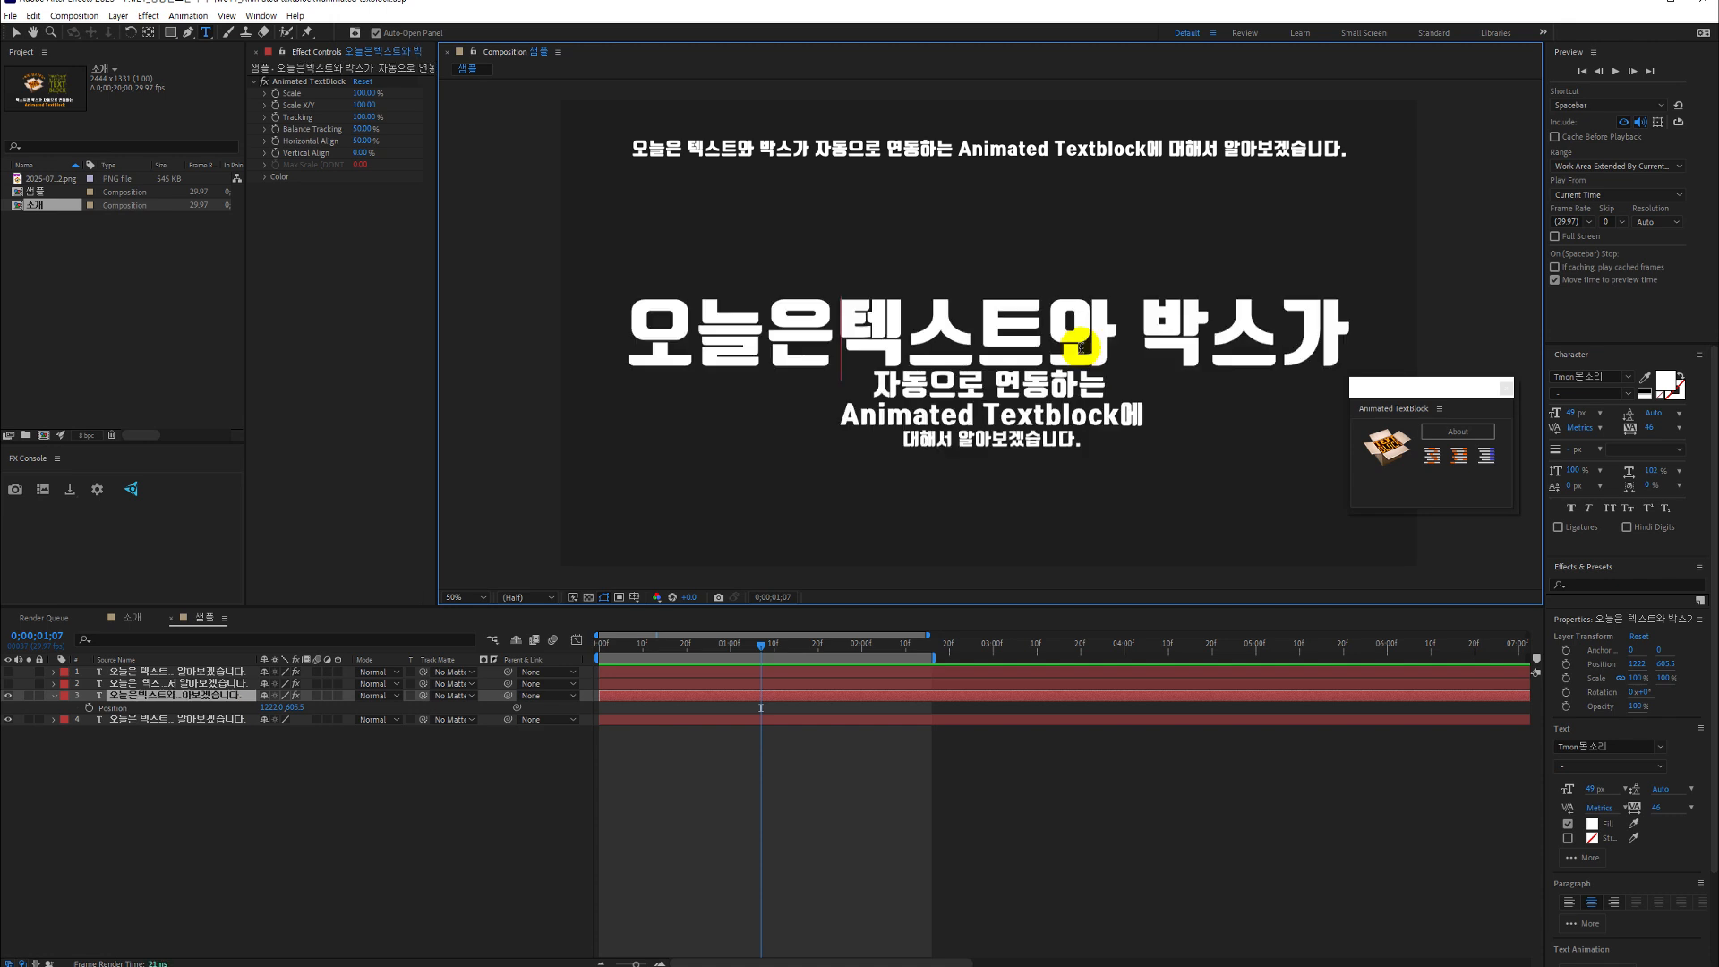
{"action": "left_click", "coordinate": [881, 734]}
{"action": "left_click", "coordinate": [1392, 388]}
{"action": "left_click", "coordinate": [231, 695]}
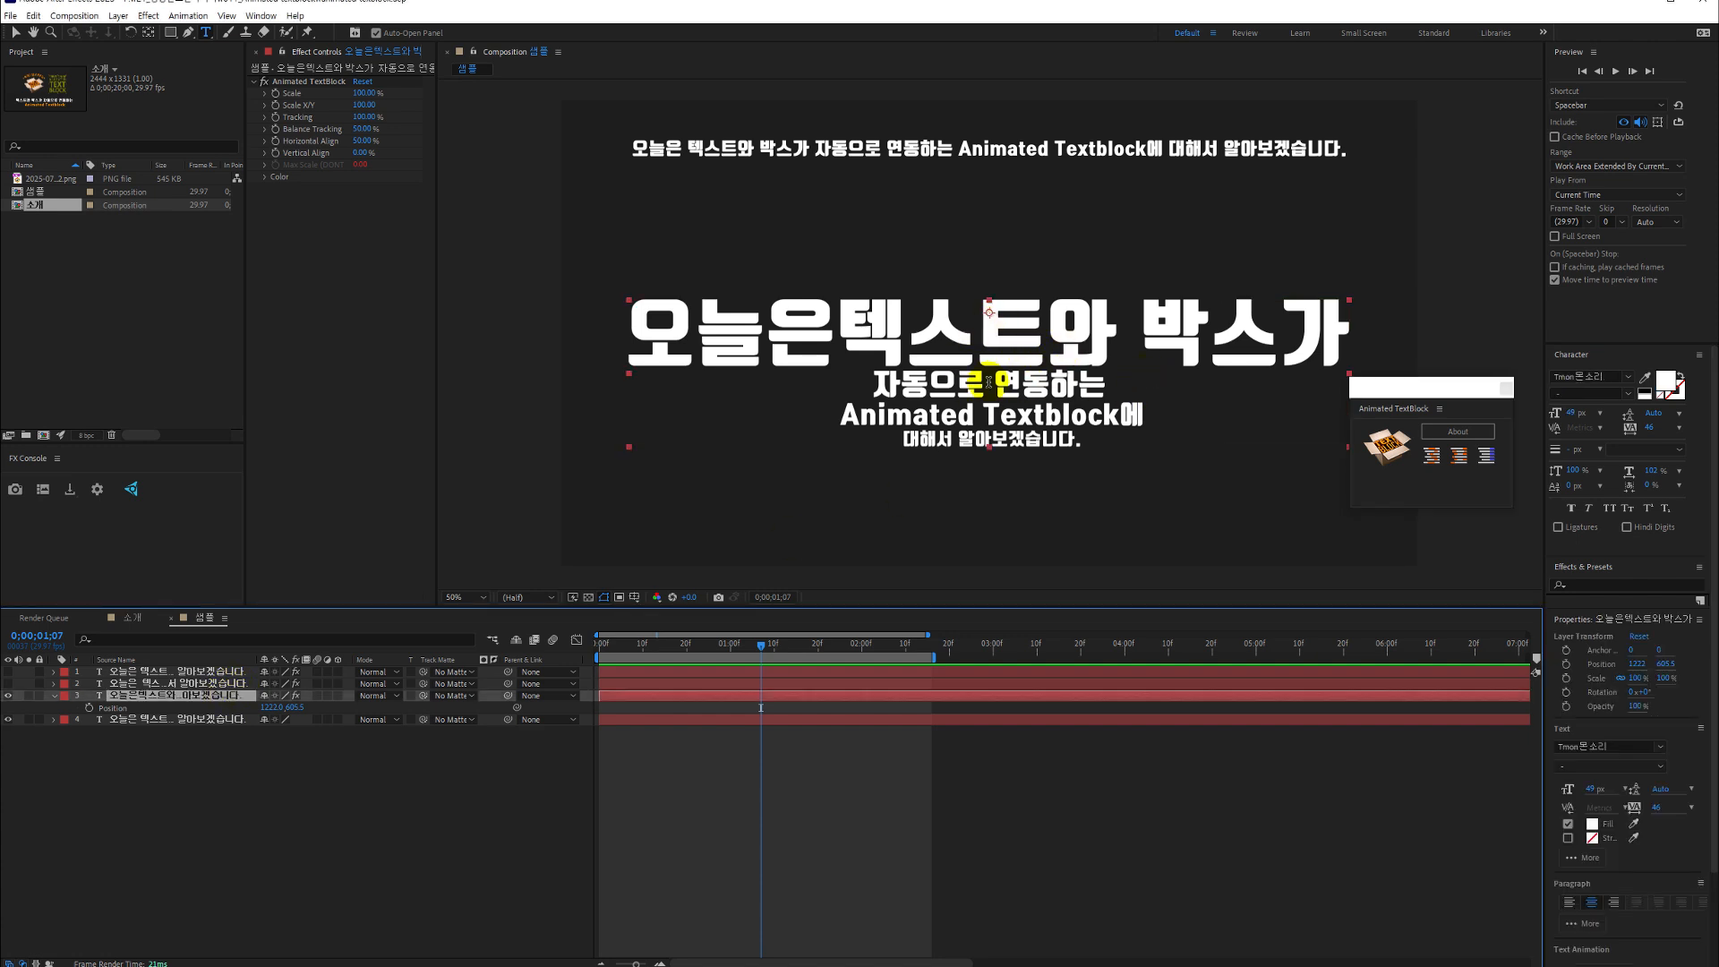
Update the text block already applied to the layer with the Animated TextBlock script so its four lines refit
{"action": "left_click", "coordinate": [1383, 446]}
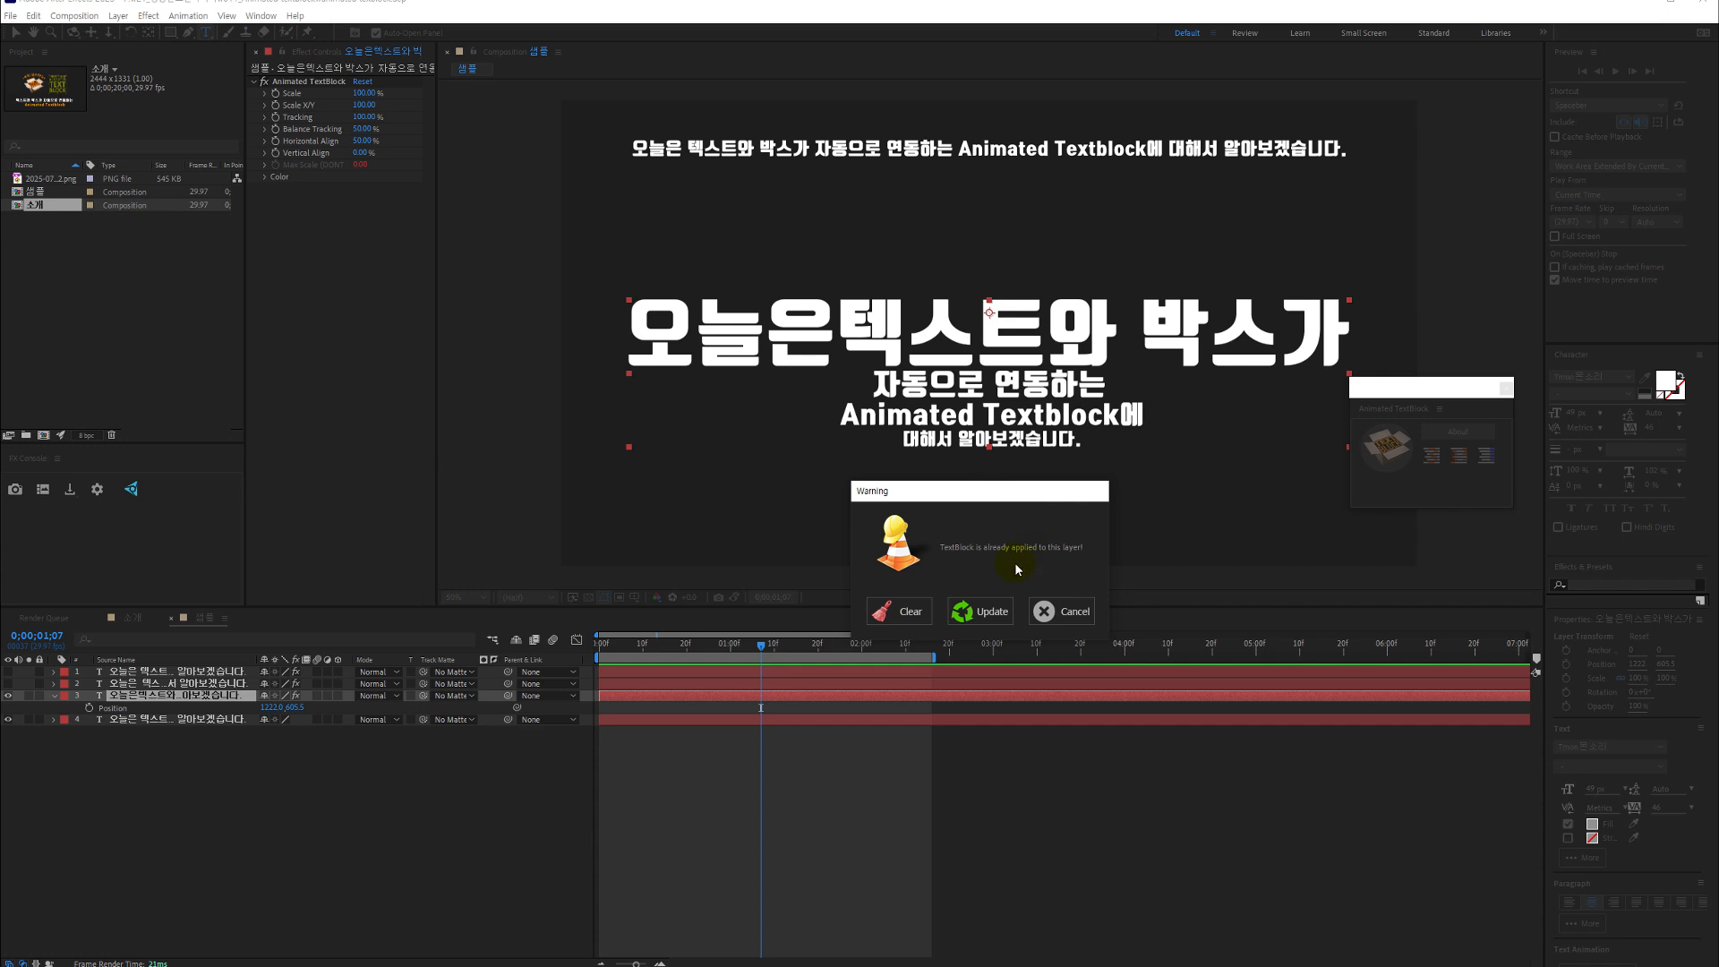
{"action": "left_click", "coordinate": [917, 605]}
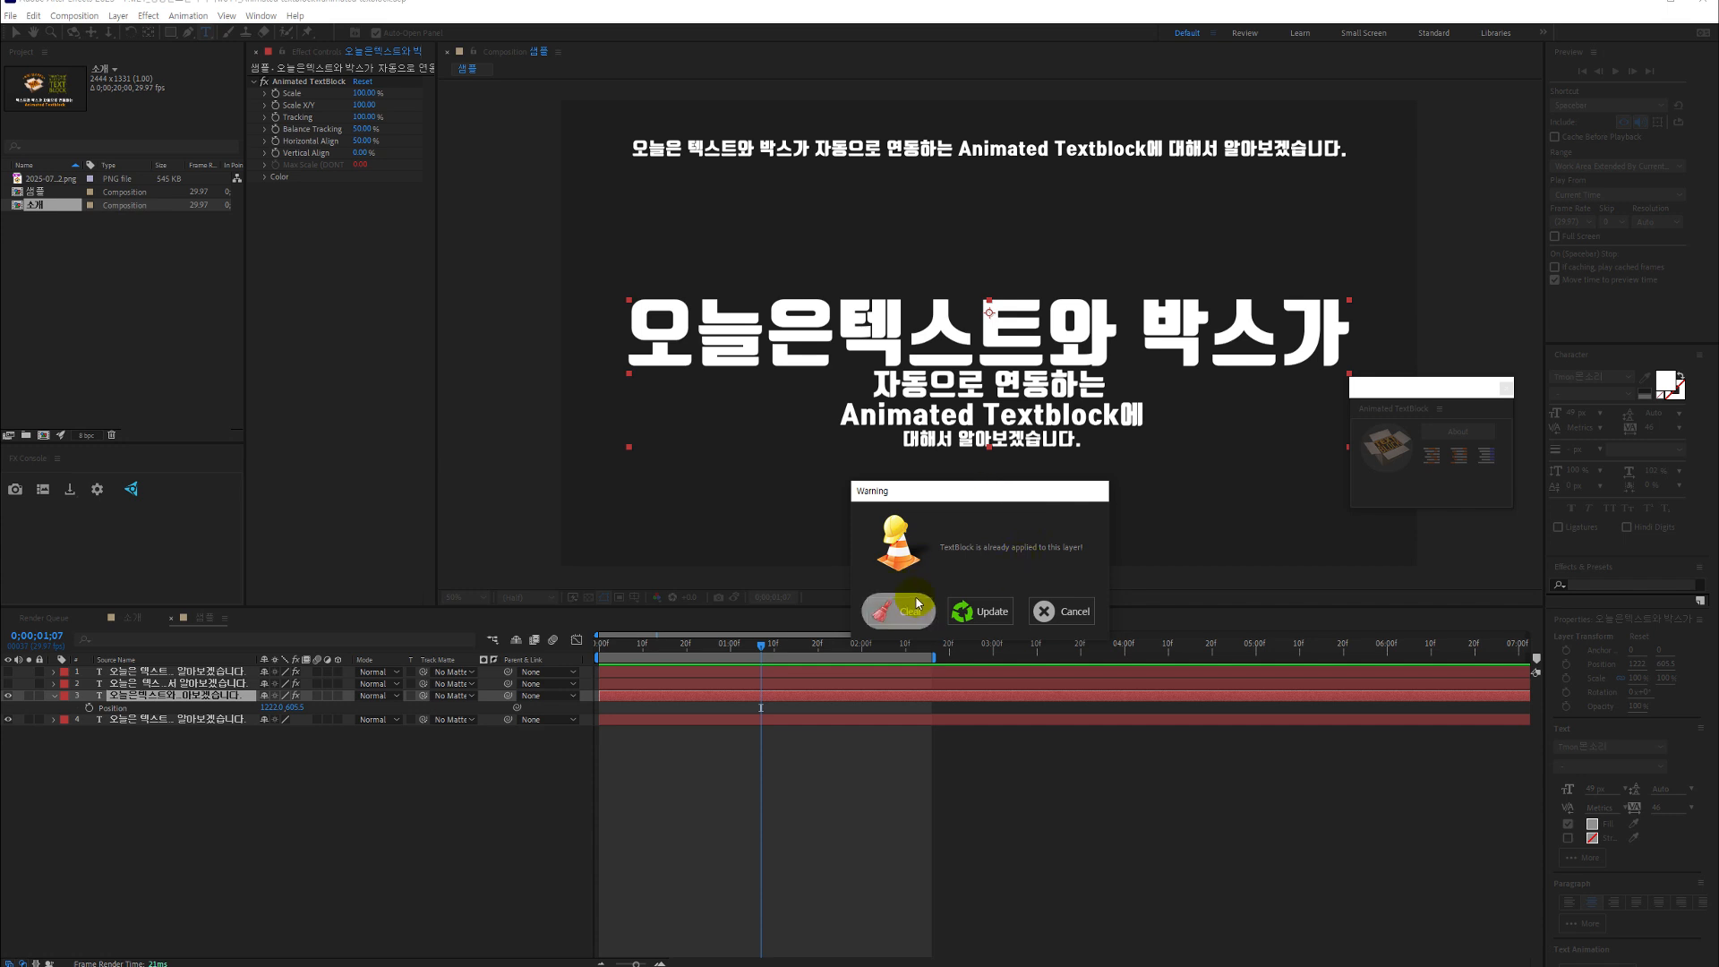
{"action": "left_click", "coordinate": [986, 607]}
{"action": "left_click", "coordinate": [982, 605]}
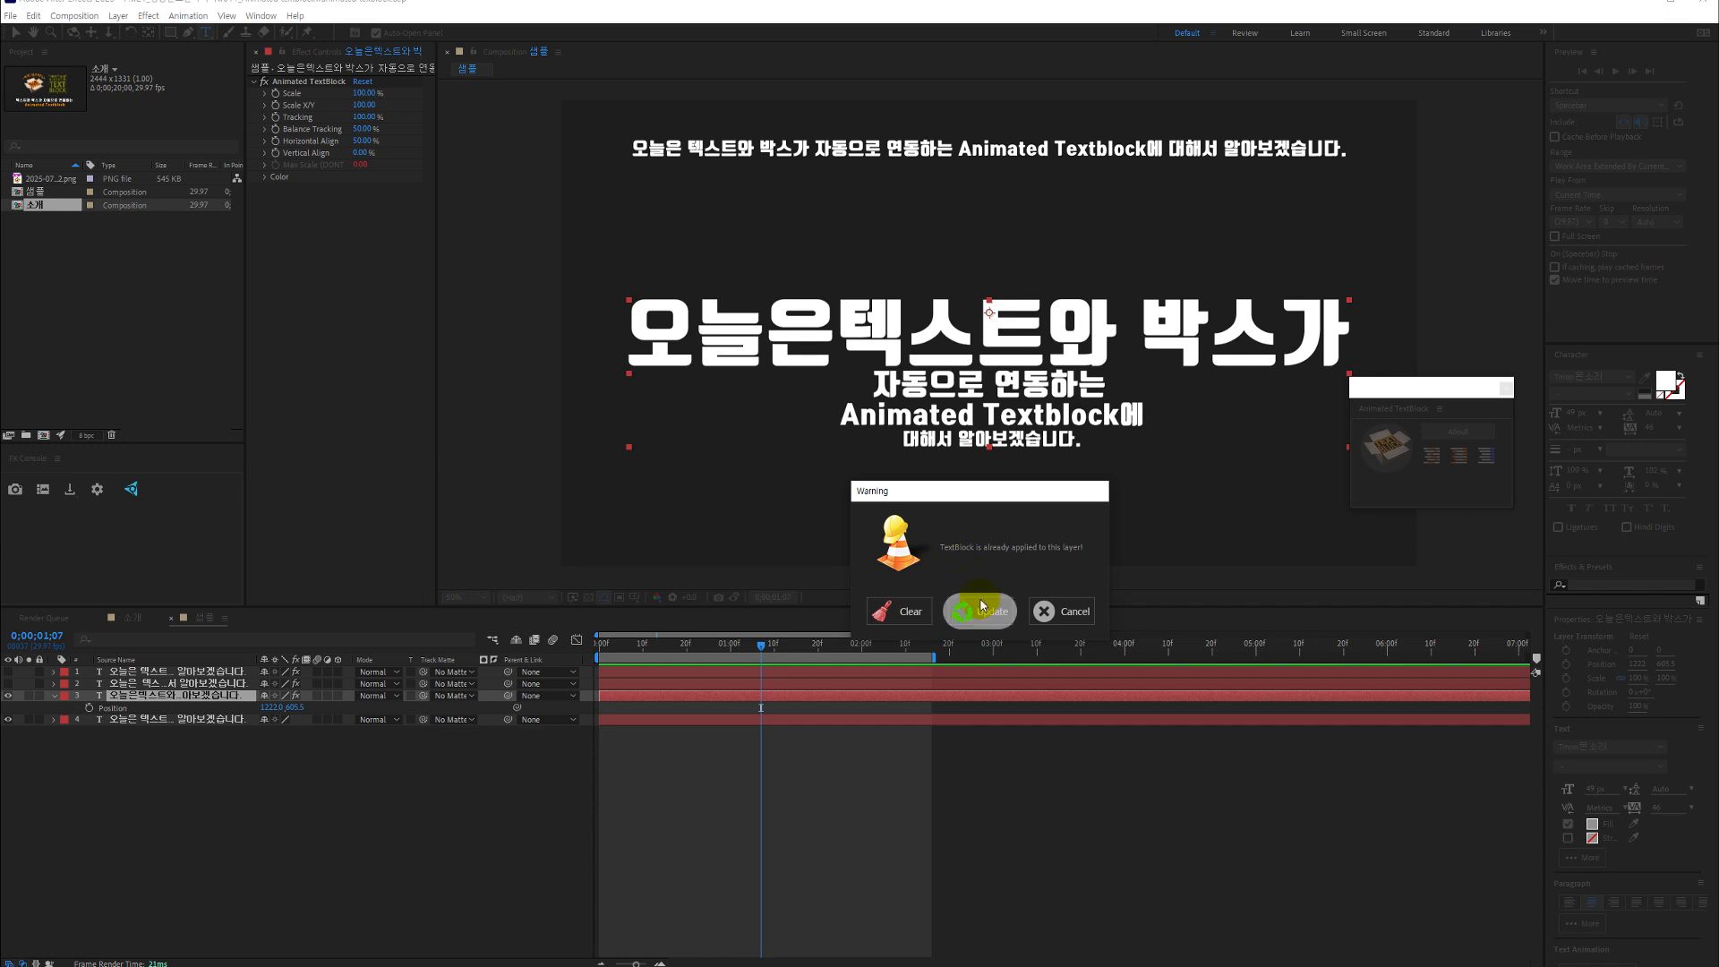
{"action": "left_click", "coordinate": [822, 325]}
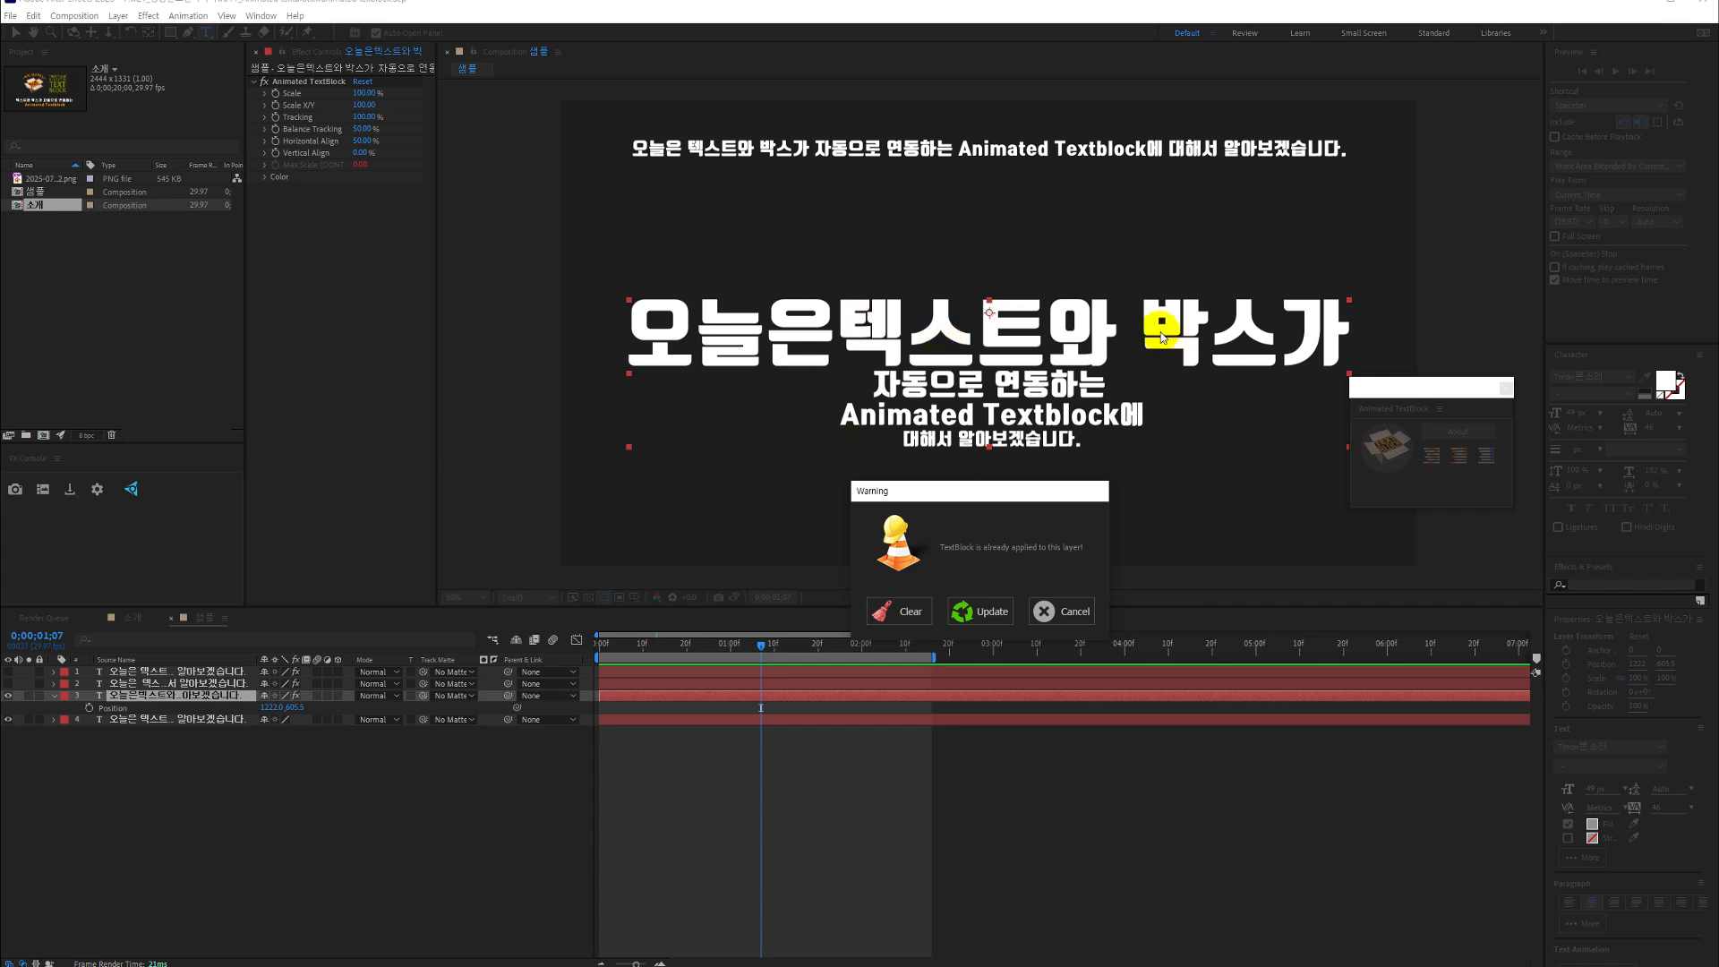
{"action": "left_click", "coordinate": [995, 612]}
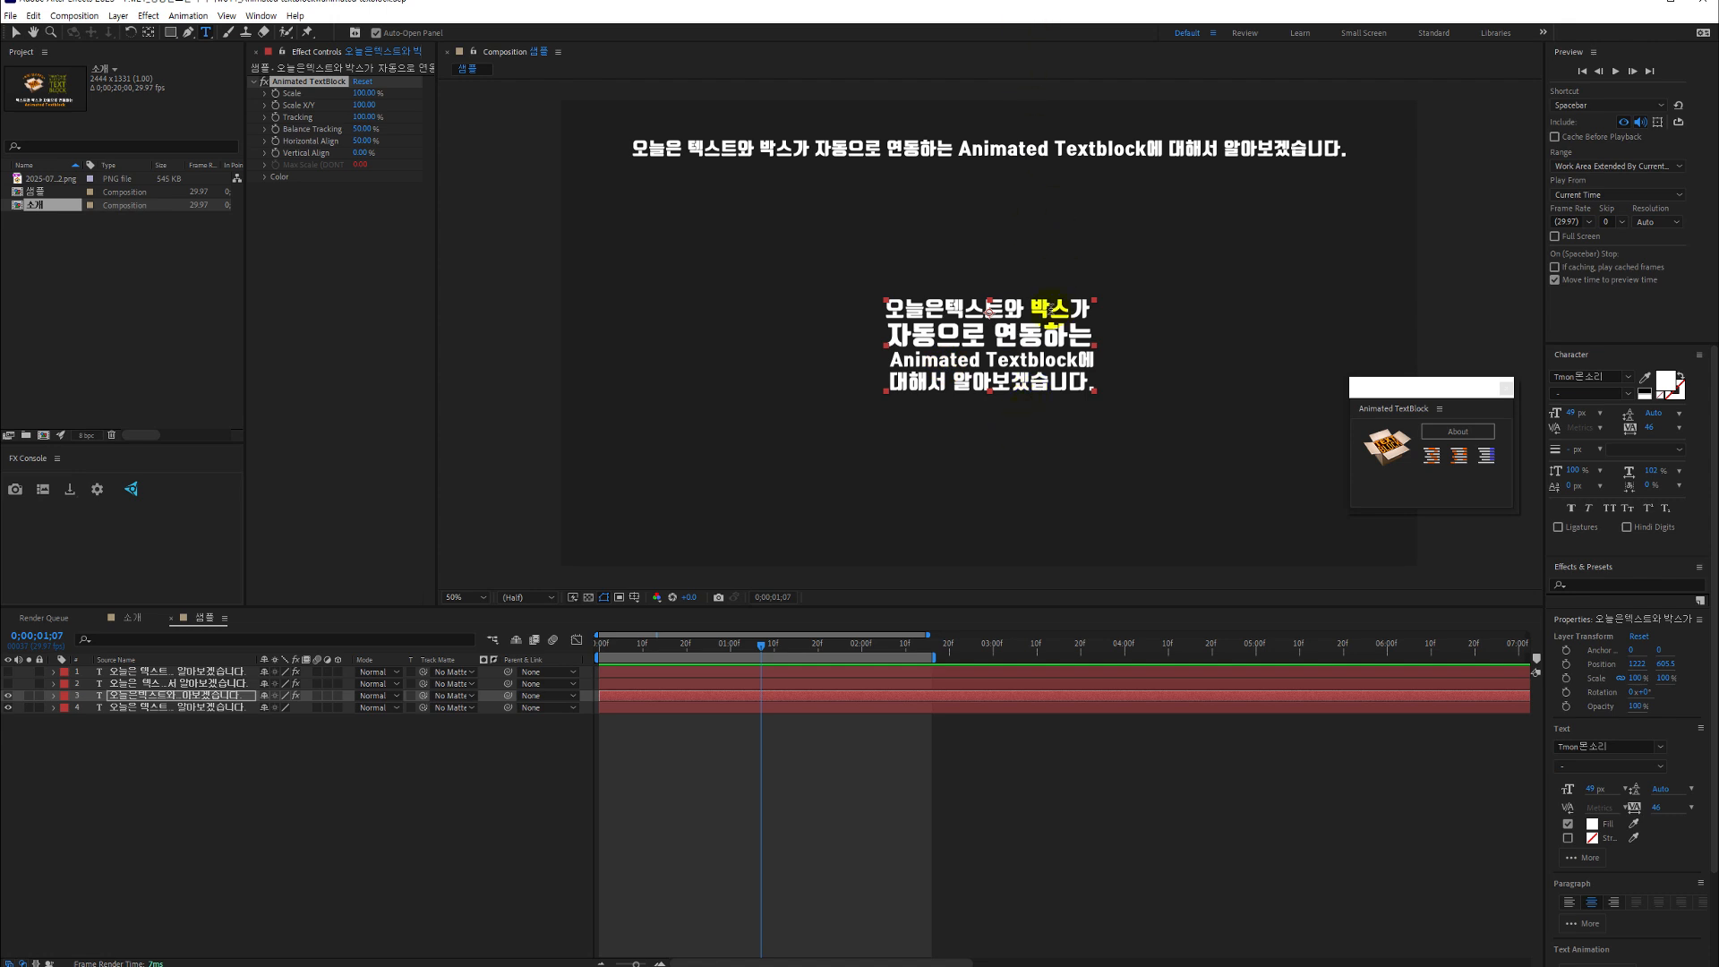
Clear the applied text block from the four-line text layer with the Animated TextBlock script
{"action": "left_click", "coordinate": [1033, 410]}
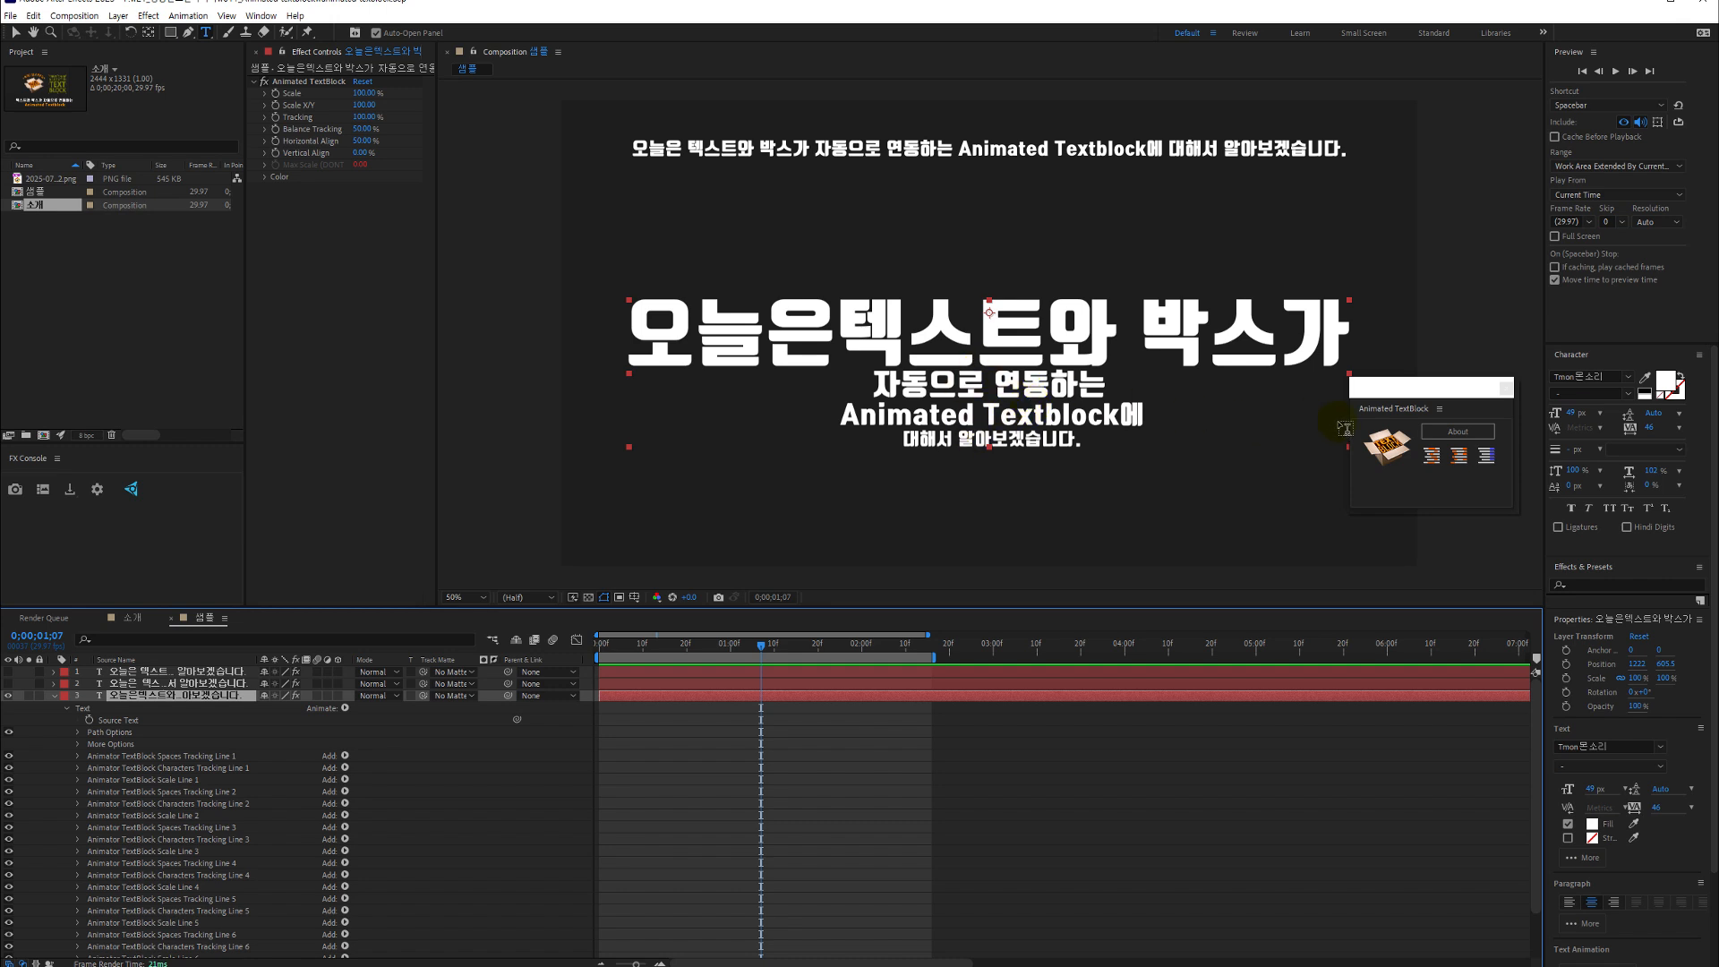
{"action": "left_click", "coordinate": [1386, 442]}
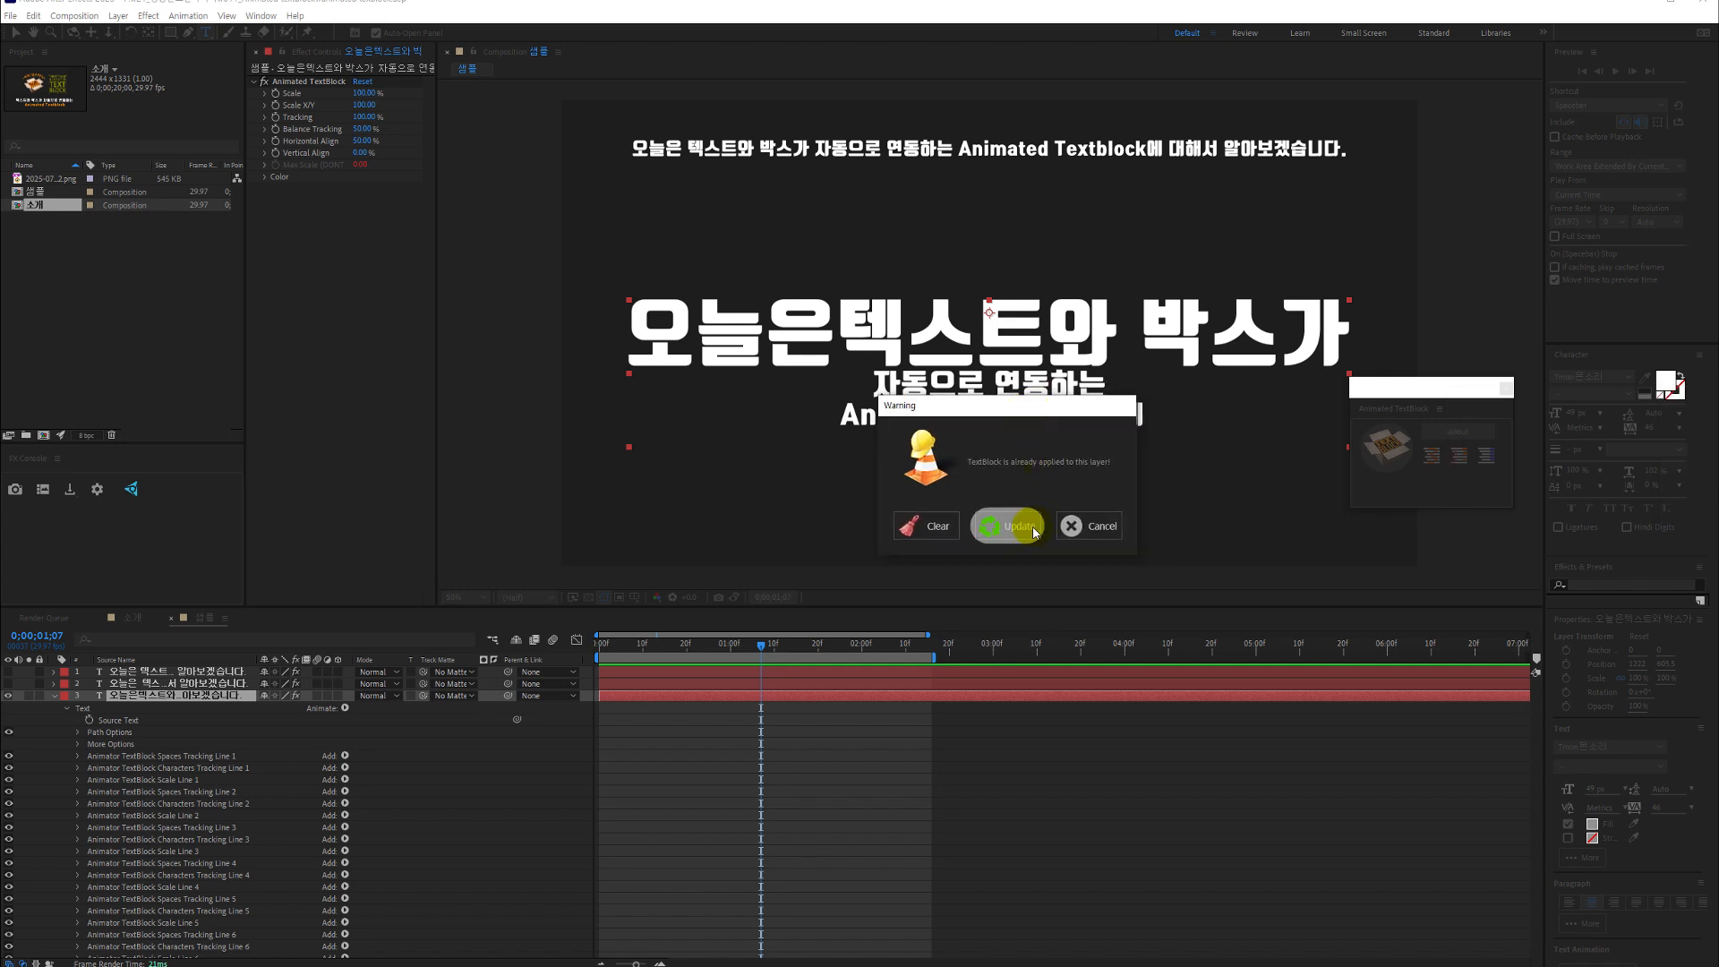
{"action": "left_click", "coordinate": [937, 524]}
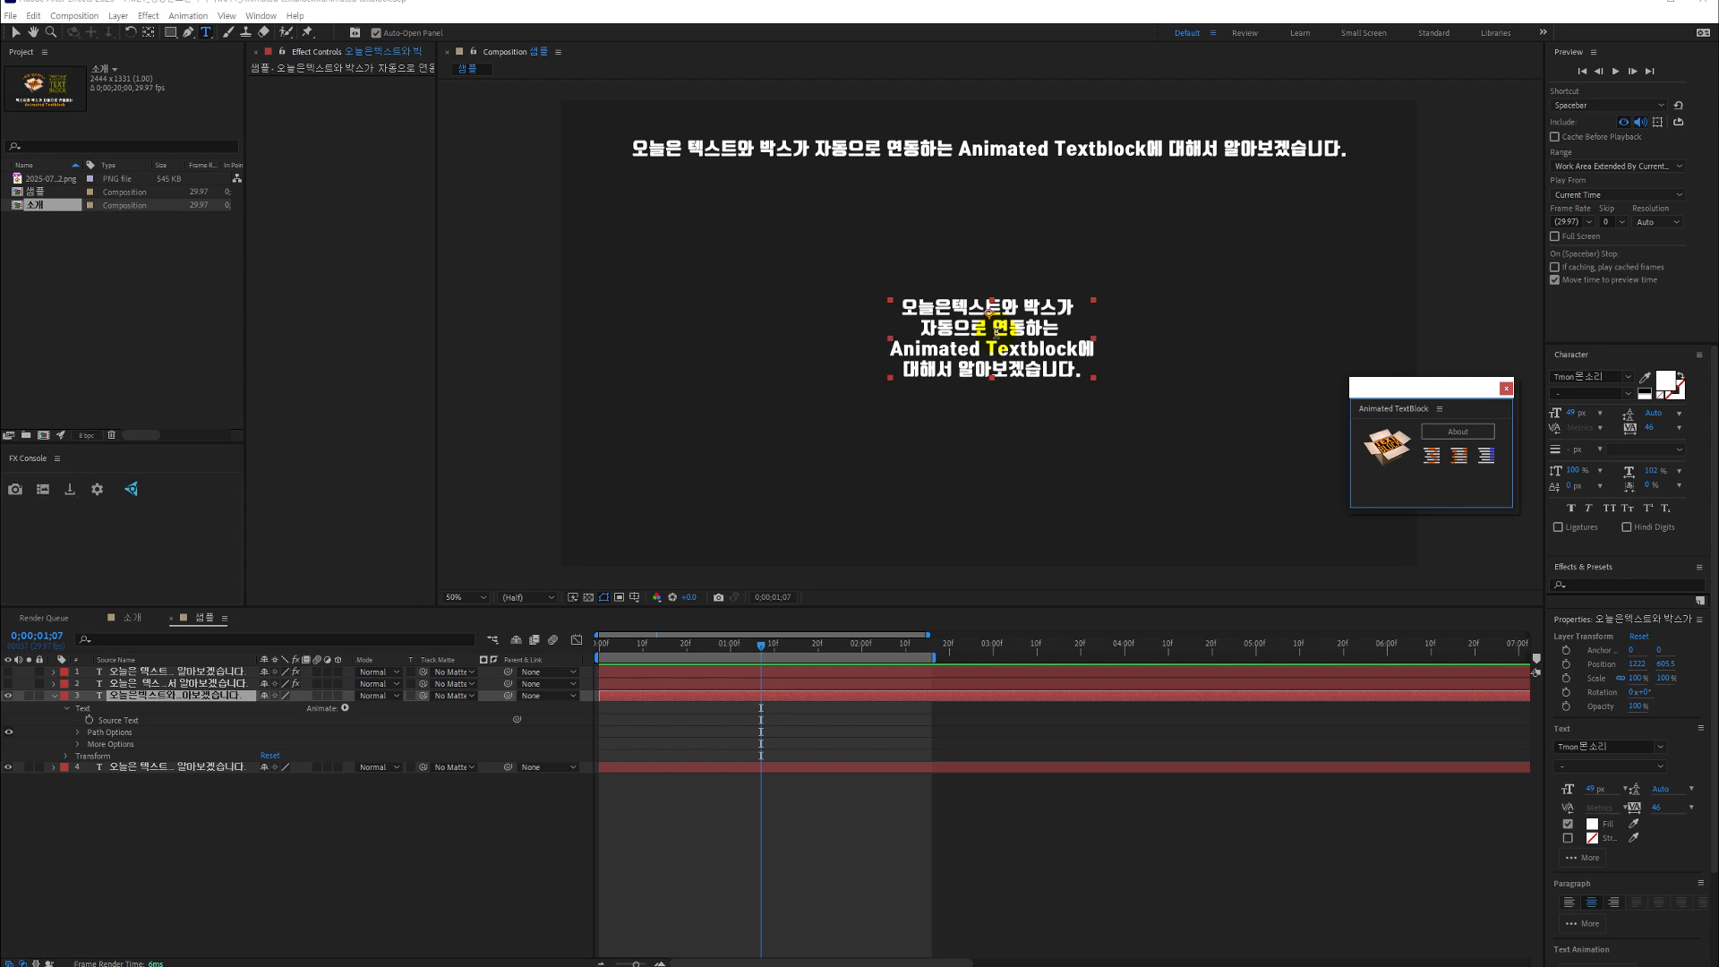
Color the words 텍스트와 박스 in the text layer's first line red and enlarge them to about 98 px
{"action": "left_click", "coordinate": [951, 307]}
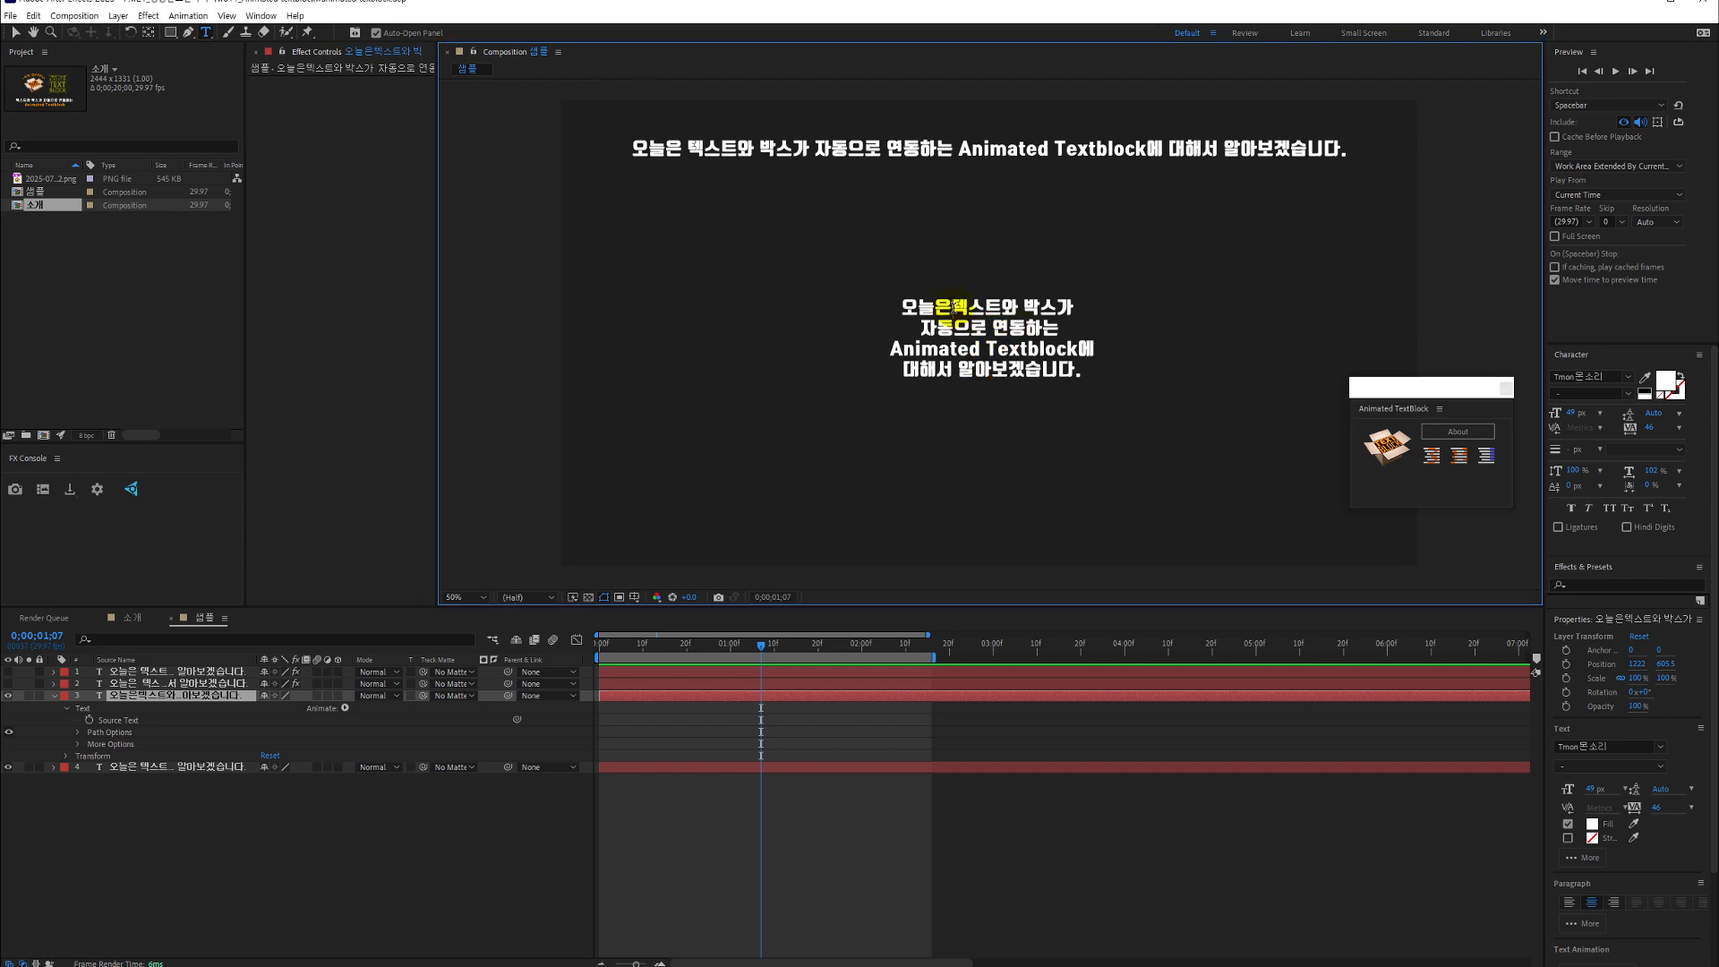
{"action": "left_click_drag", "start_coordinate": [951, 307], "coordinate": [1050, 308]}
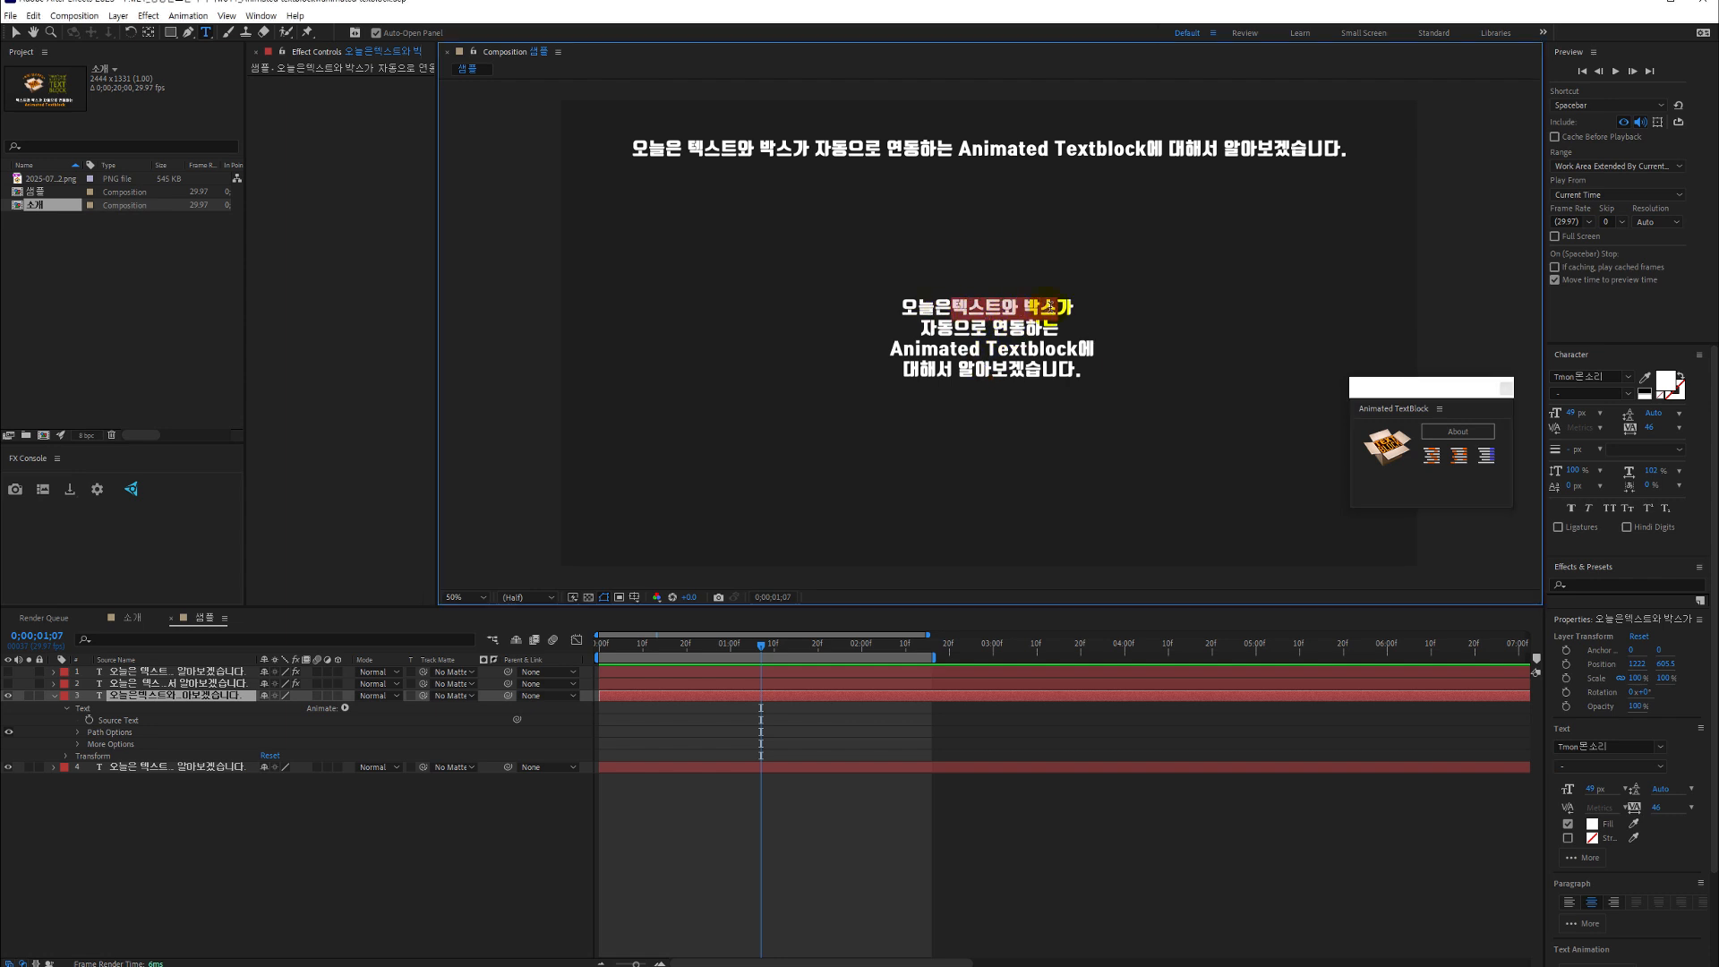
{"action": "left_click", "coordinate": [1665, 383]}
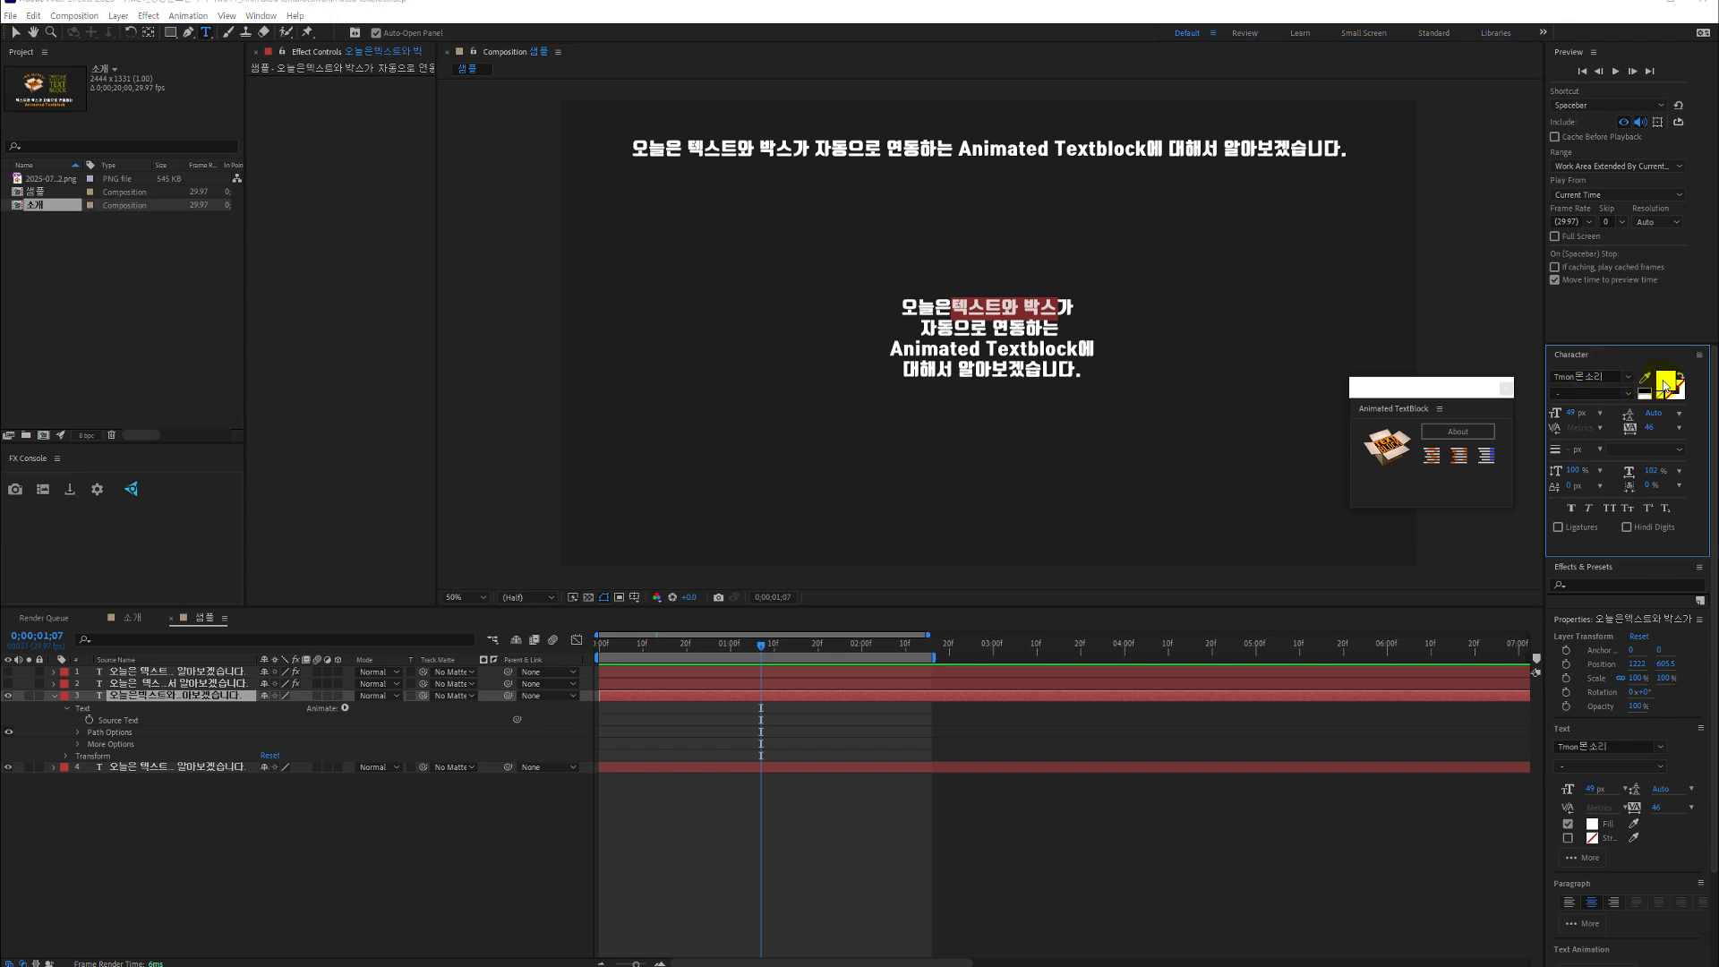
{"action": "left_click", "coordinate": [1197, 548]}
{"action": "left_click", "coordinate": [1350, 523]}
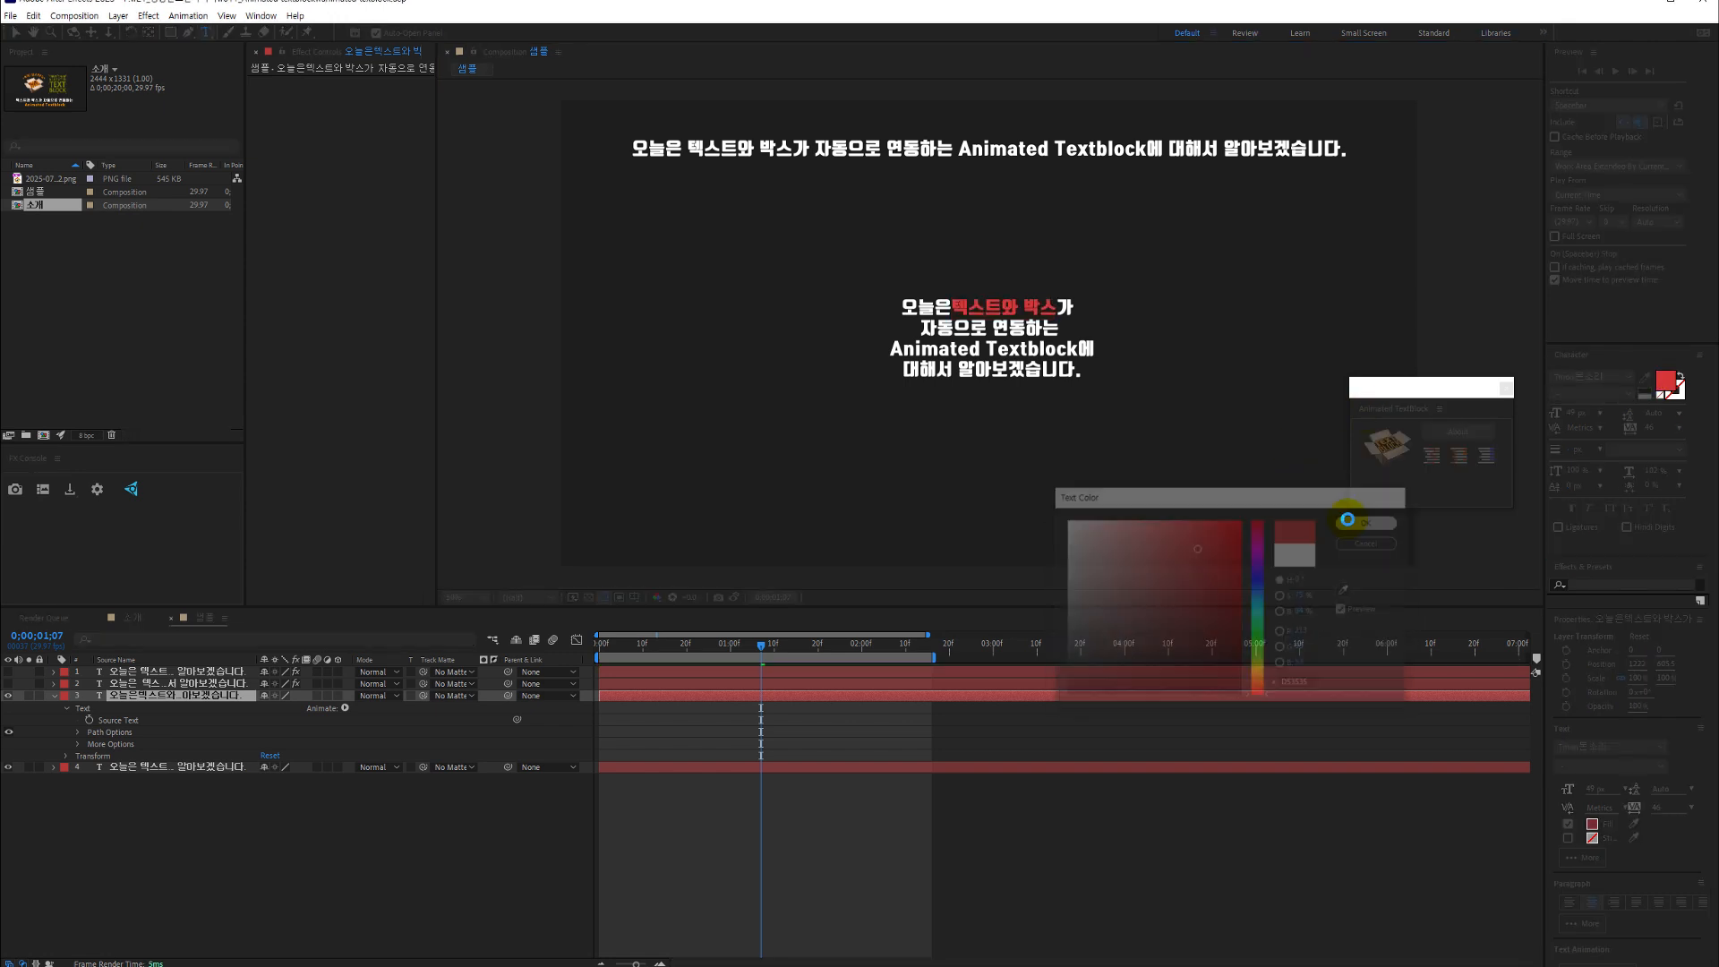
{"action": "left_click_drag", "start_coordinate": [1569, 414], "coordinate": [1599, 411]}
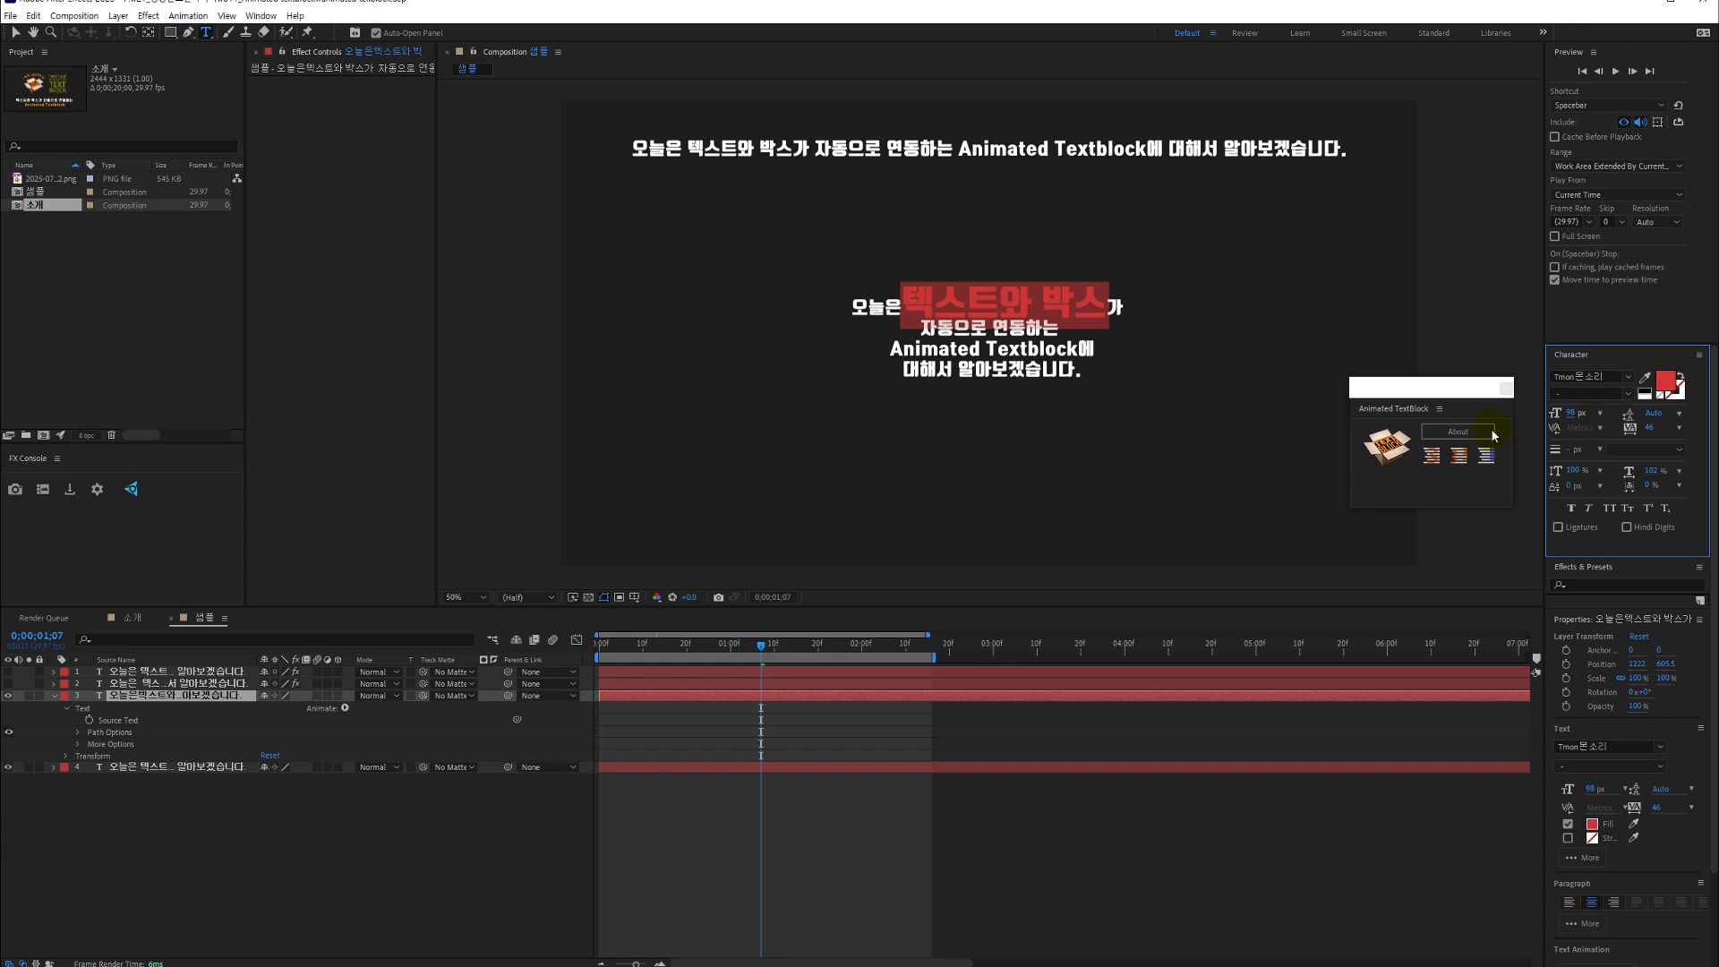
Finish the text edit, select the layer and convert it with Make Animated TextBlock
{"action": "left_click", "coordinate": [808, 817]}
{"action": "left_click", "coordinate": [234, 707]}
{"action": "left_click", "coordinate": [230, 695]}
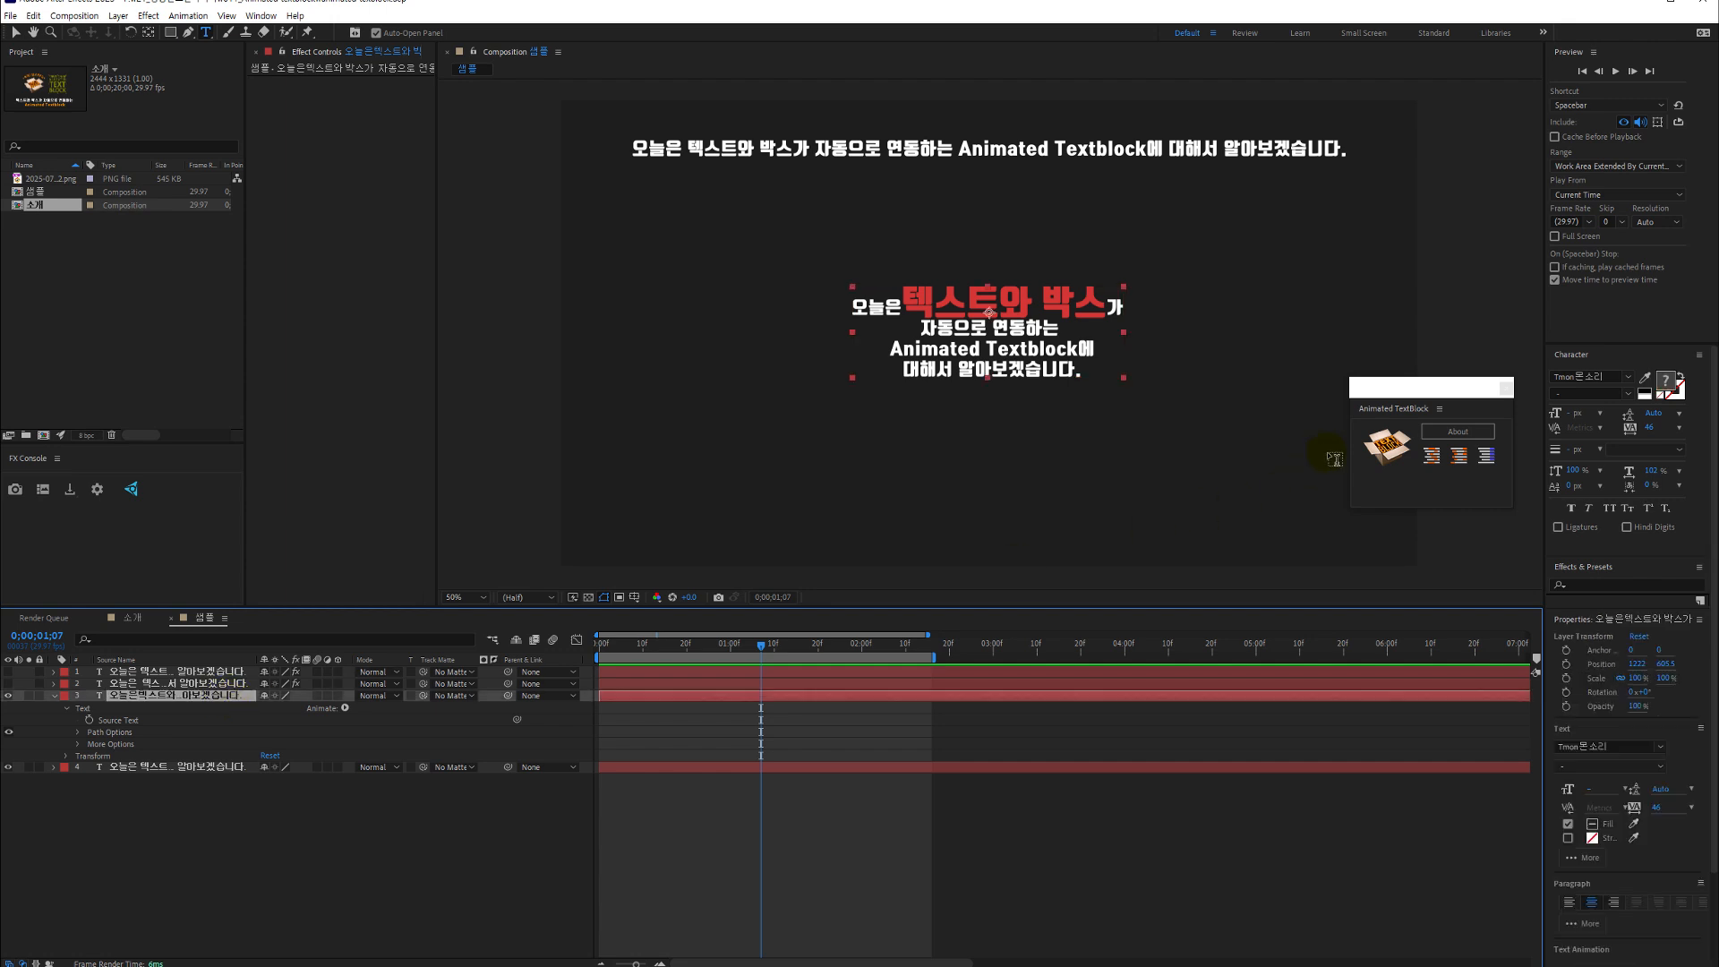
{"action": "left_click", "coordinate": [1391, 445]}
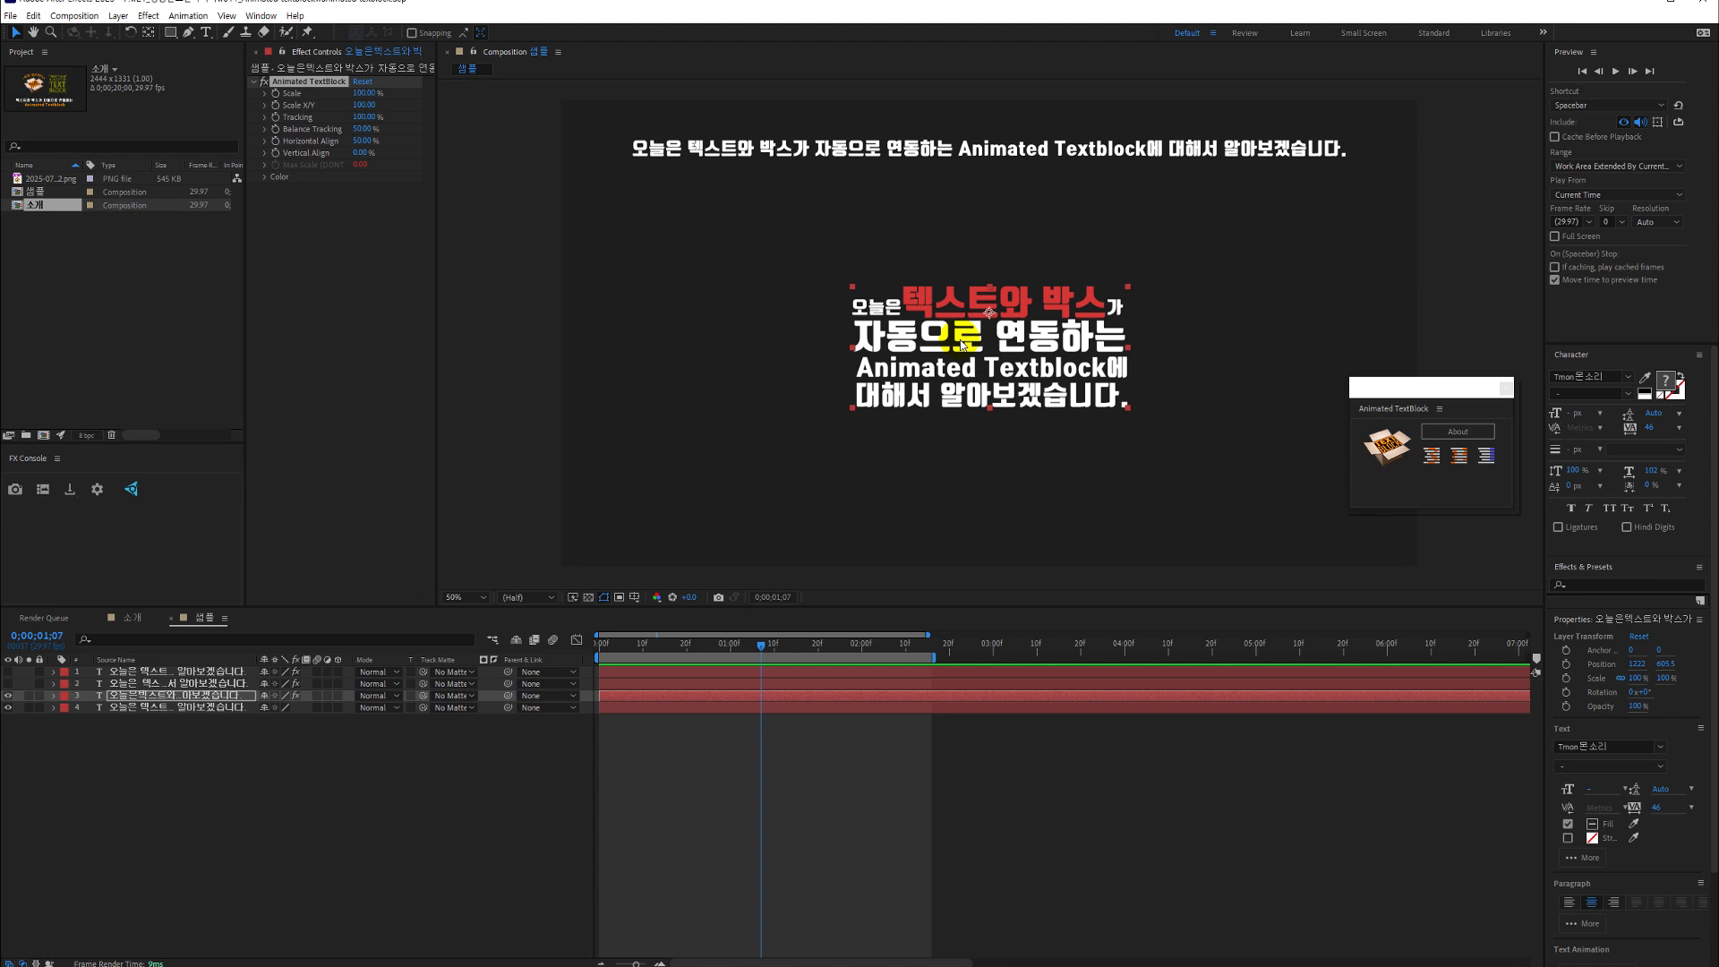
Clear the text block from the formatted layer and place the text cursor within the red words 텍스트와 박스
{"action": "left_click", "coordinate": [1387, 445]}
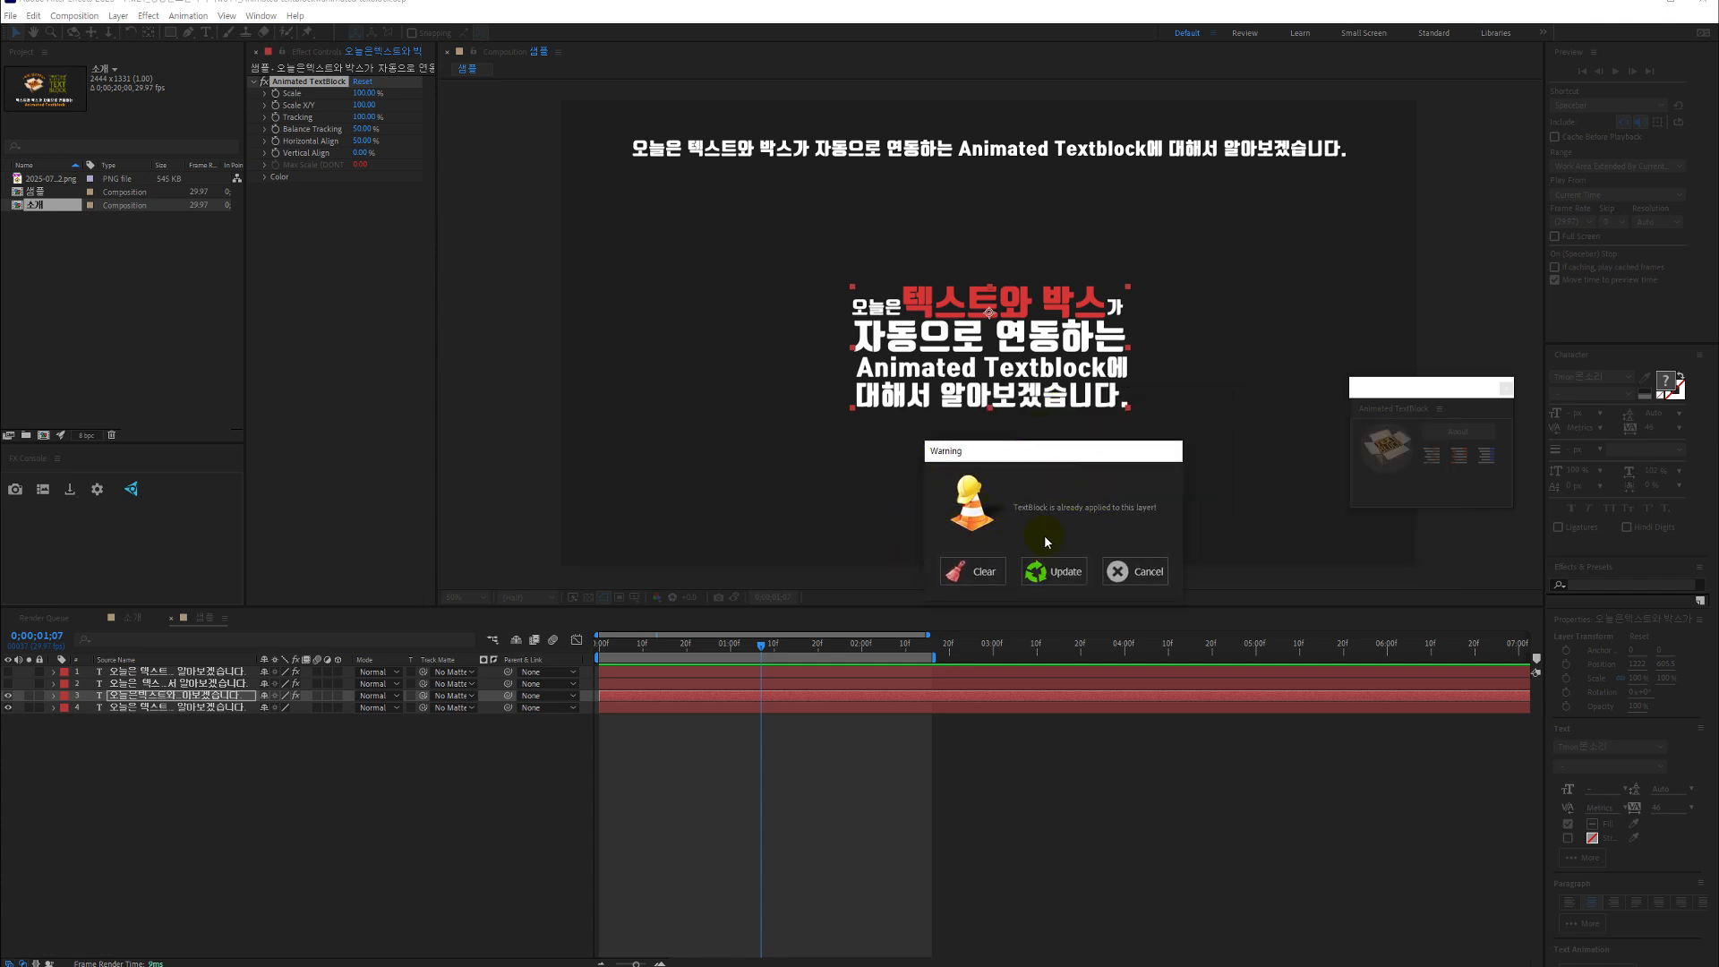
{"action": "left_click", "coordinate": [981, 573]}
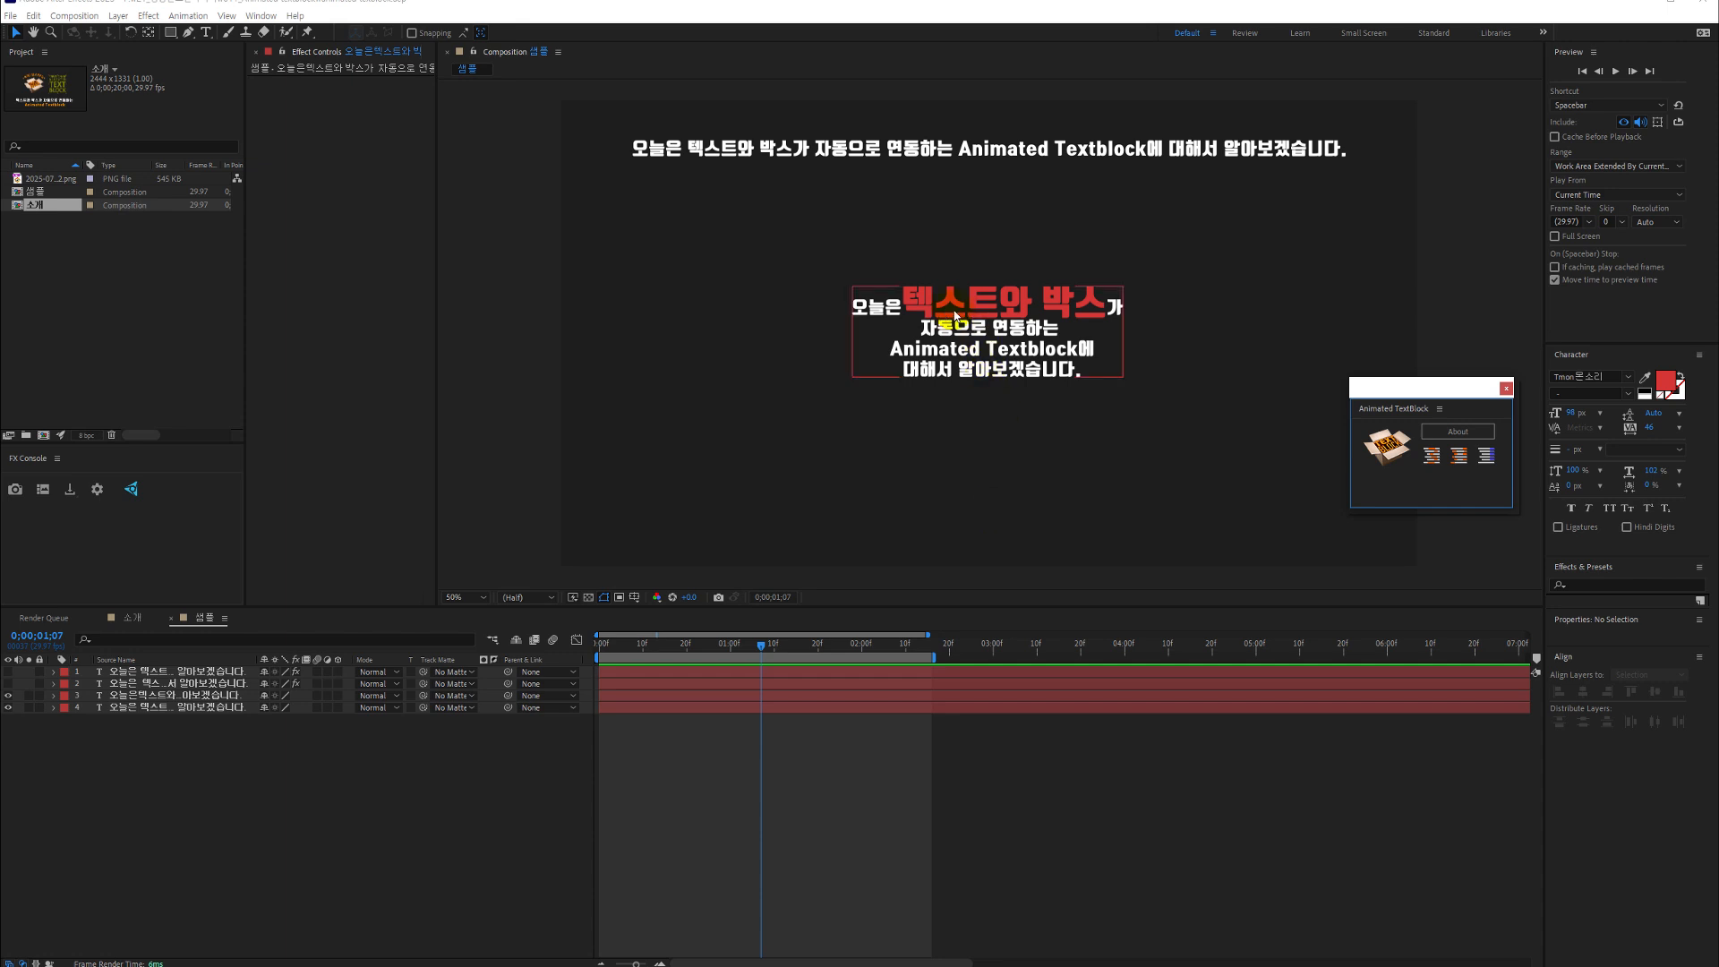
{"action": "left_click", "coordinate": [992, 308]}
{"action": "double_click", "coordinate": [994, 303]}
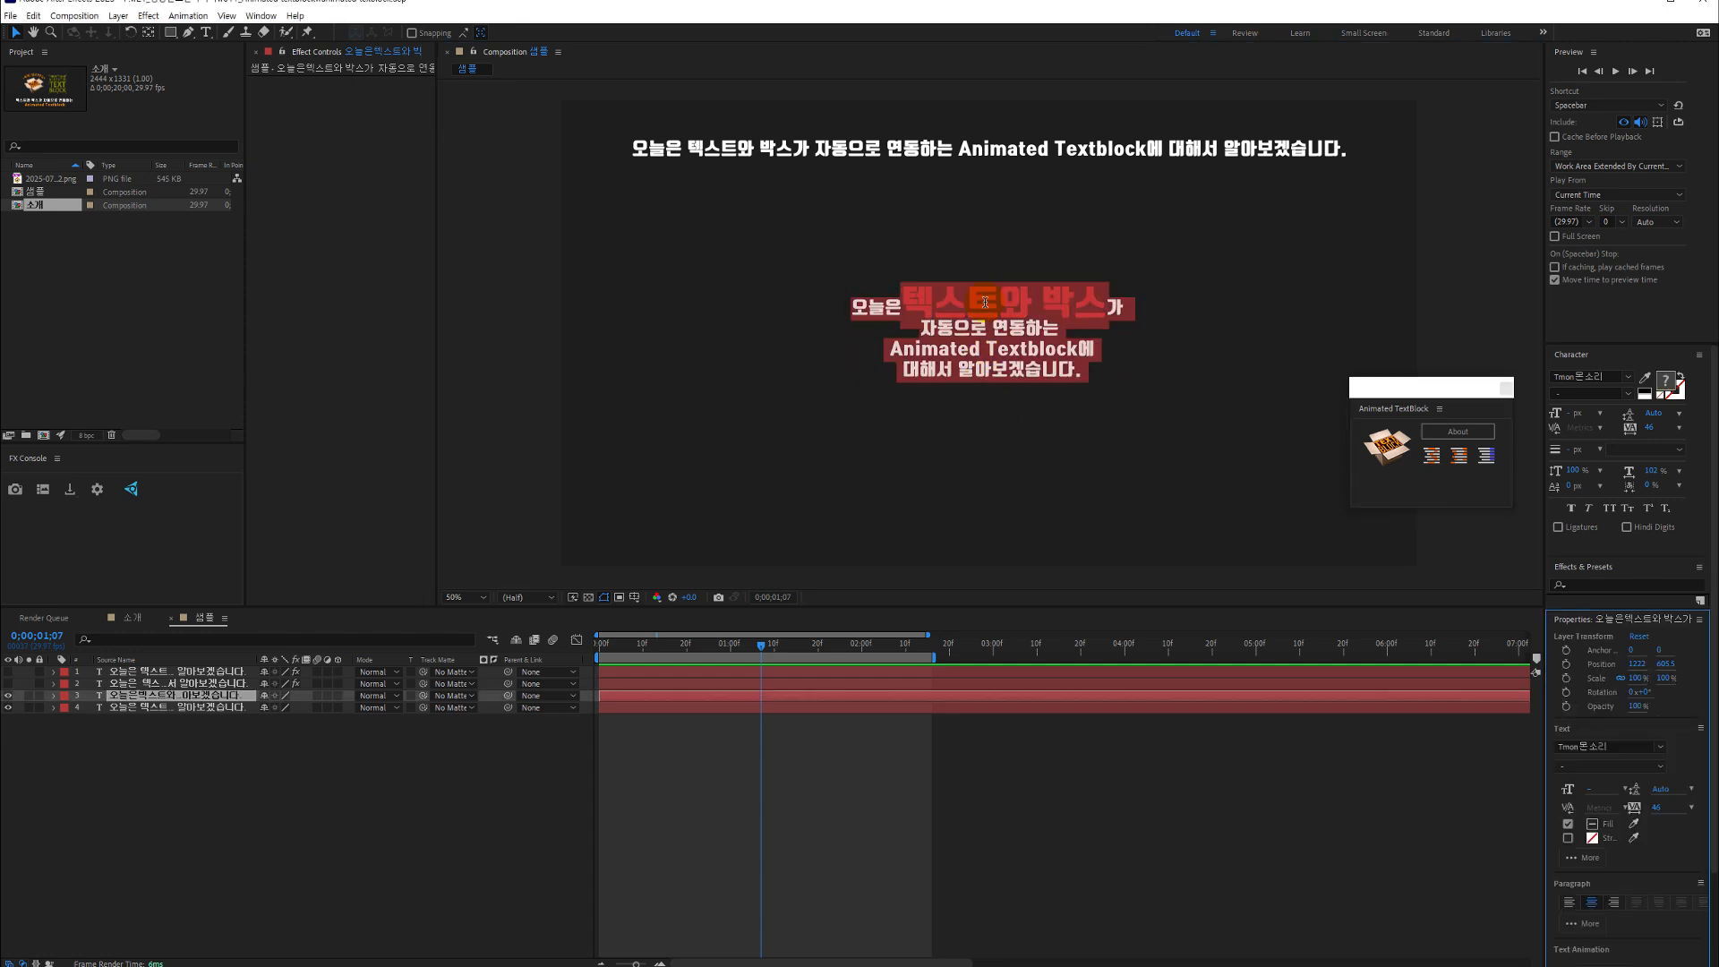
{"action": "left_click", "coordinate": [1021, 300]}
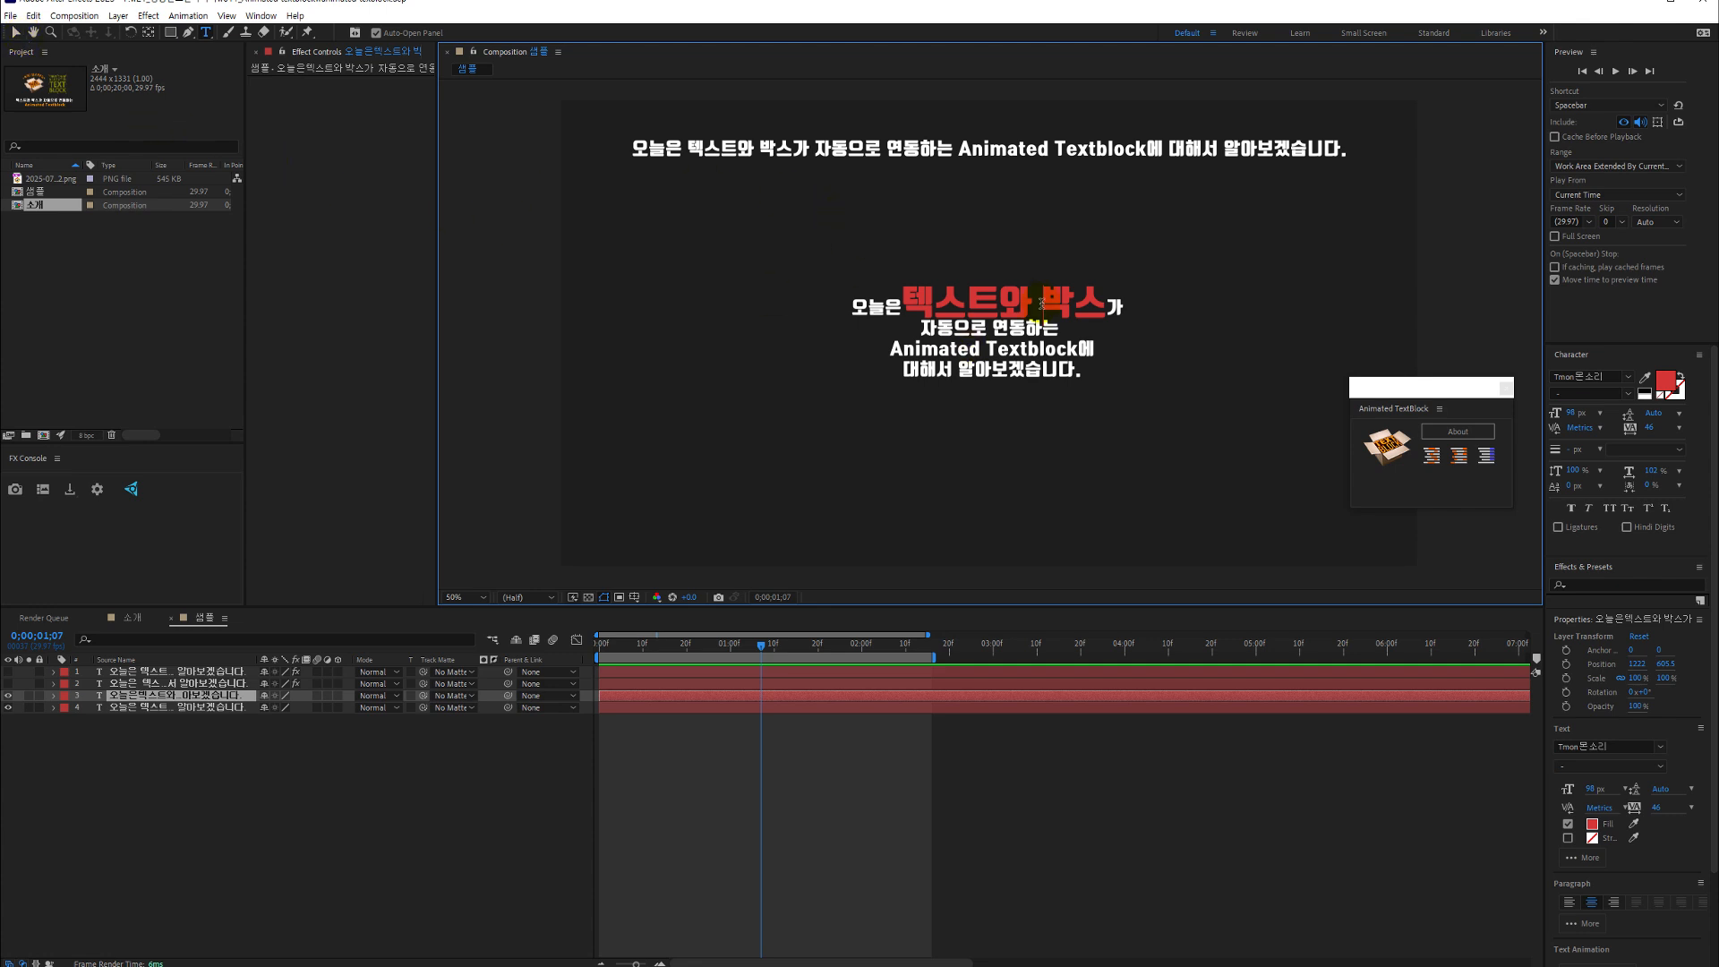
Leave text editing and reapply Make Animated TextBlock to the layer with the red first-line words
{"action": "left_click", "coordinate": [172, 698]}
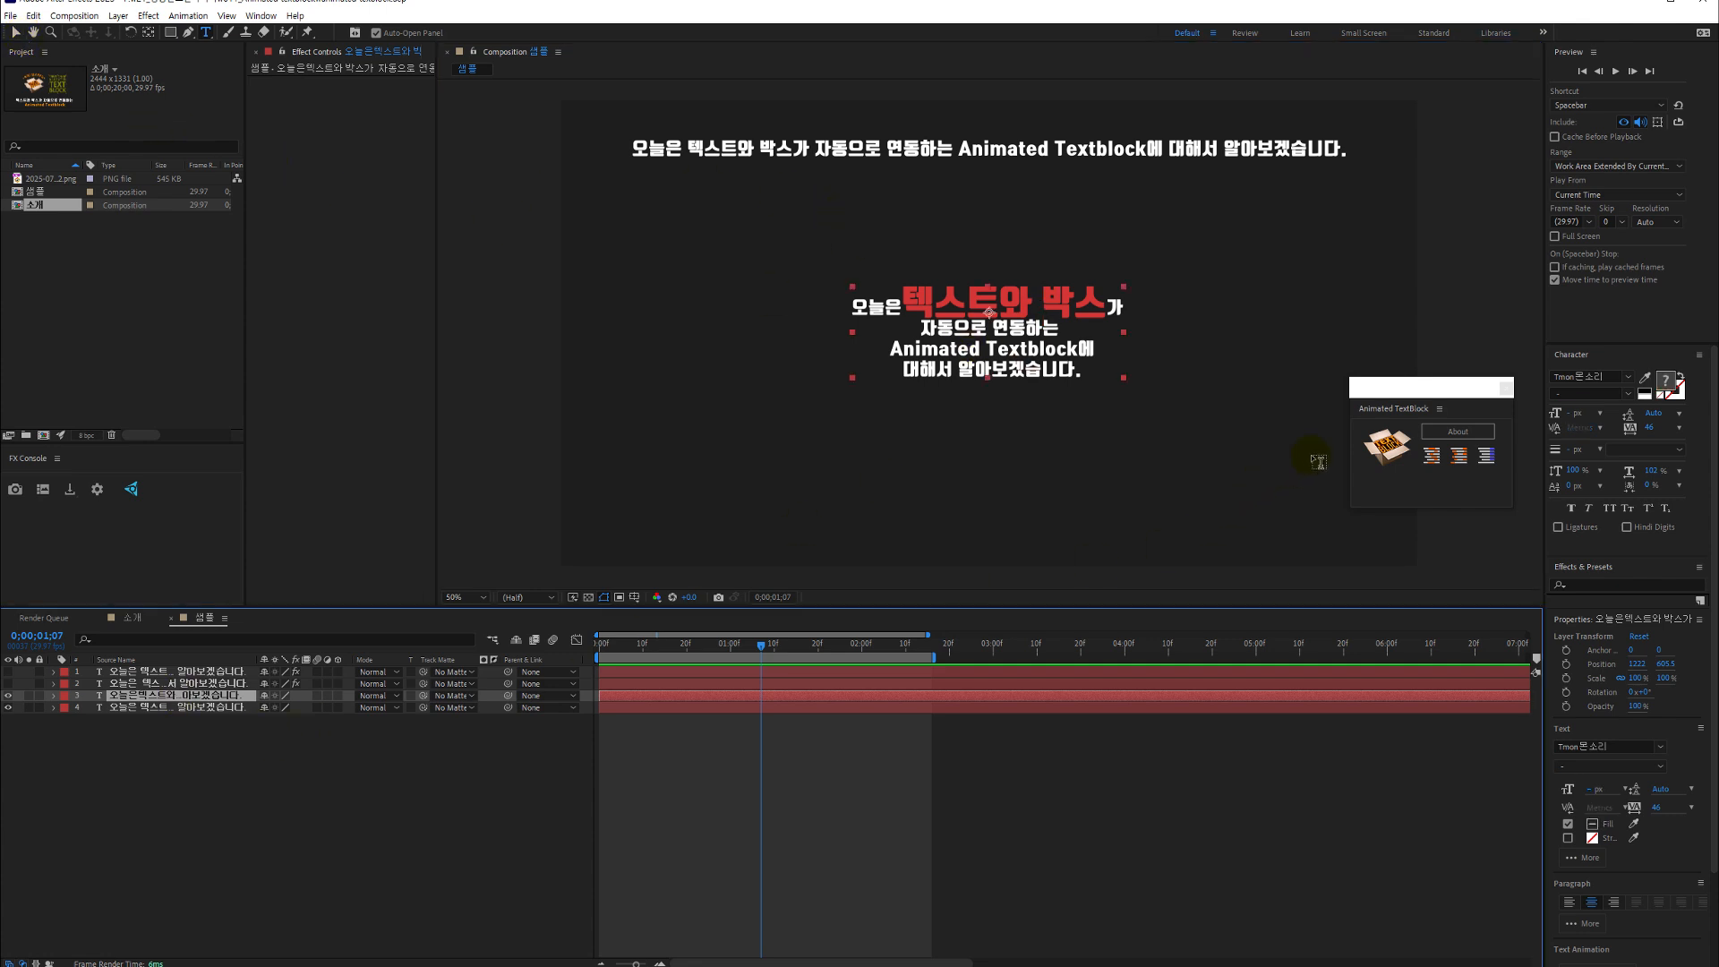
{"action": "left_click", "coordinate": [1379, 447]}
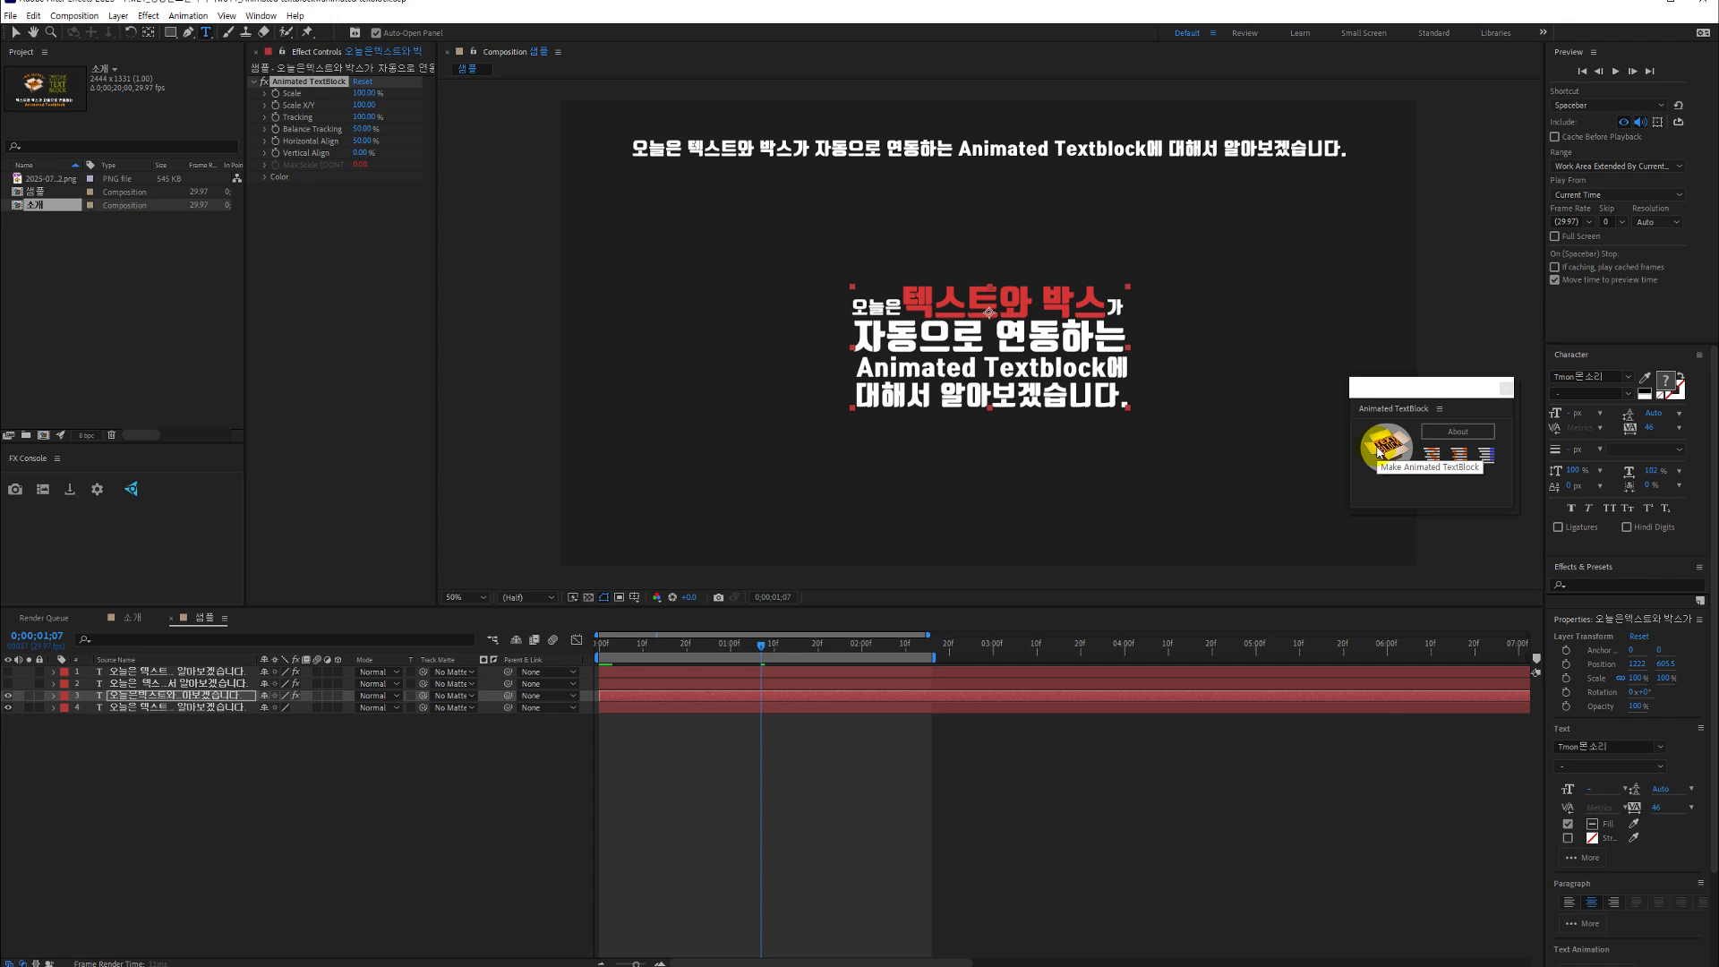
{"action": "key", "text": "v"}
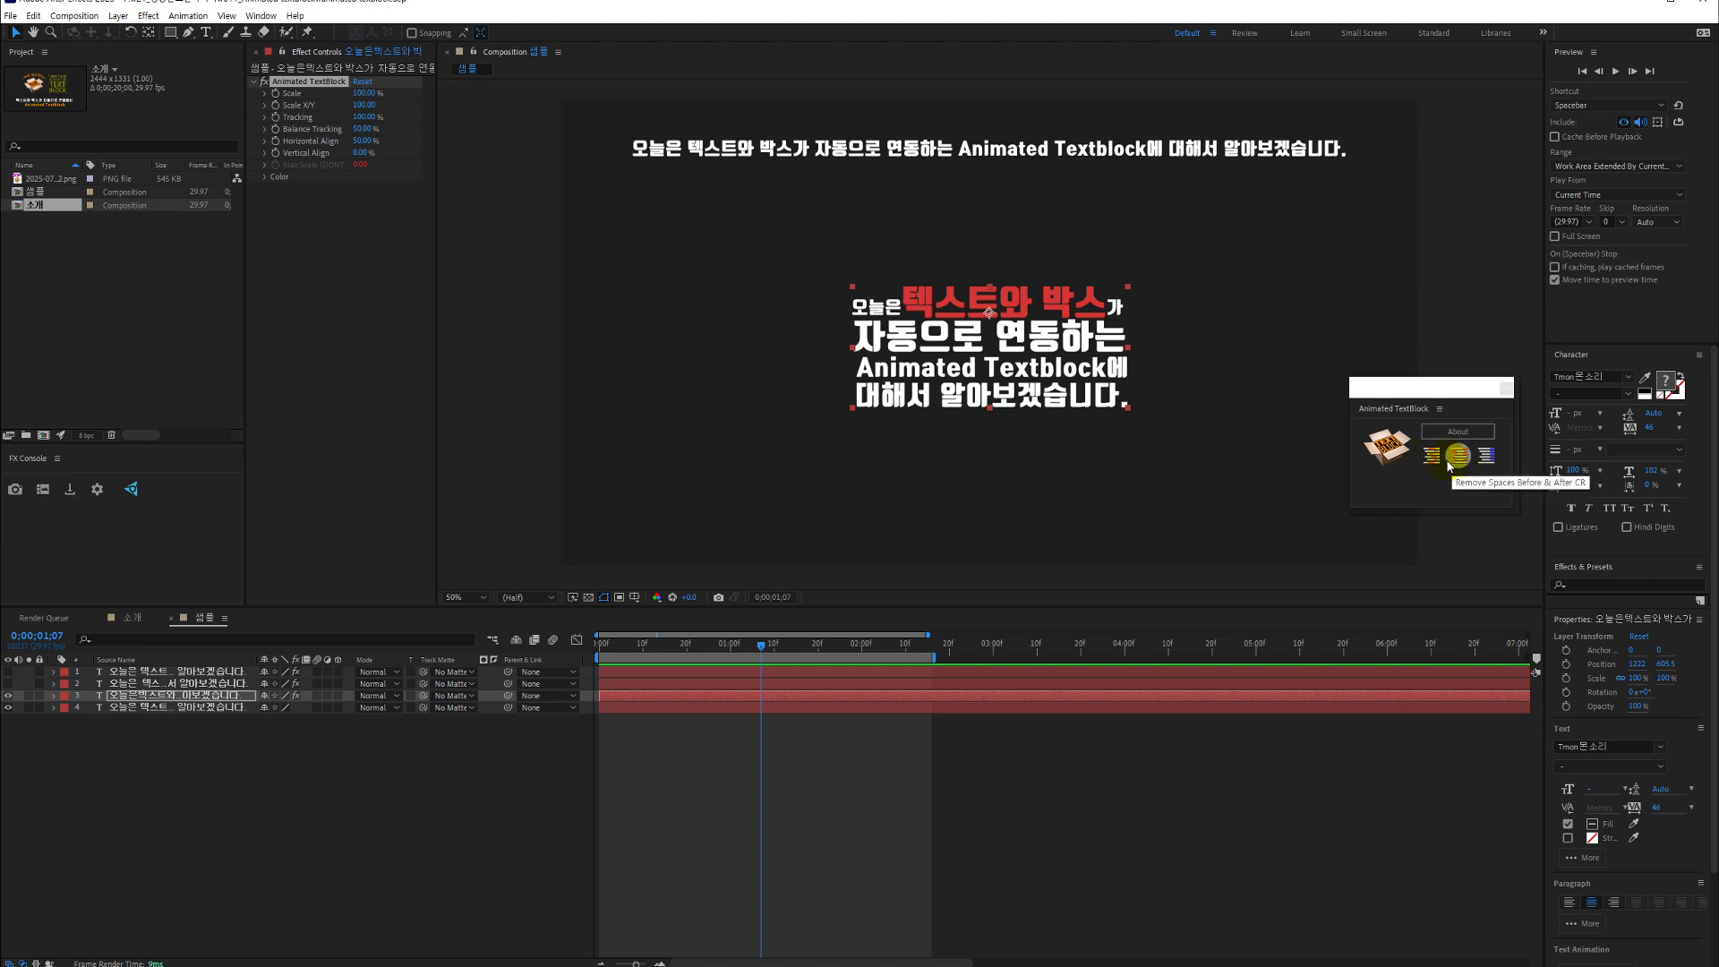
Insert several extra spaces between 텍스트와 and 박스 in the text block's first line and finish editing
{"action": "left_click", "coordinate": [1431, 459]}
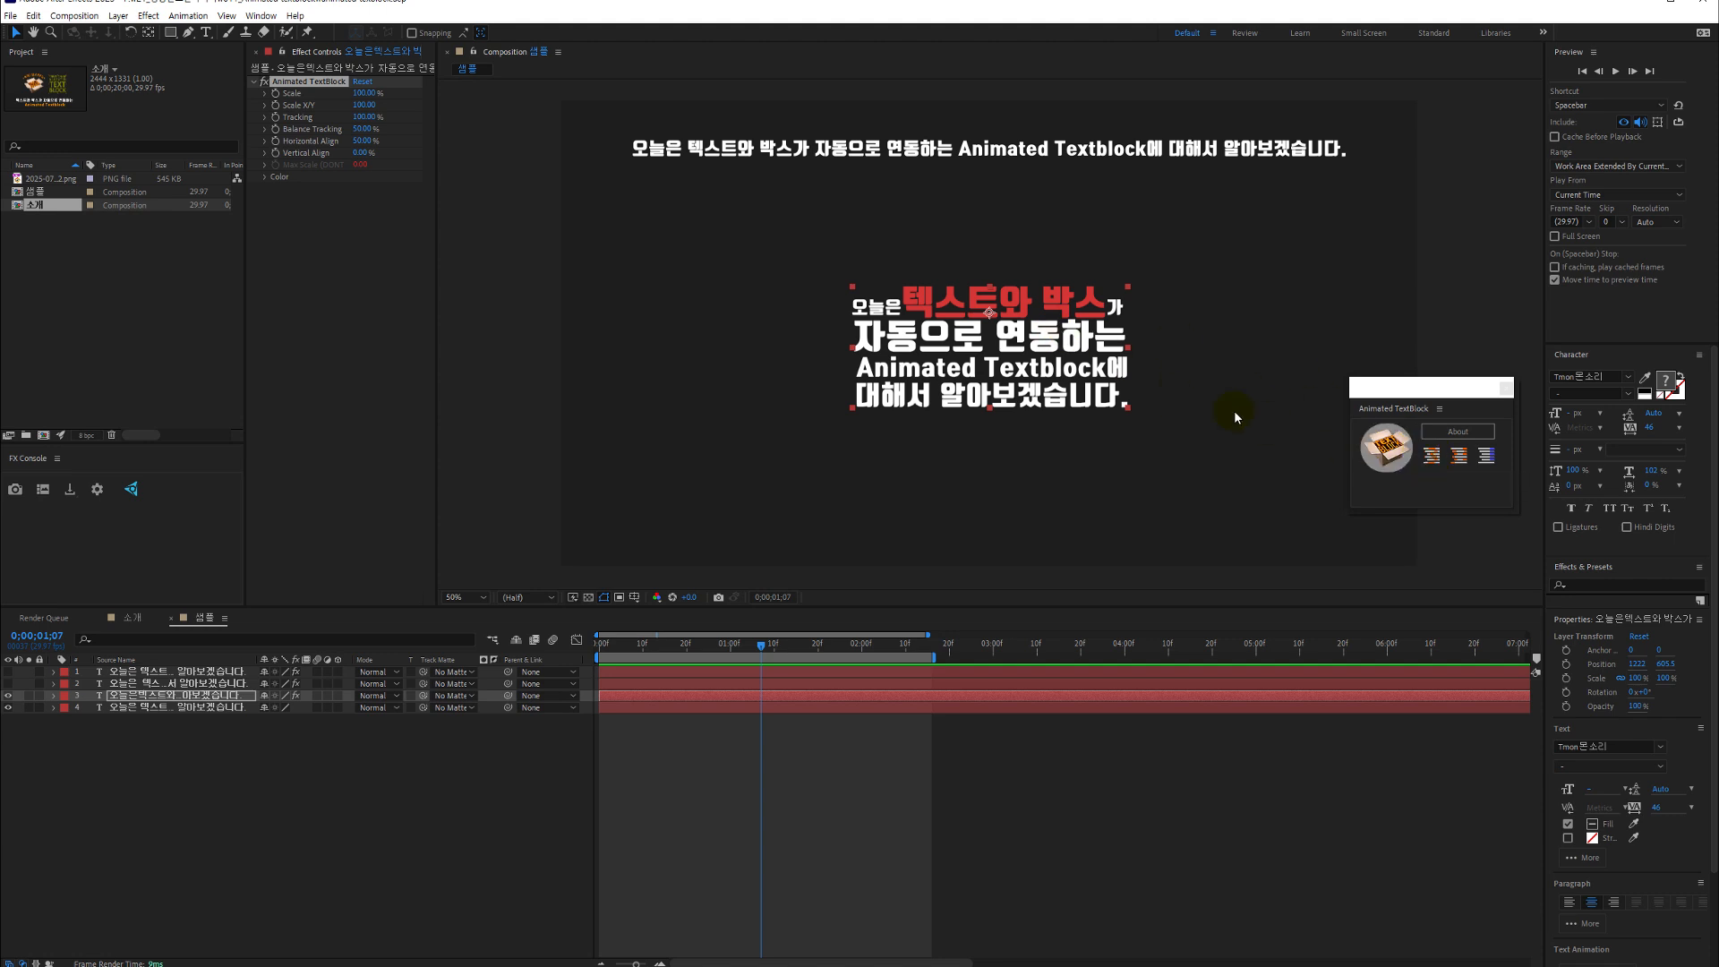
{"action": "double_click", "coordinate": [1032, 300]}
{"action": "left_click", "coordinate": [1031, 299]}
{"action": "left_click_drag", "start_coordinate": [1029, 333], "coordinate": [1057, 341]}
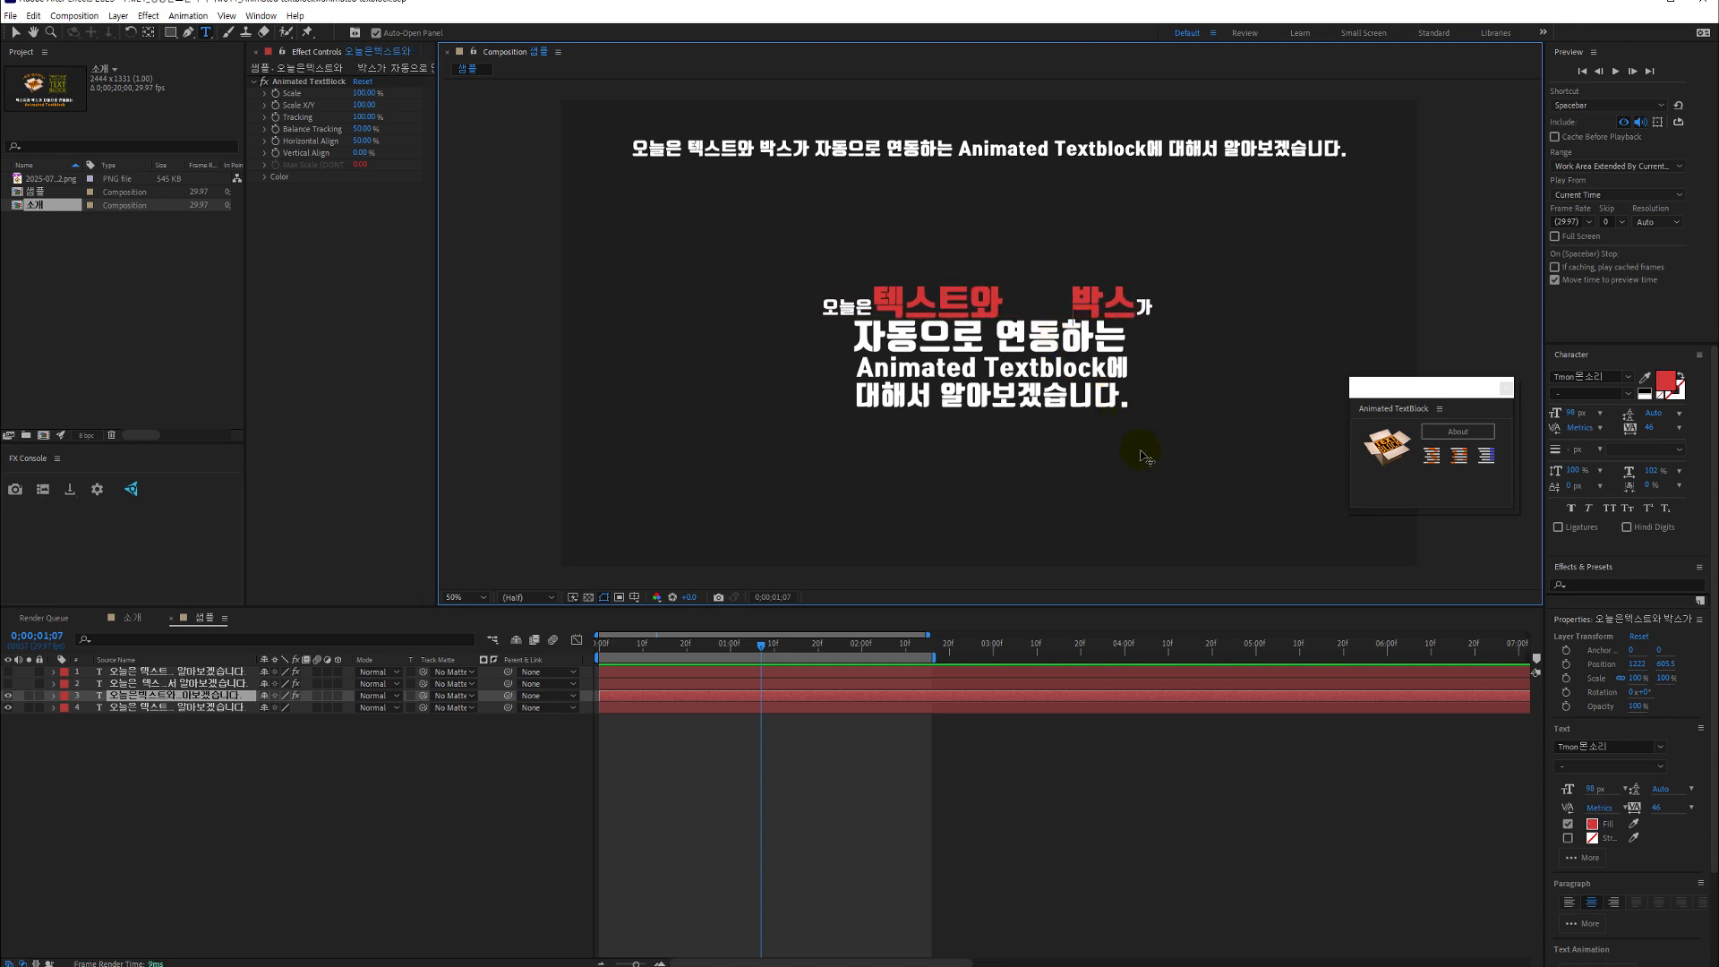
{"action": "left_click", "coordinate": [16, 32]}
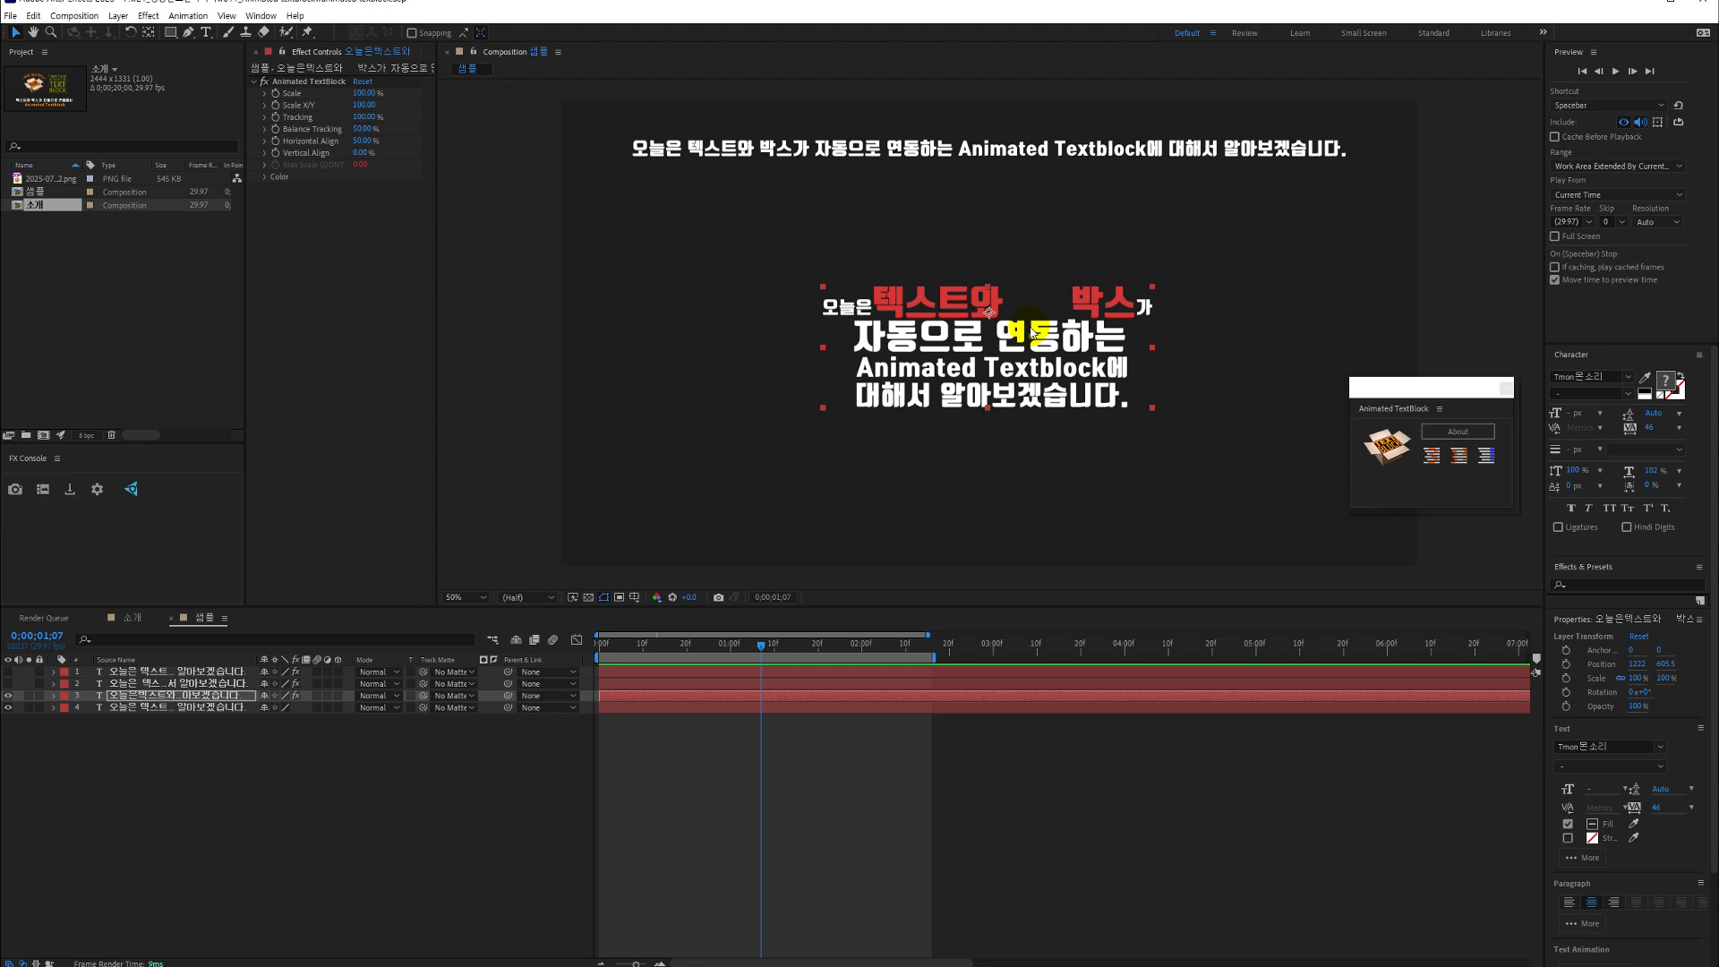
Remove the extra spaces between the first line's words with the Animated TextBlock script, accepting that the formatting is deleted
{"action": "left_click", "coordinate": [1432, 455]}
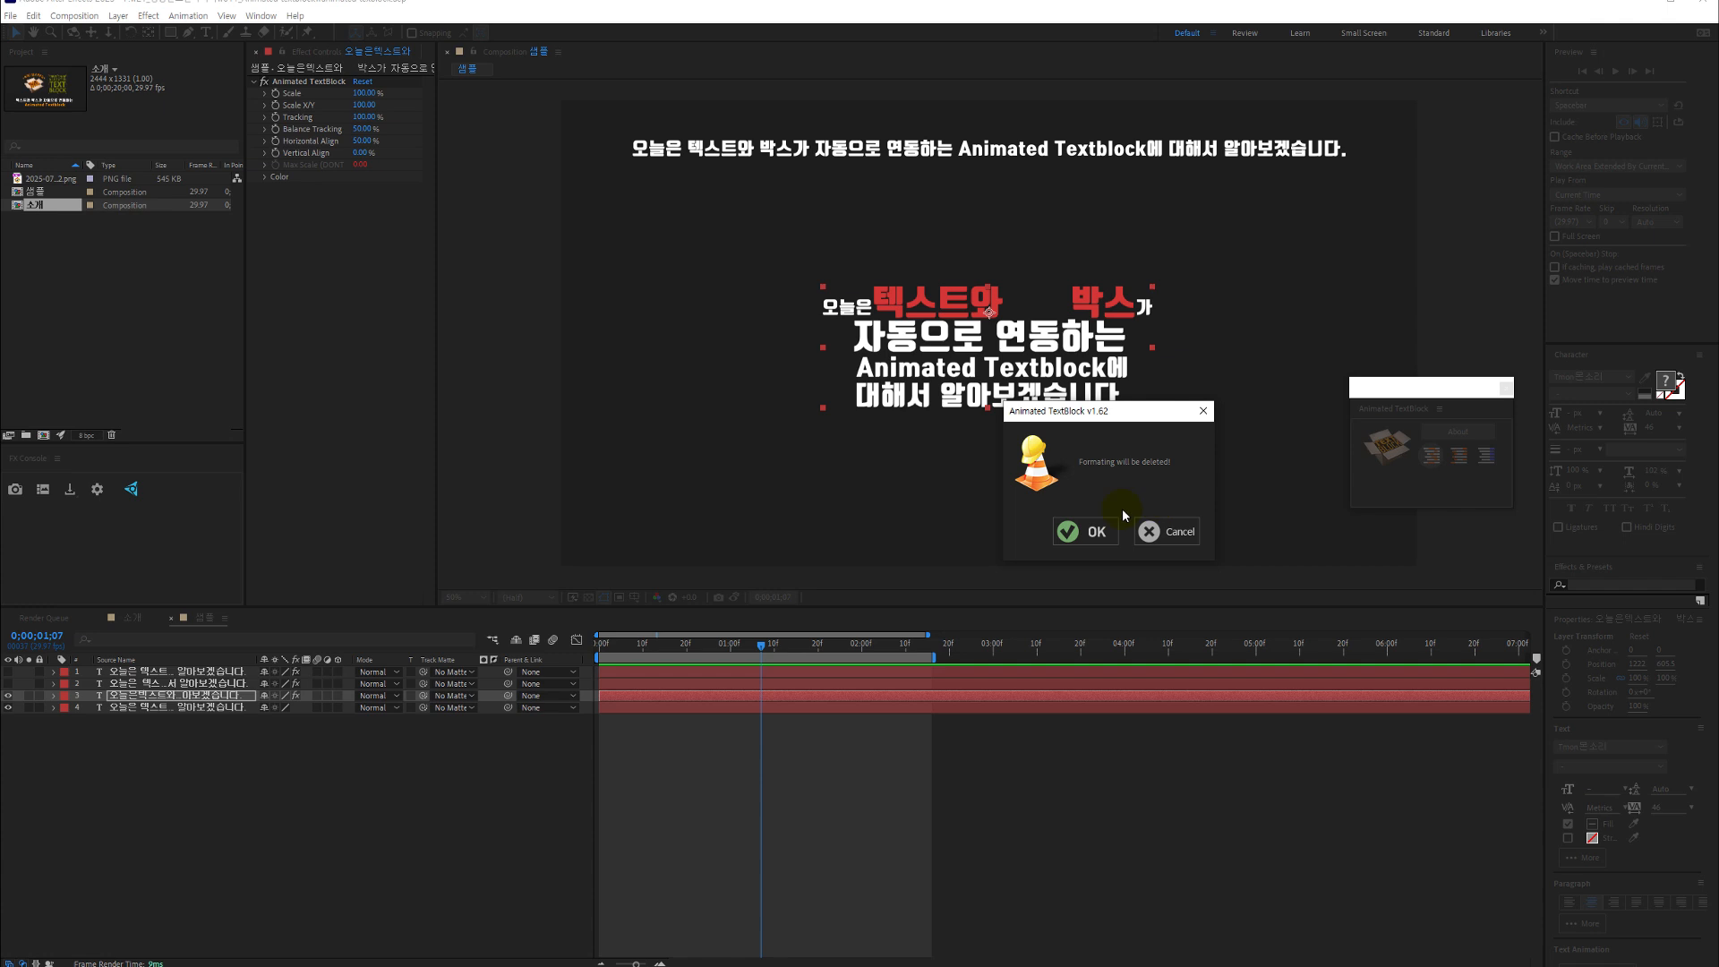
{"action": "left_click", "coordinate": [1086, 533]}
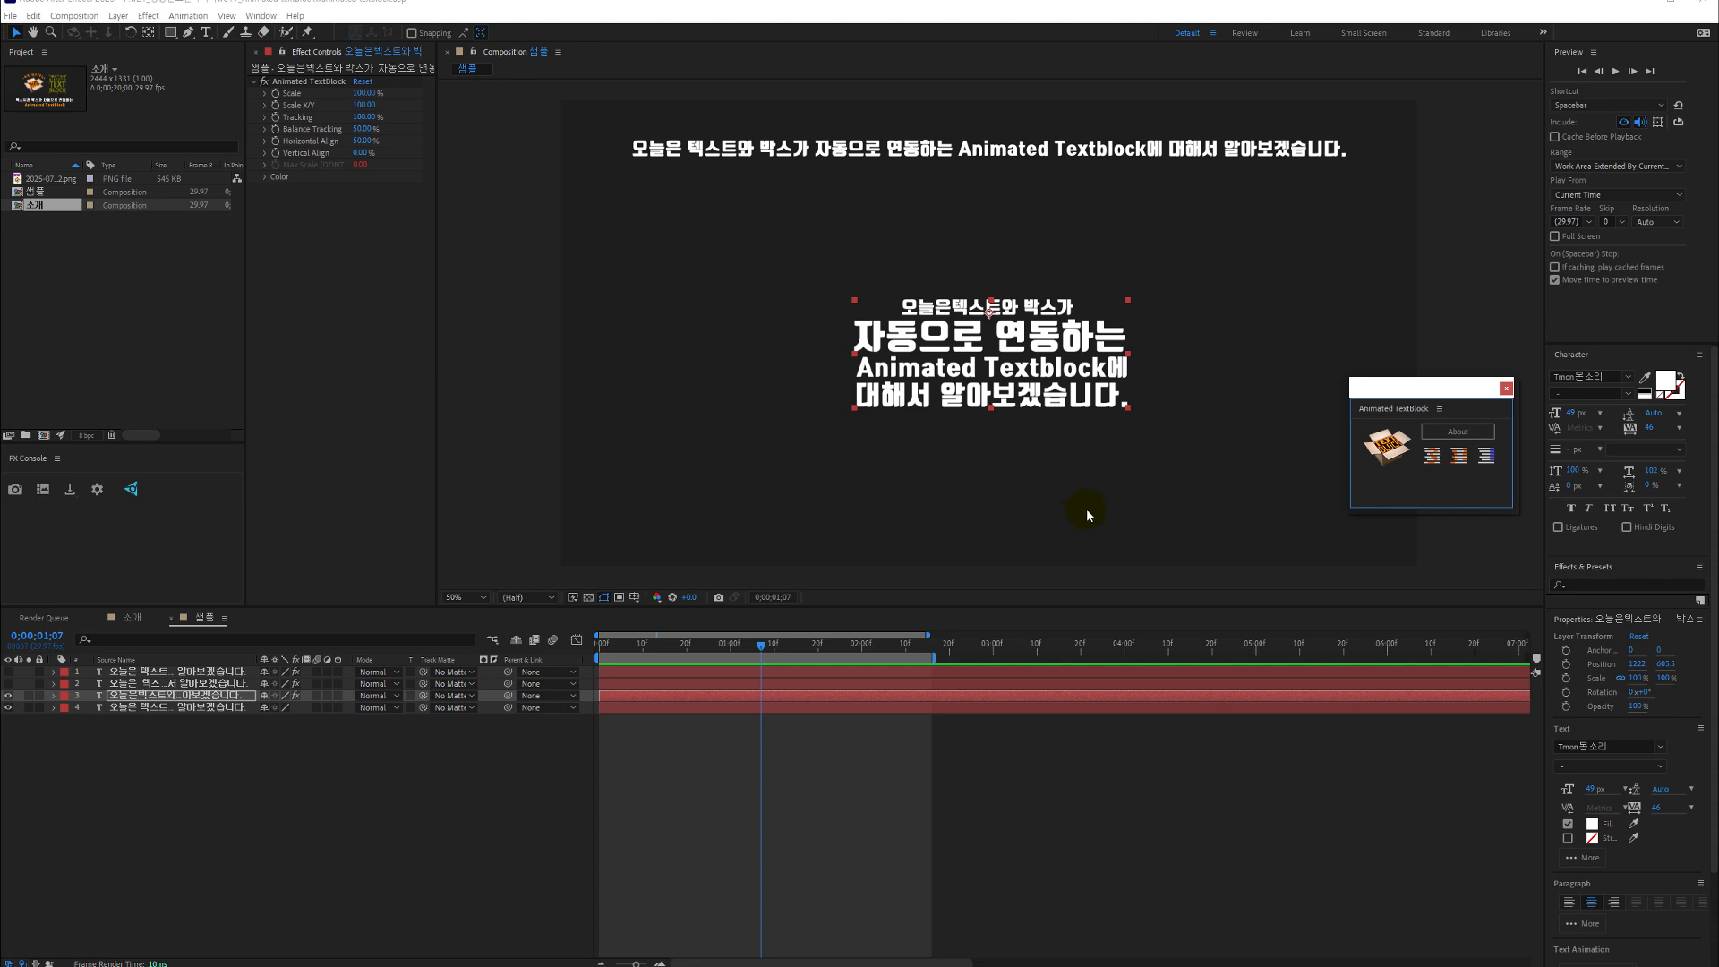
{"action": "left_click", "coordinate": [1031, 327]}
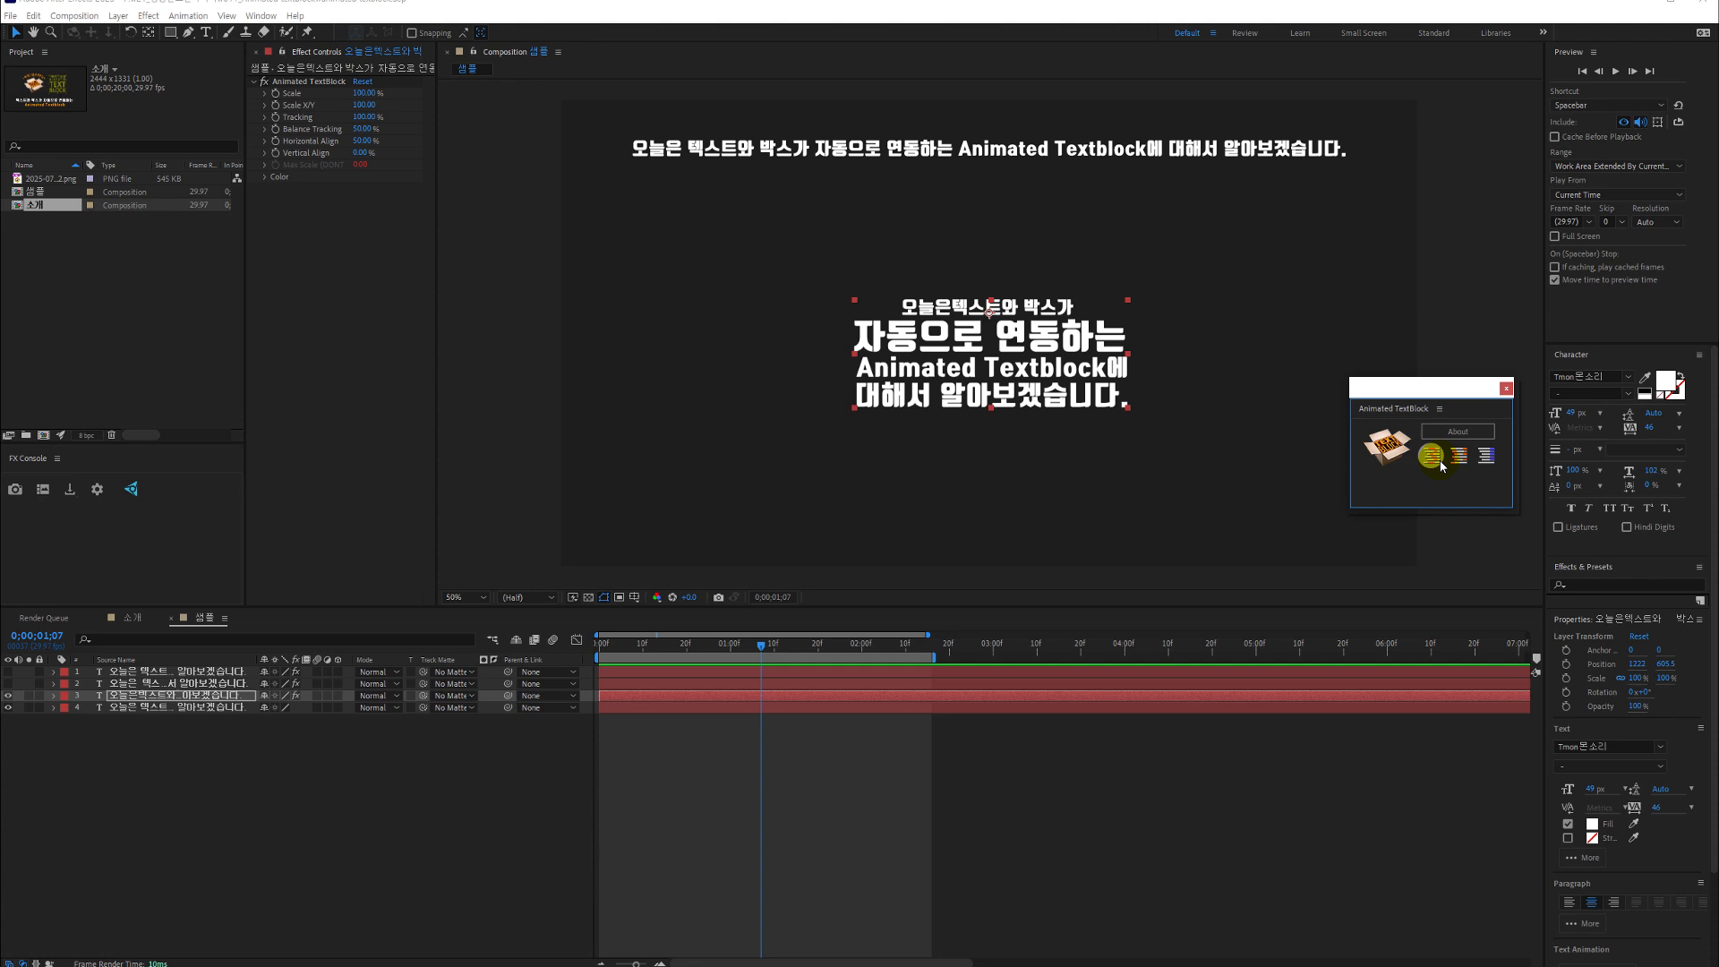
{"action": "double_click", "coordinate": [1000, 308]}
{"action": "left_click", "coordinate": [986, 309]}
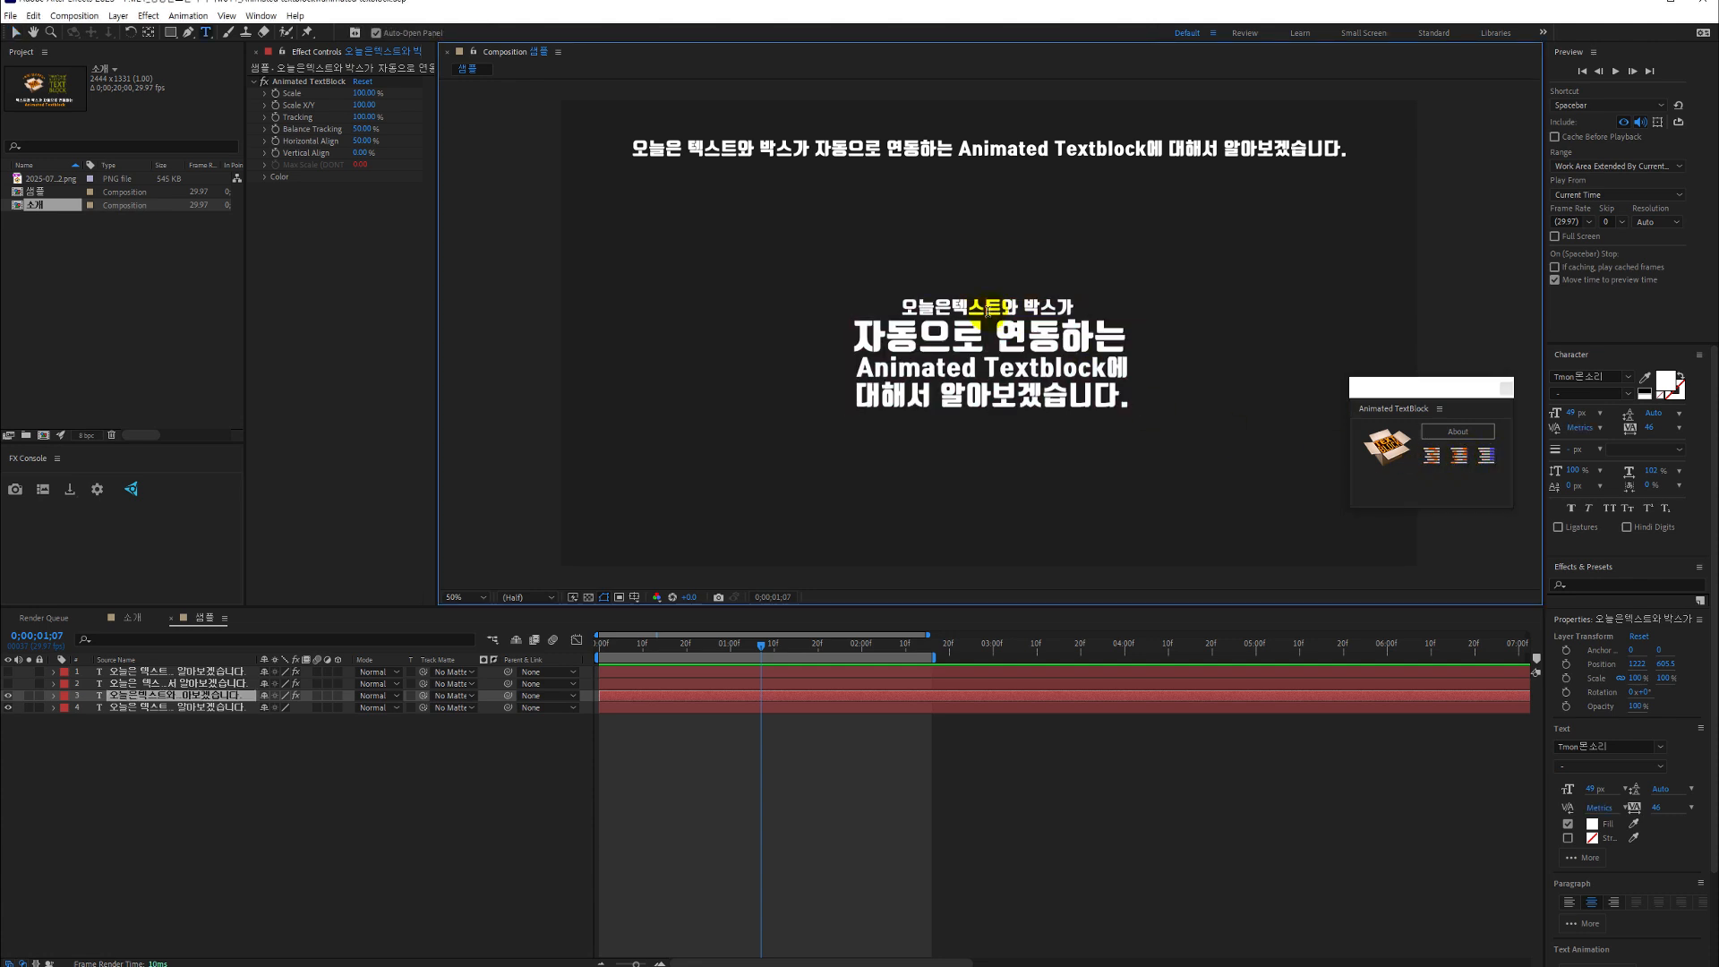
{"action": "left_click_drag", "start_coordinate": [959, 305], "coordinate": [1056, 334]}
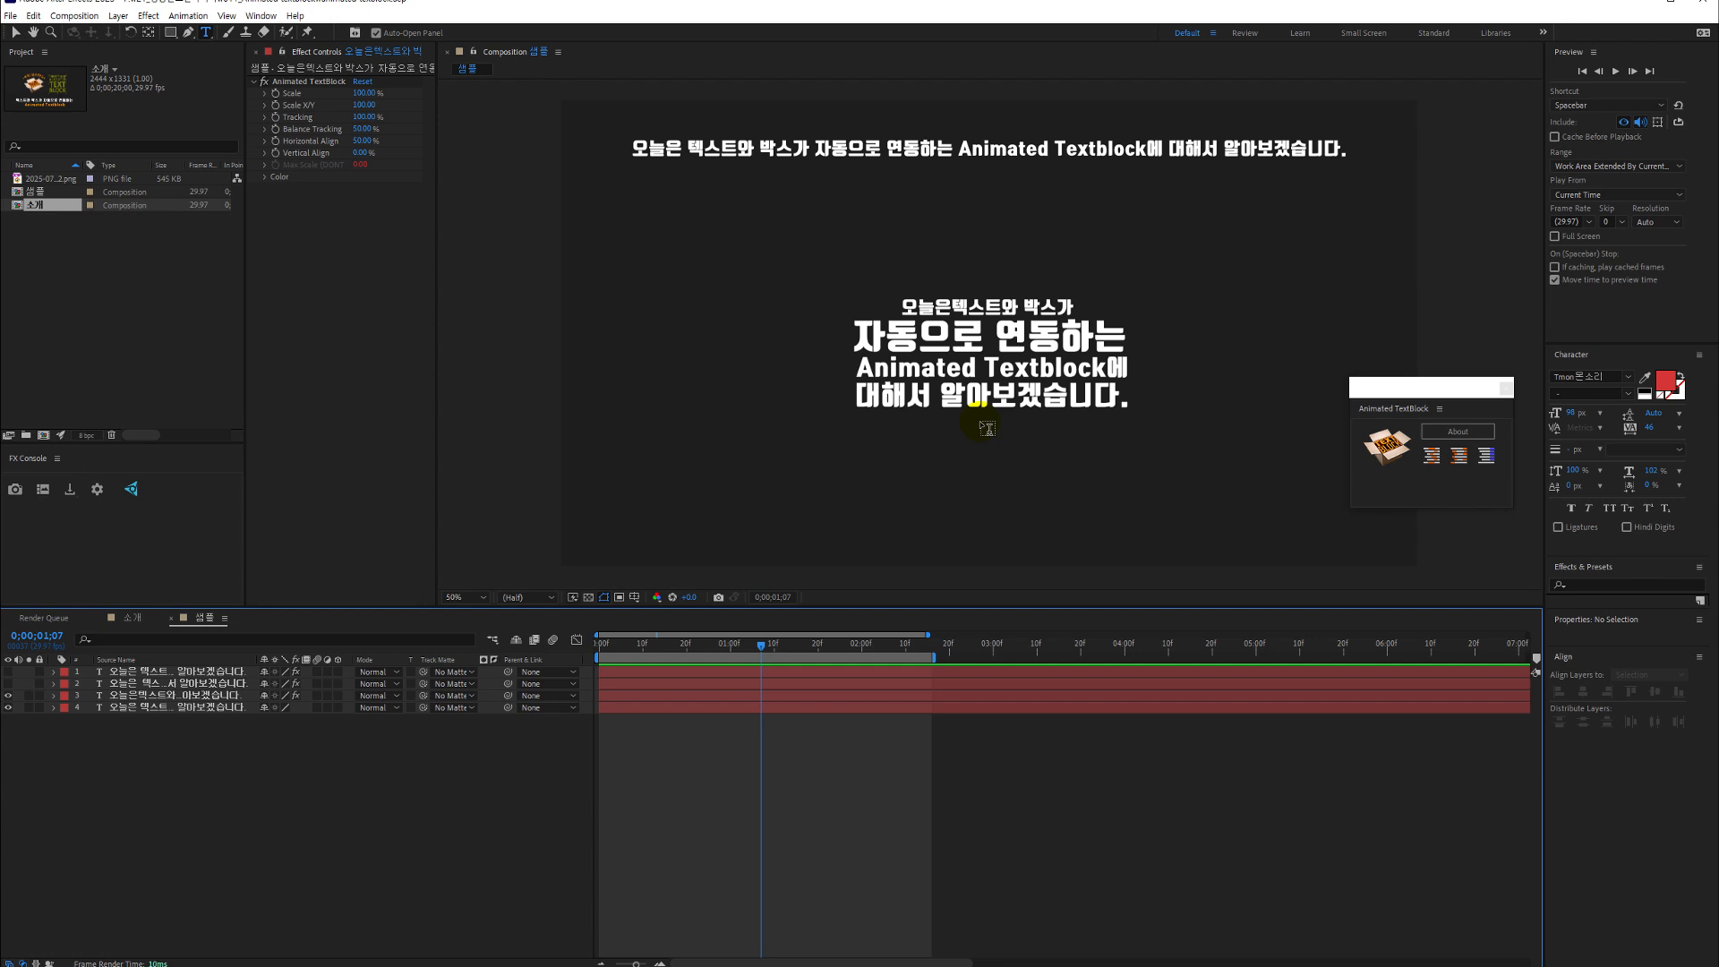
Add extra spaces after 자동으로 연동하는 and before Animated Textblock에 in the text block, and finish editing
{"action": "left_click", "coordinate": [1029, 333]}
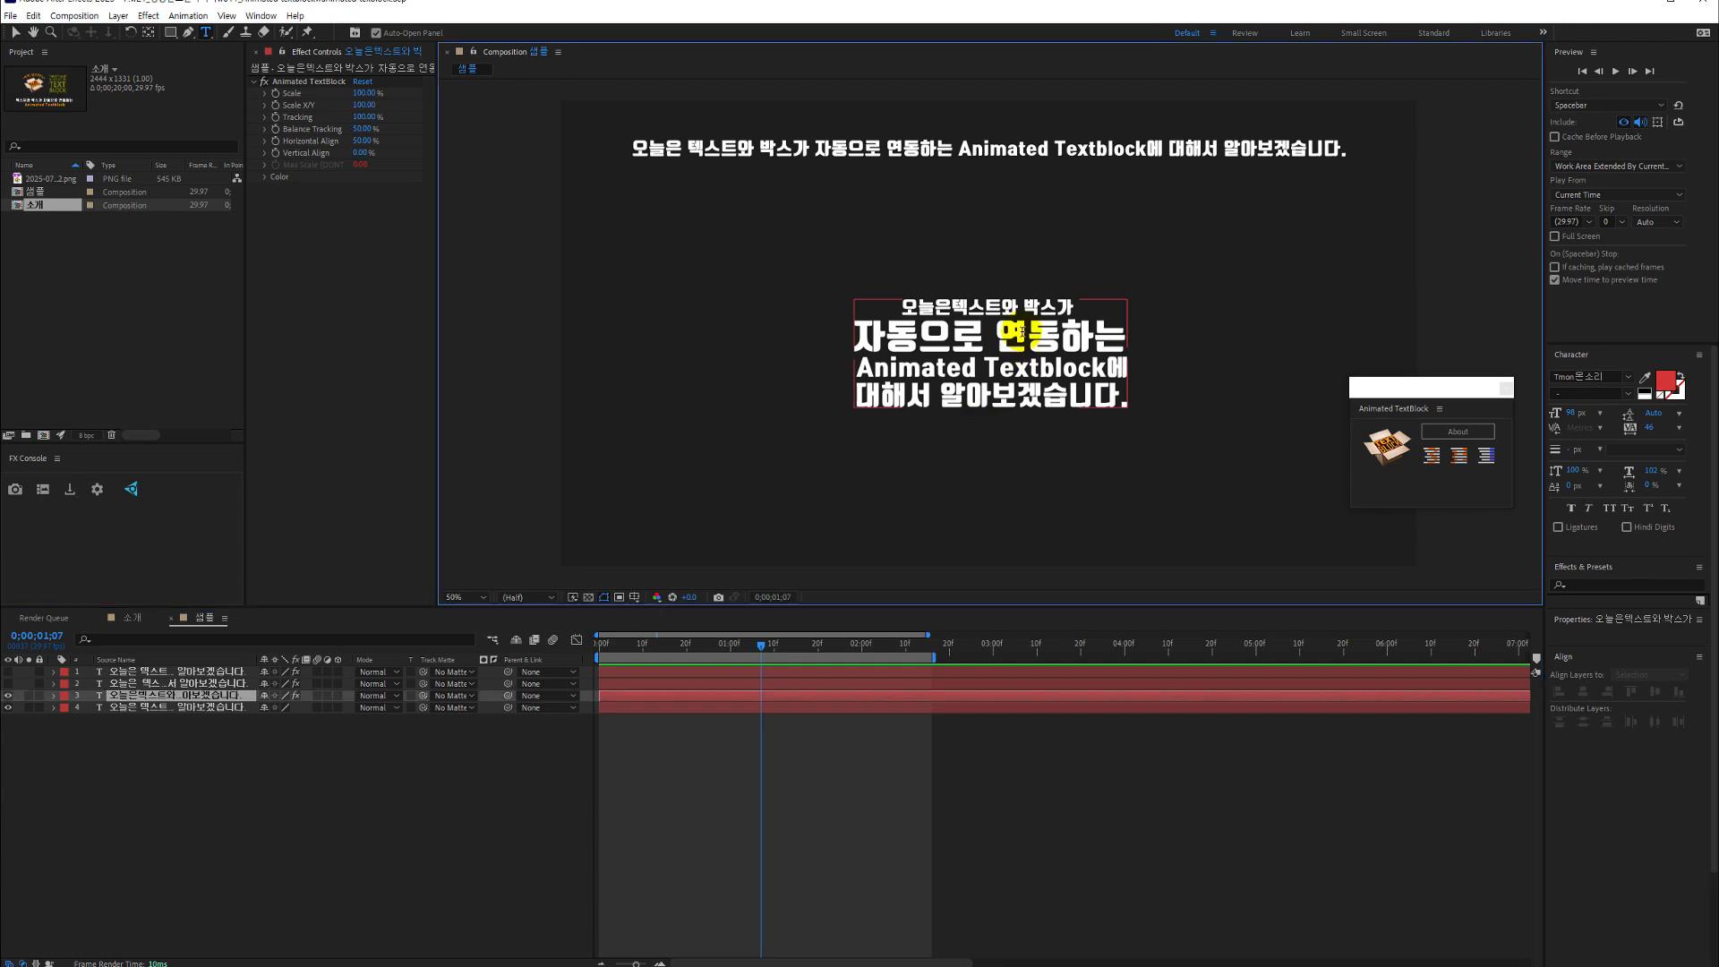
{"action": "left_click", "coordinate": [1452, 464]}
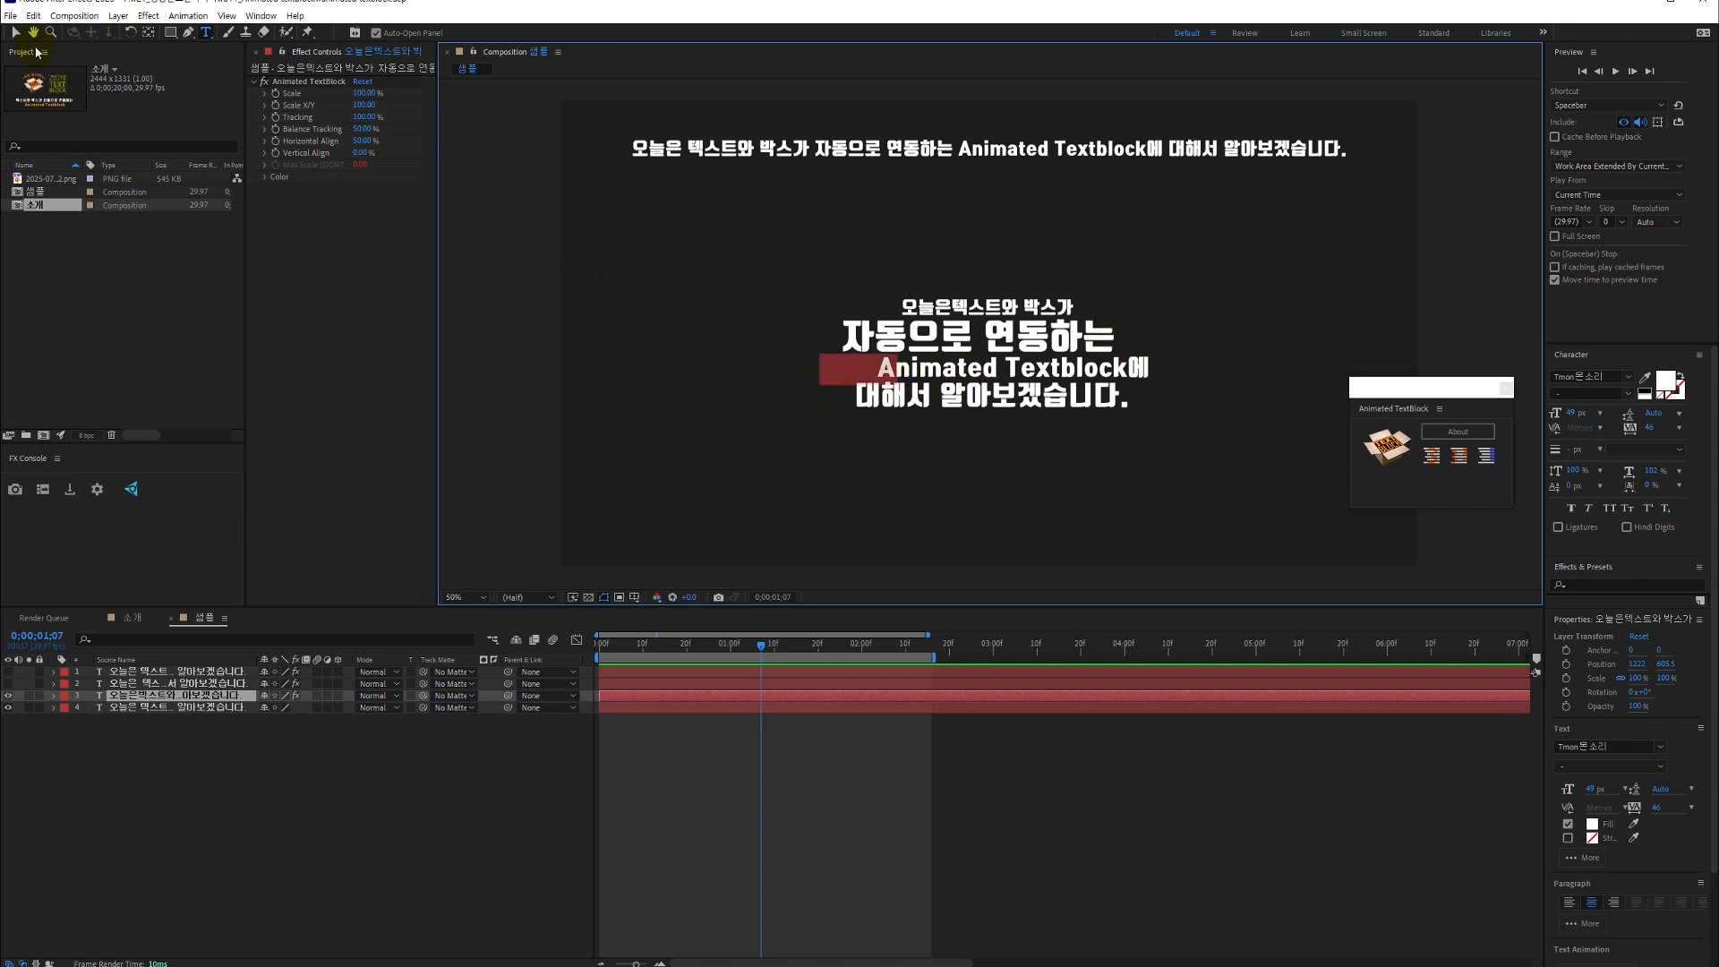
{"action": "left_click", "coordinate": [15, 31]}
Apply Remove Spaces Before & After CR to the text block, accepting that the formatting is deleted
{"action": "left_click", "coordinate": [1449, 454]}
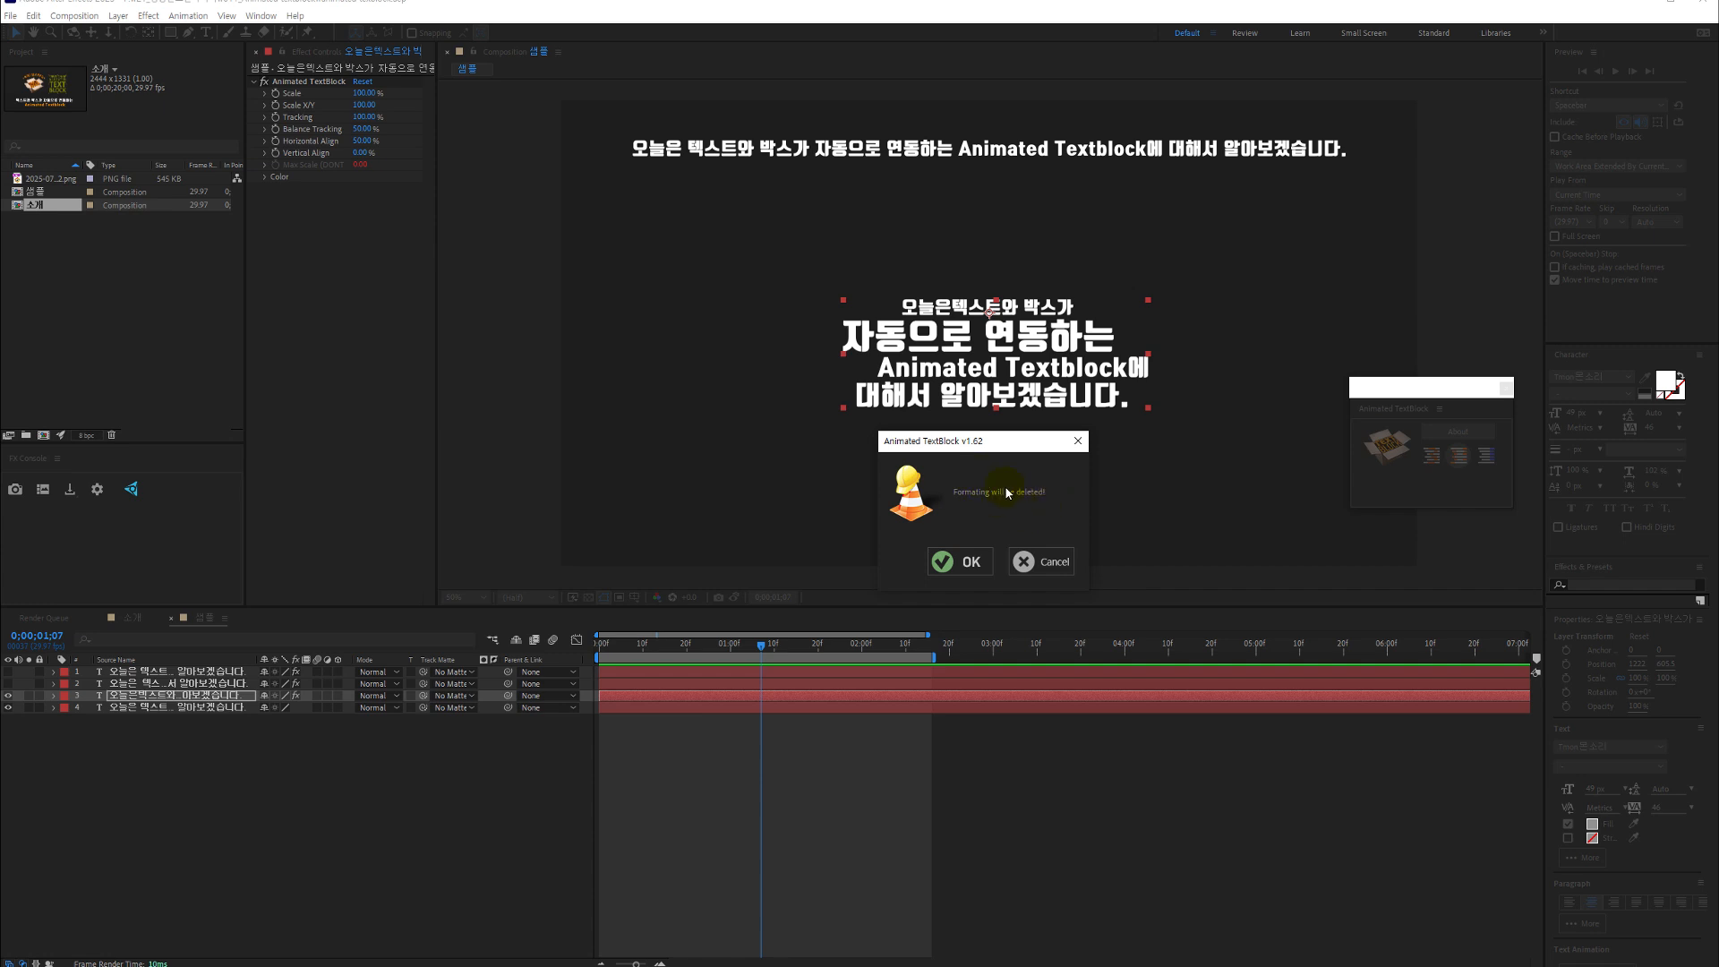
{"action": "left_click", "coordinate": [960, 561]}
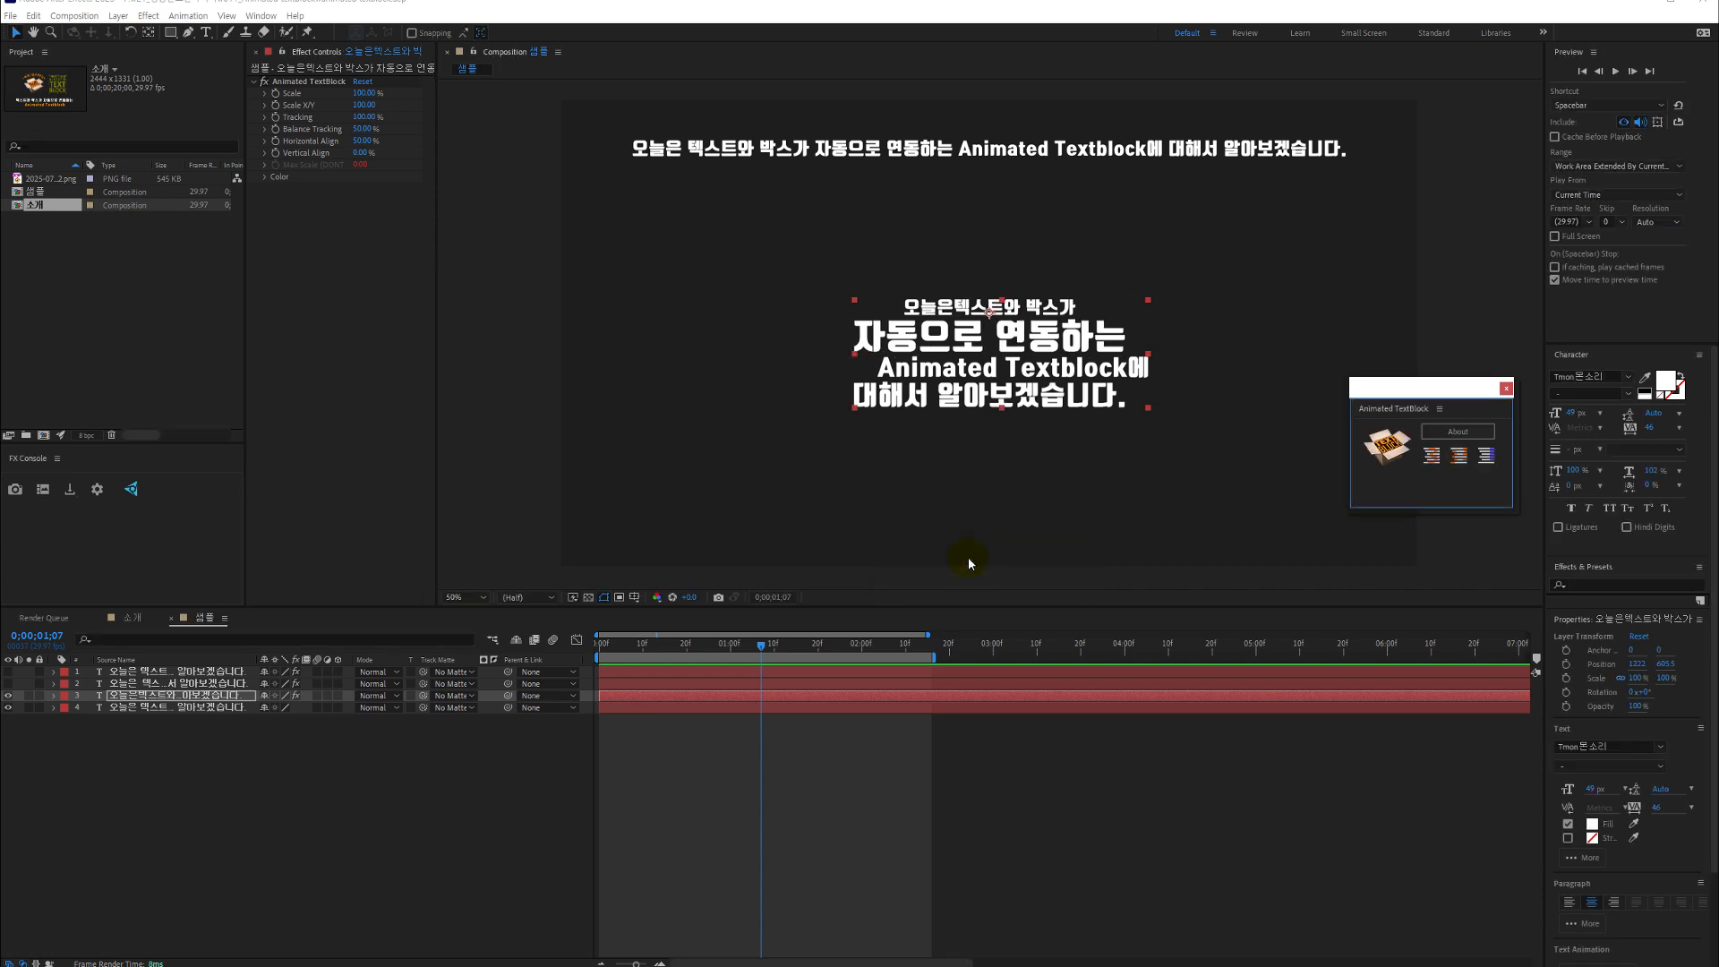
{"action": "left_click", "coordinate": [1044, 335]}
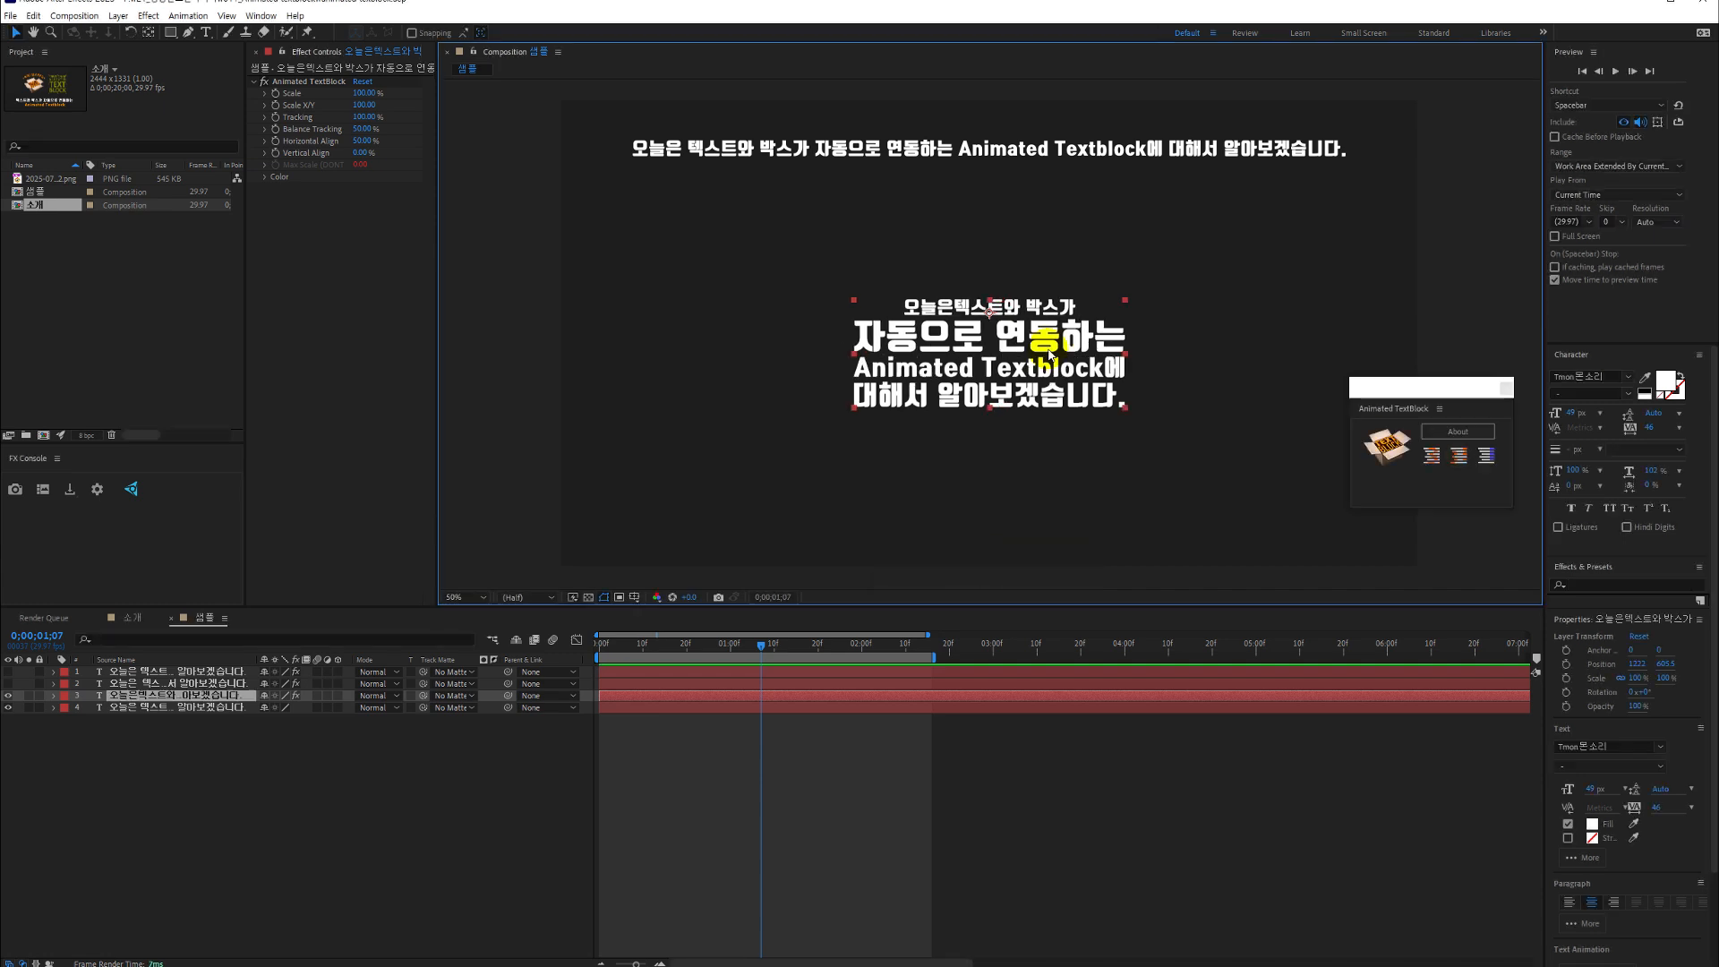
{"action": "double_click", "coordinate": [1120, 341]}
{"action": "left_click", "coordinate": [898, 358]}
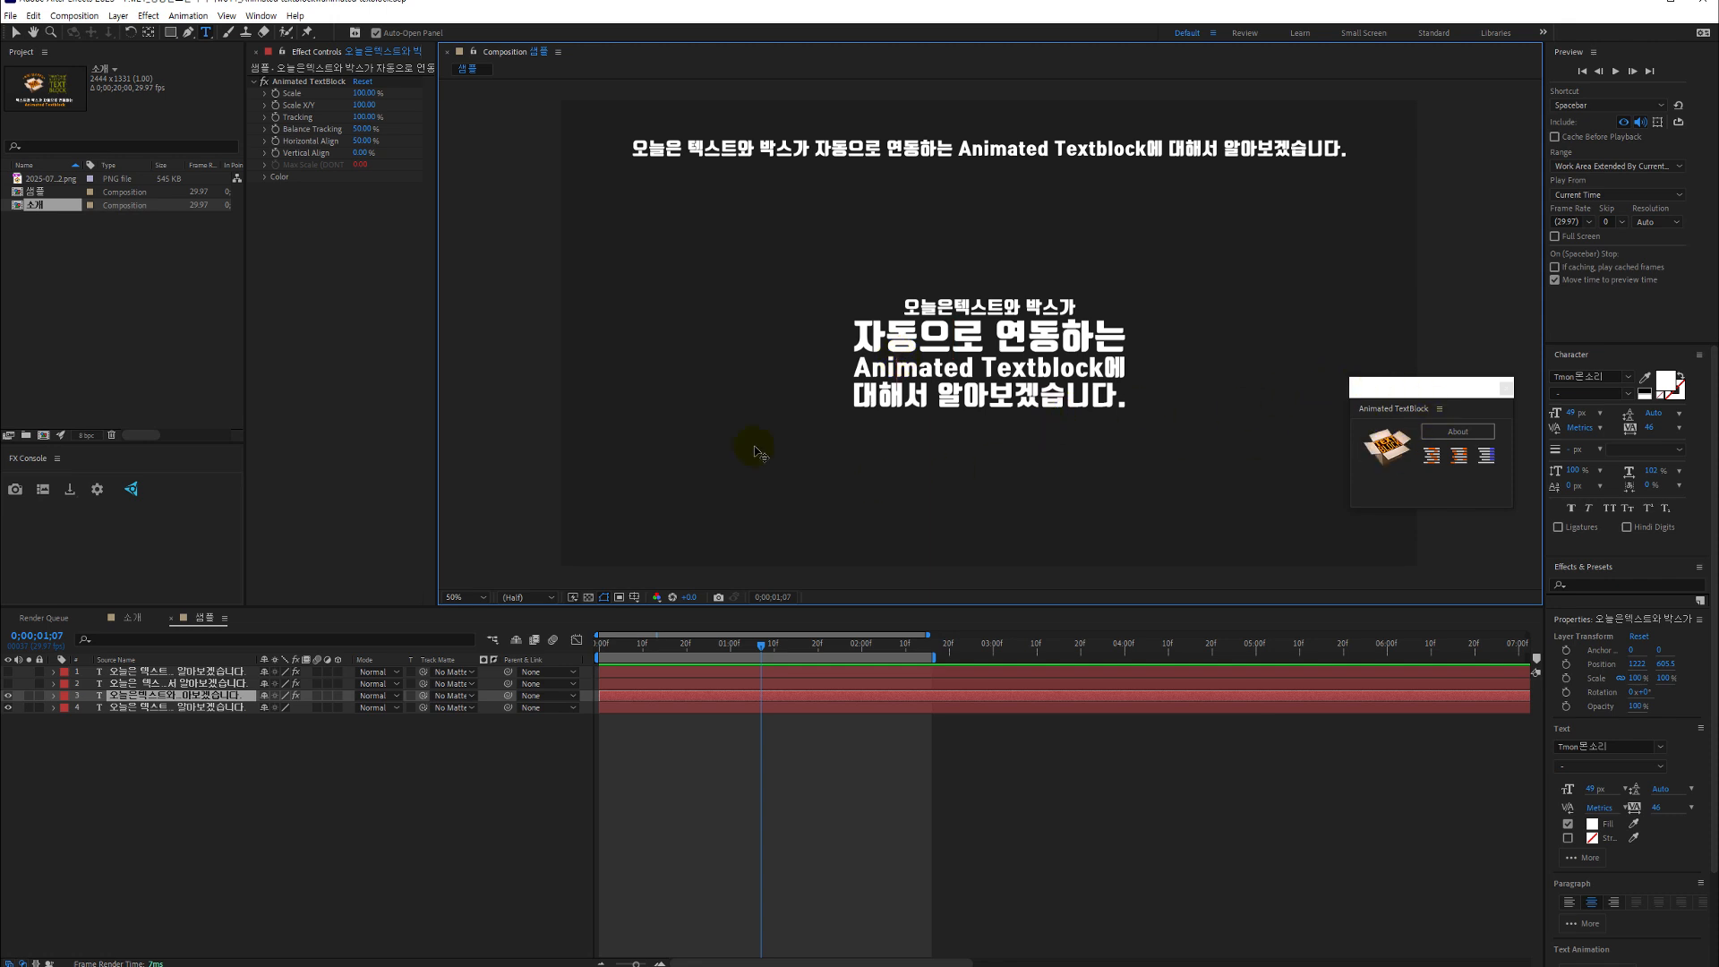
{"action": "left_click", "coordinate": [936, 770]}
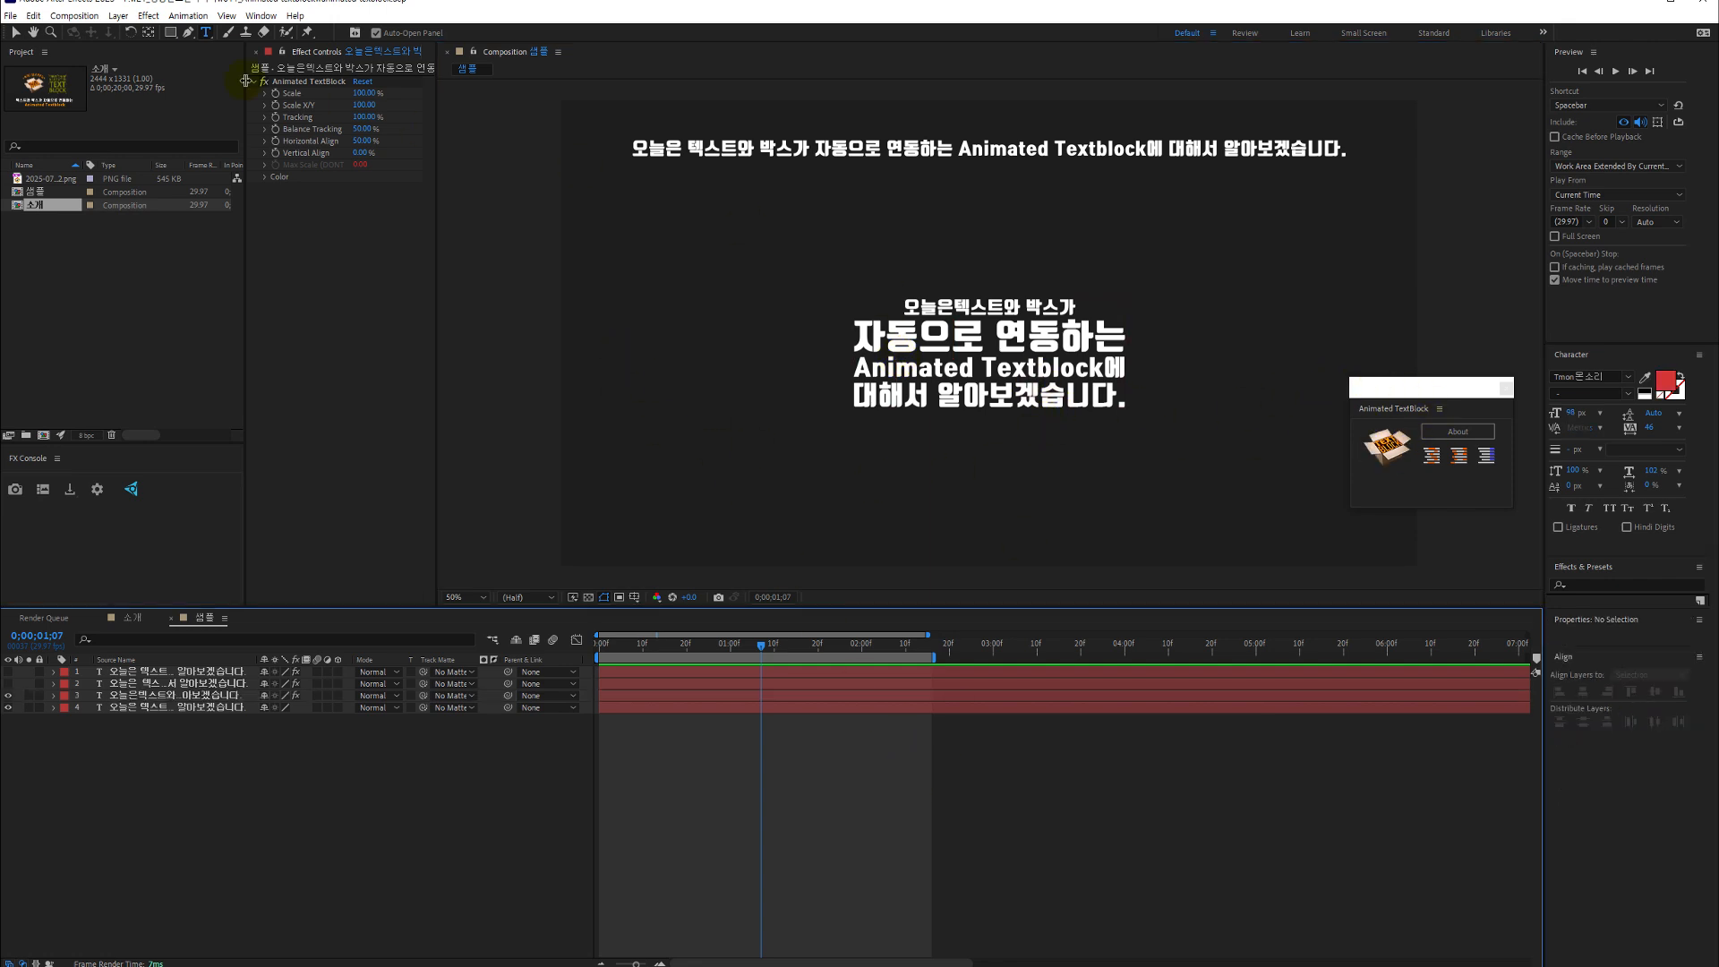
{"action": "left_click", "coordinate": [15, 32]}
{"action": "left_click", "coordinate": [1034, 333]}
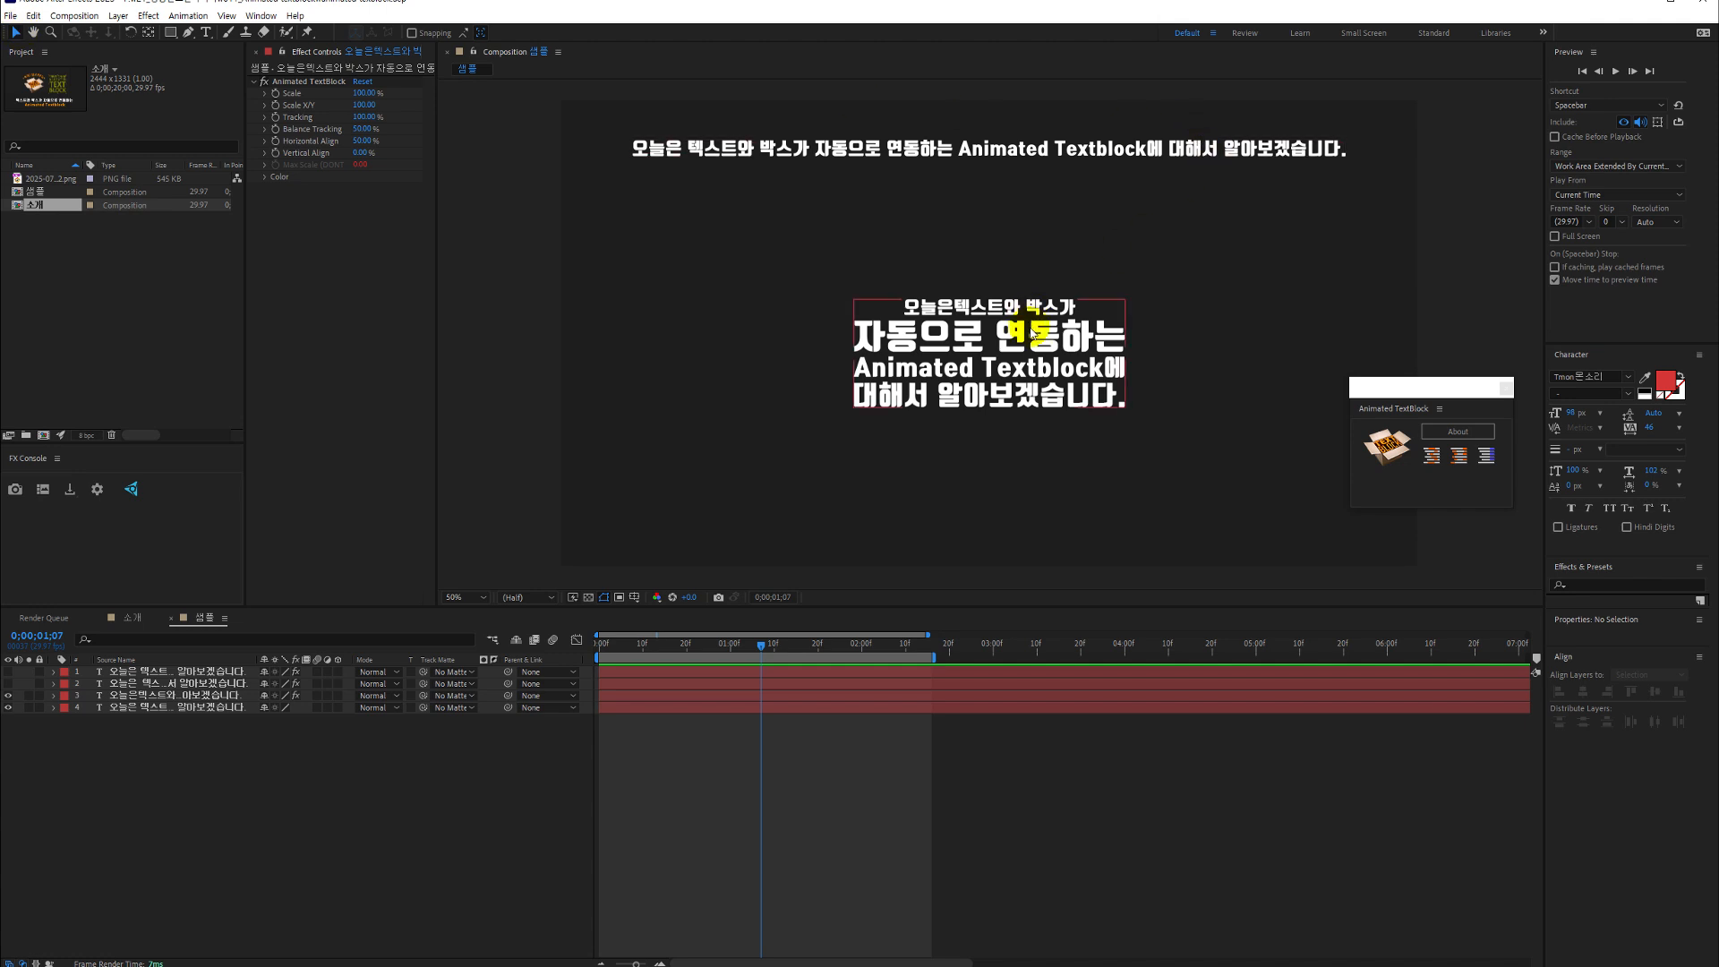
{"action": "left_click", "coordinate": [1034, 333]}
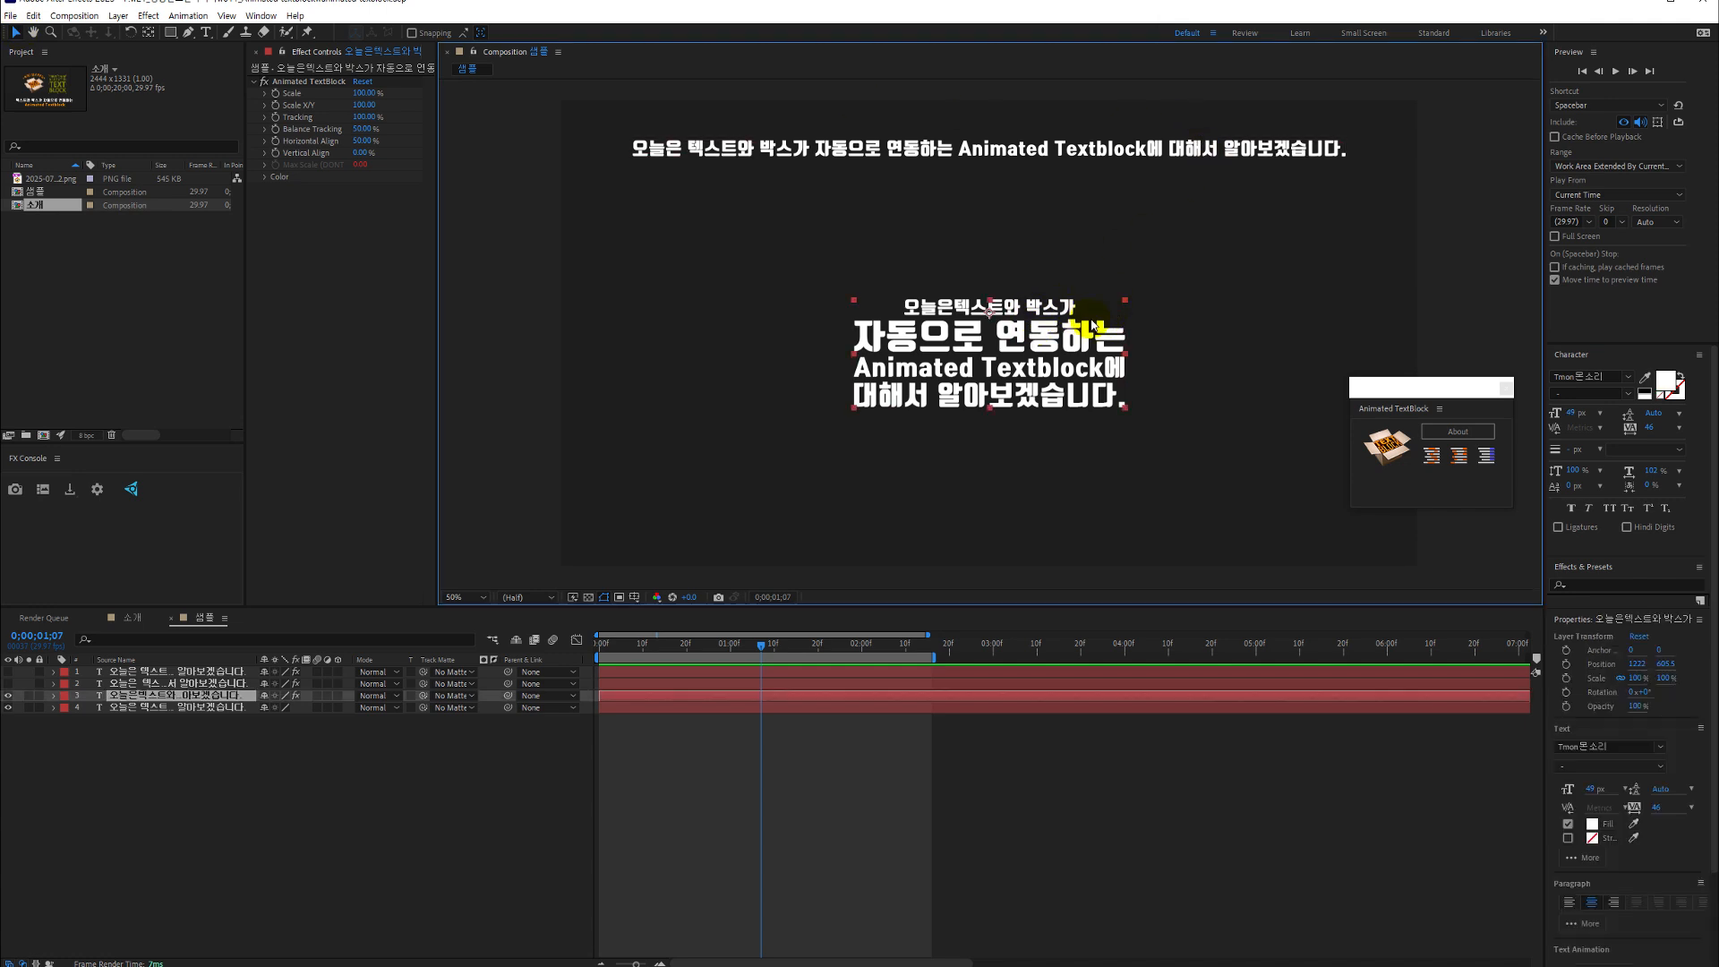
{"action": "left_click", "coordinate": [1019, 157]}
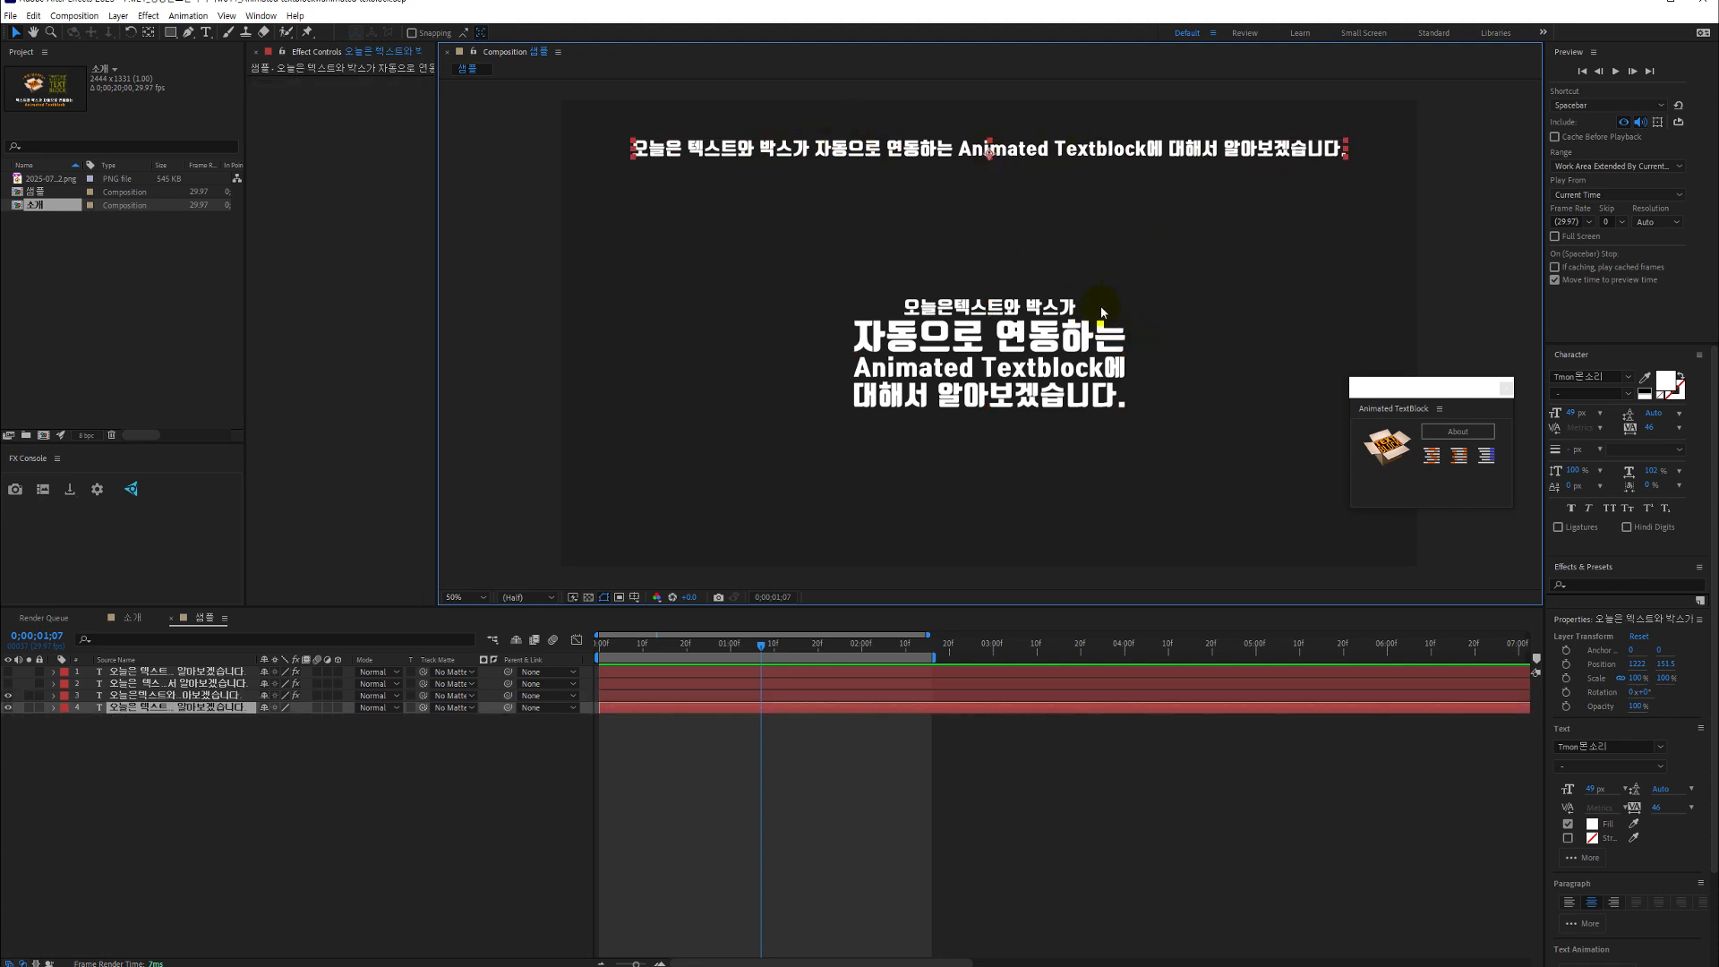
Collapse the central text block onto a single line with the Animated TextBlock script, accepting that the formatting is deleted
{"action": "left_click", "coordinate": [1049, 333]}
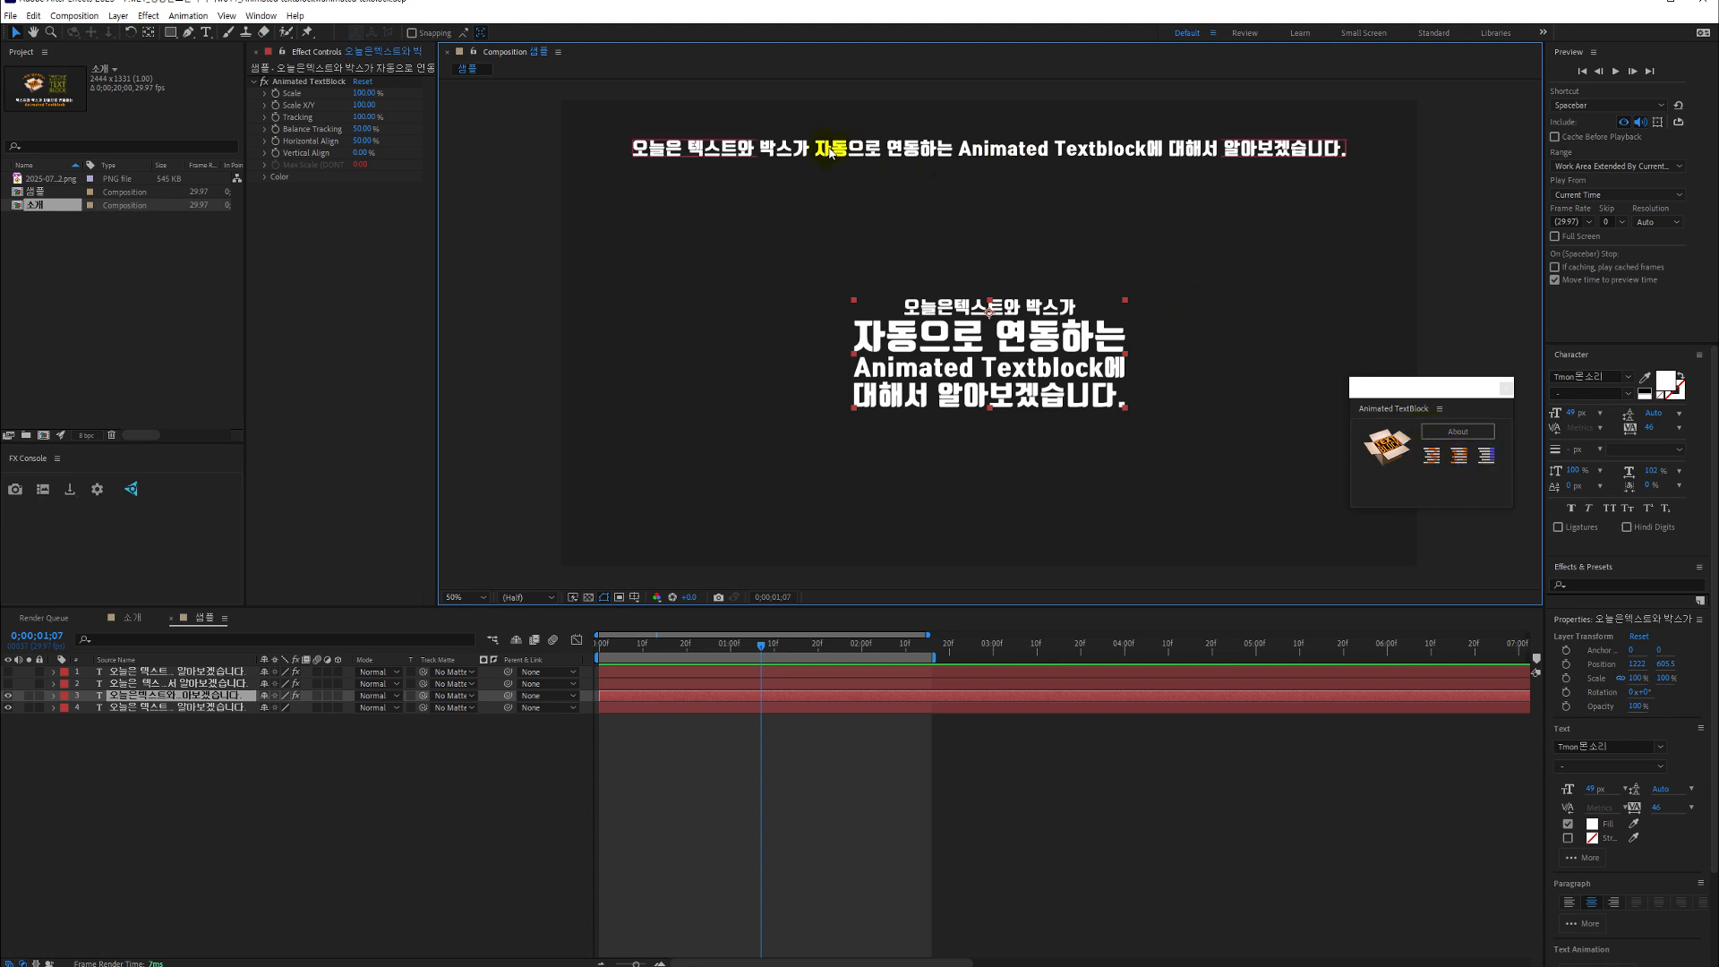
{"action": "left_click", "coordinate": [1432, 455]}
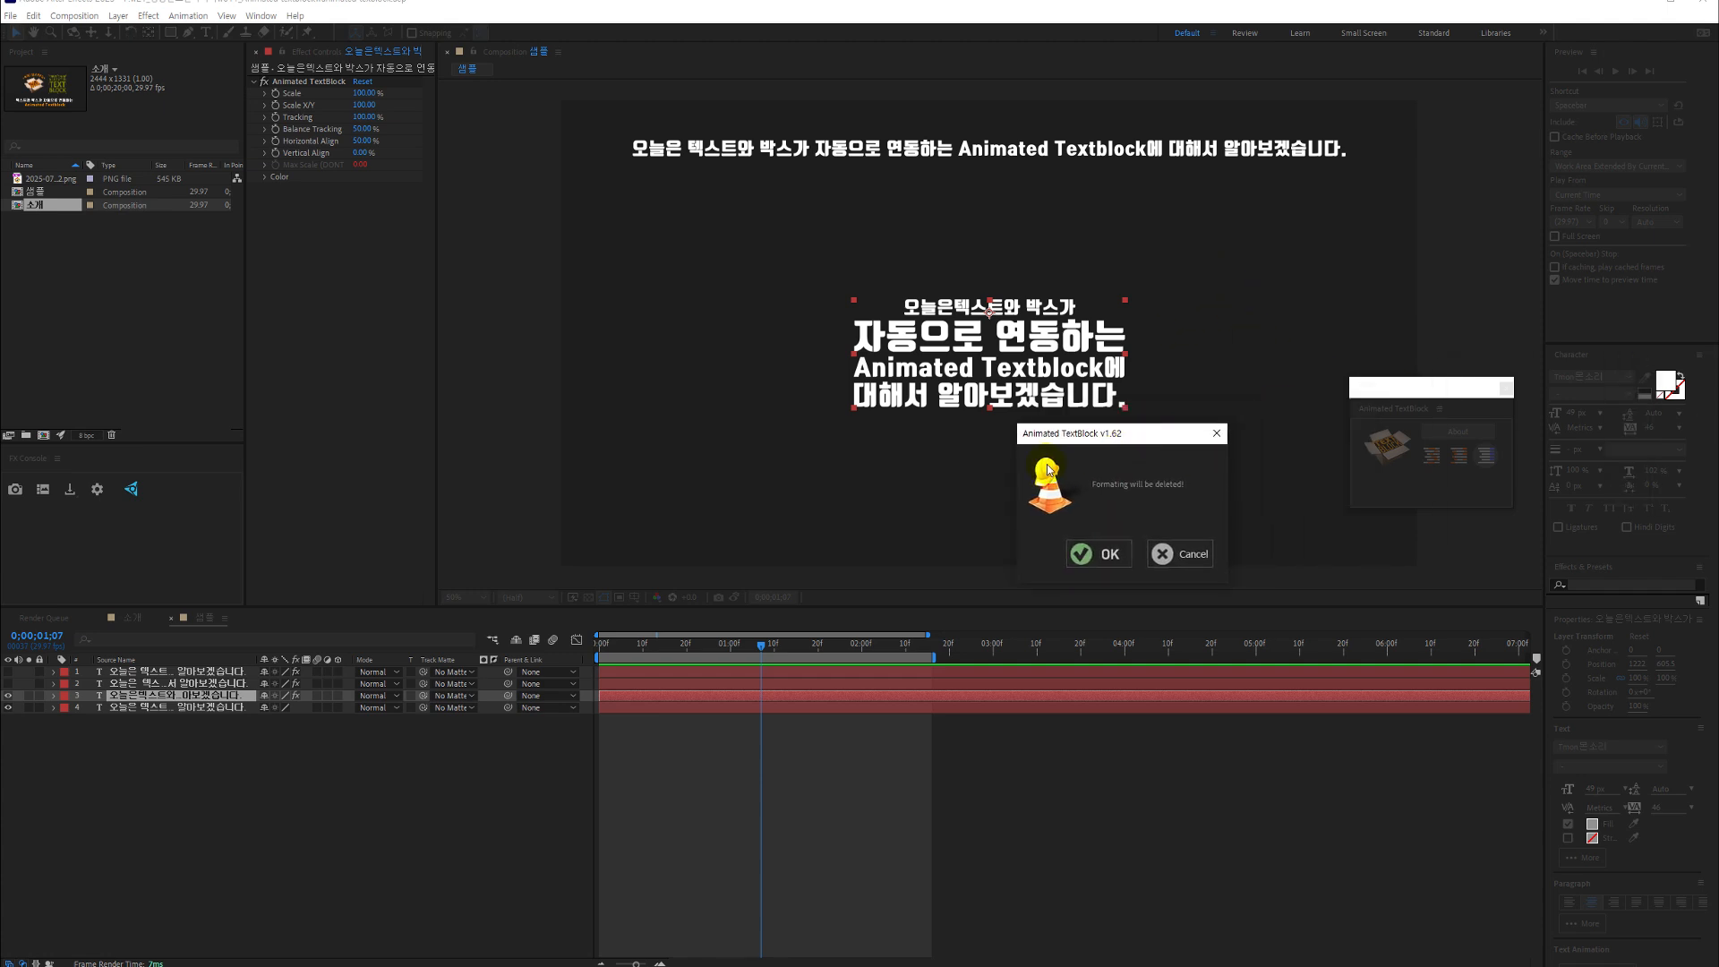
{"action": "left_click", "coordinate": [1109, 548]}
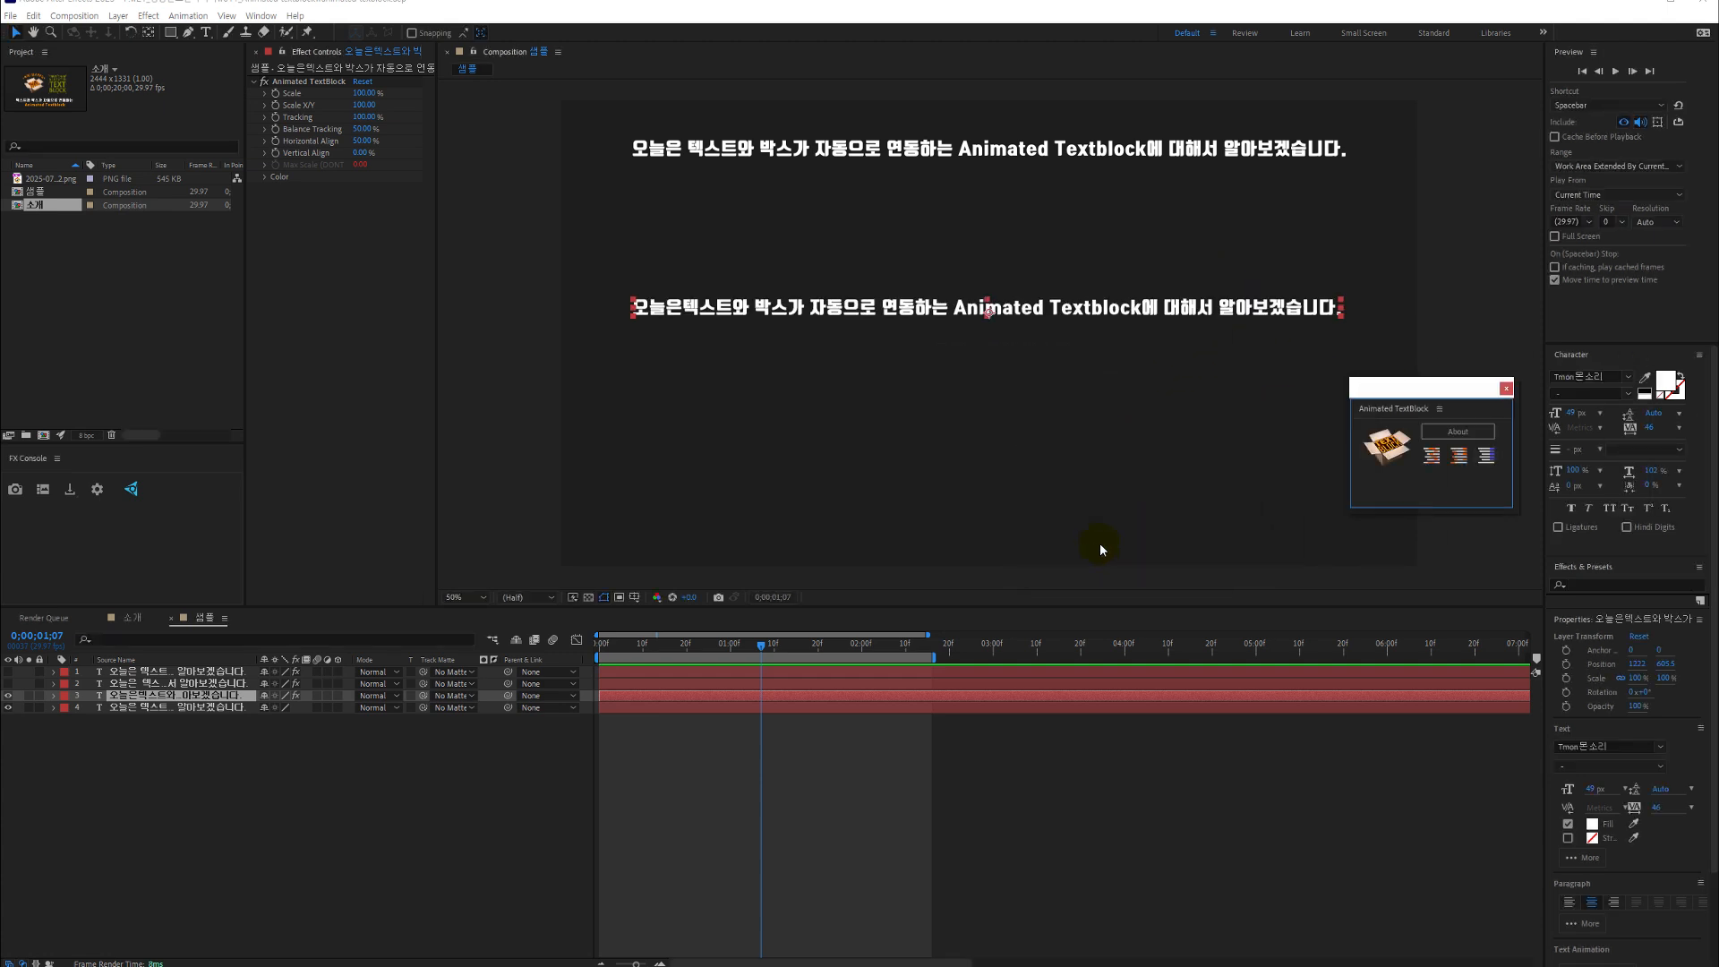
Convert the single-line text into a text block with Proportion X/Y 0.6 and move the block up to about 1212, 457.5
{"action": "left_click", "coordinate": [878, 315]}
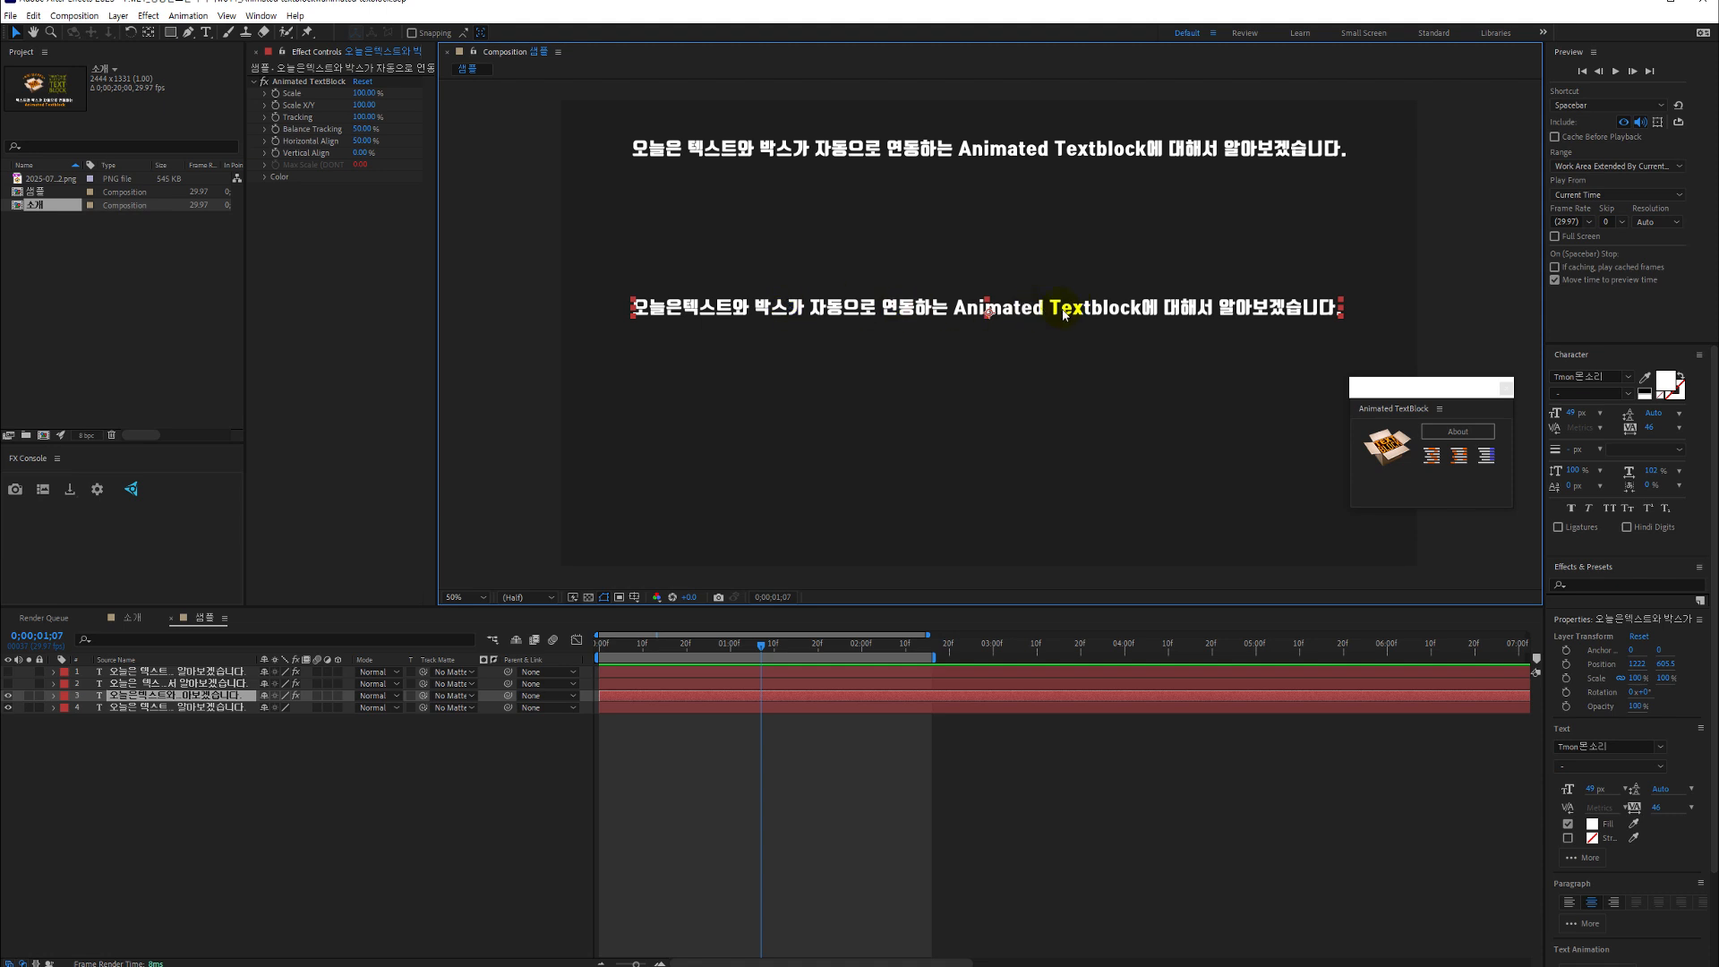
{"action": "left_click", "coordinate": [1390, 446]}
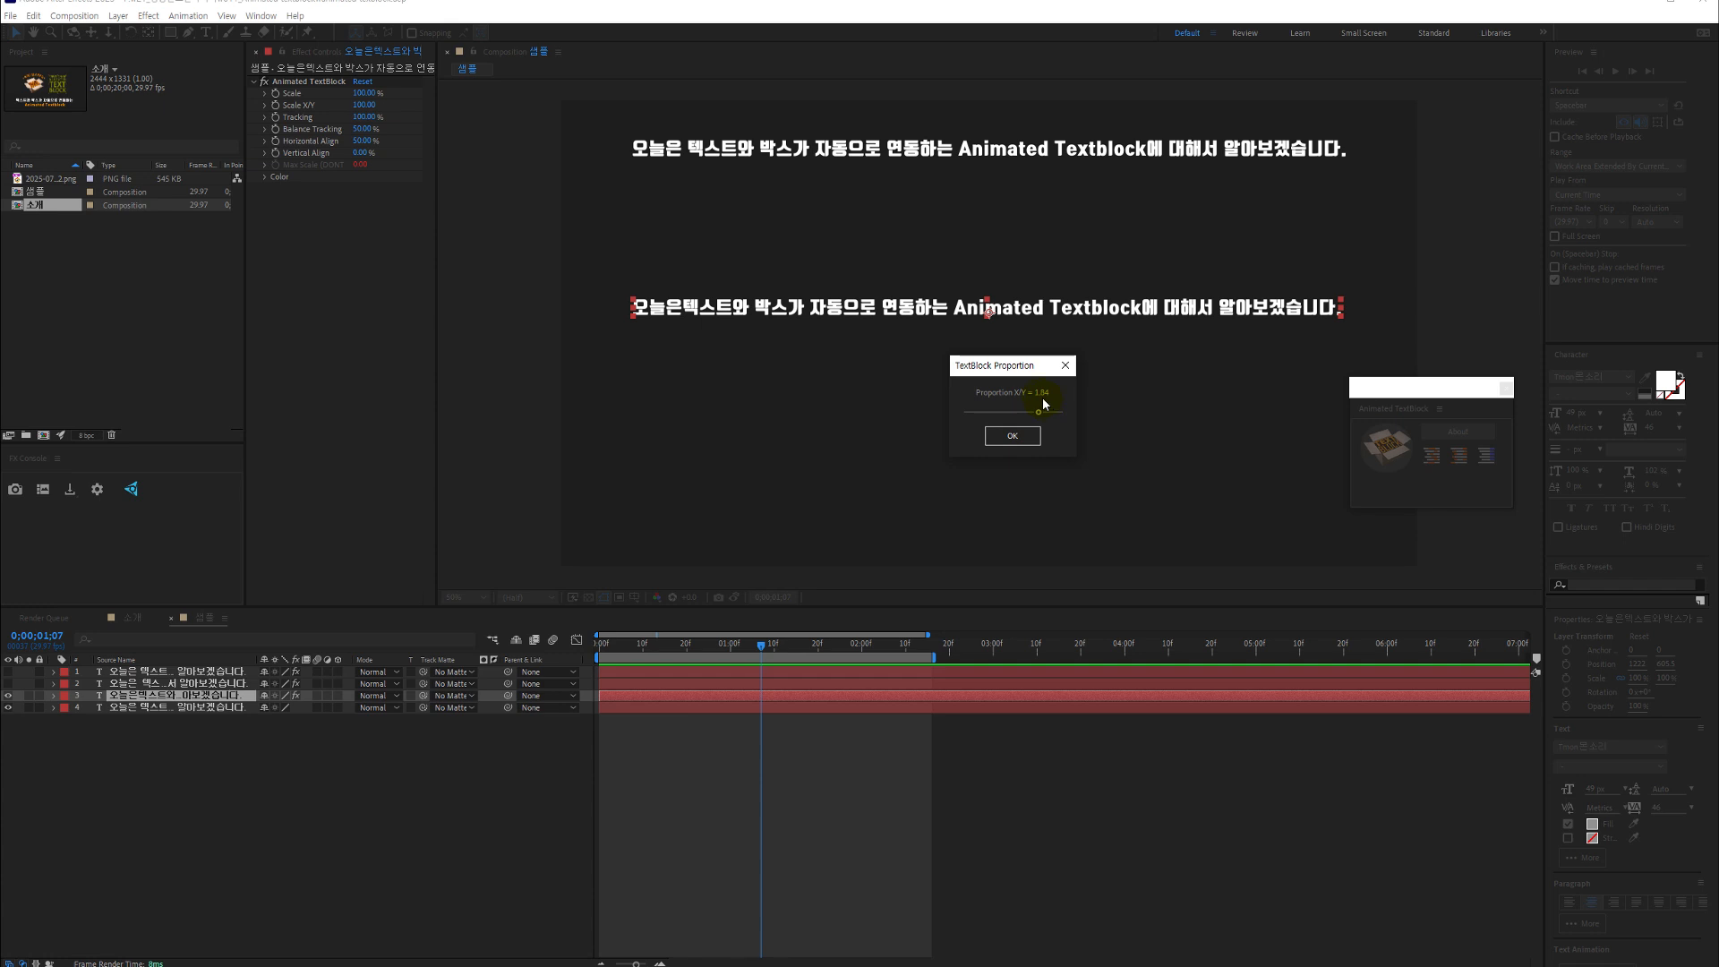
{"action": "left_click_drag", "start_coordinate": [1040, 412], "coordinate": [1012, 421]}
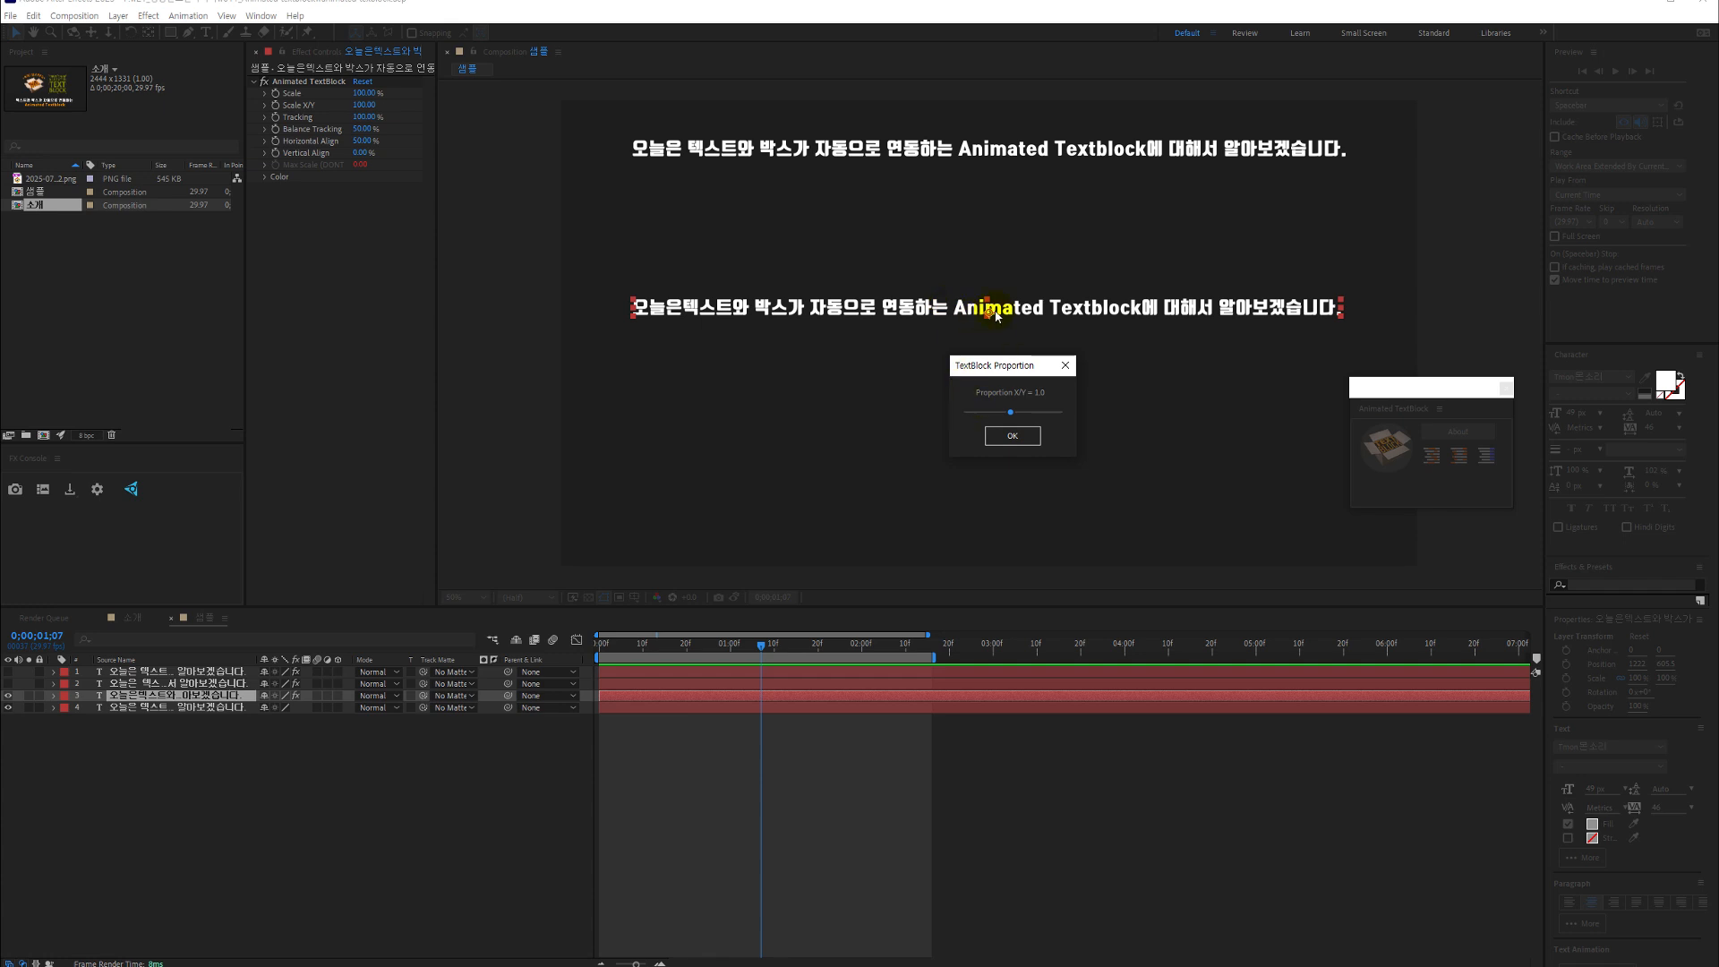
{"action": "left_click_drag", "start_coordinate": [1013, 414], "coordinate": [993, 416]}
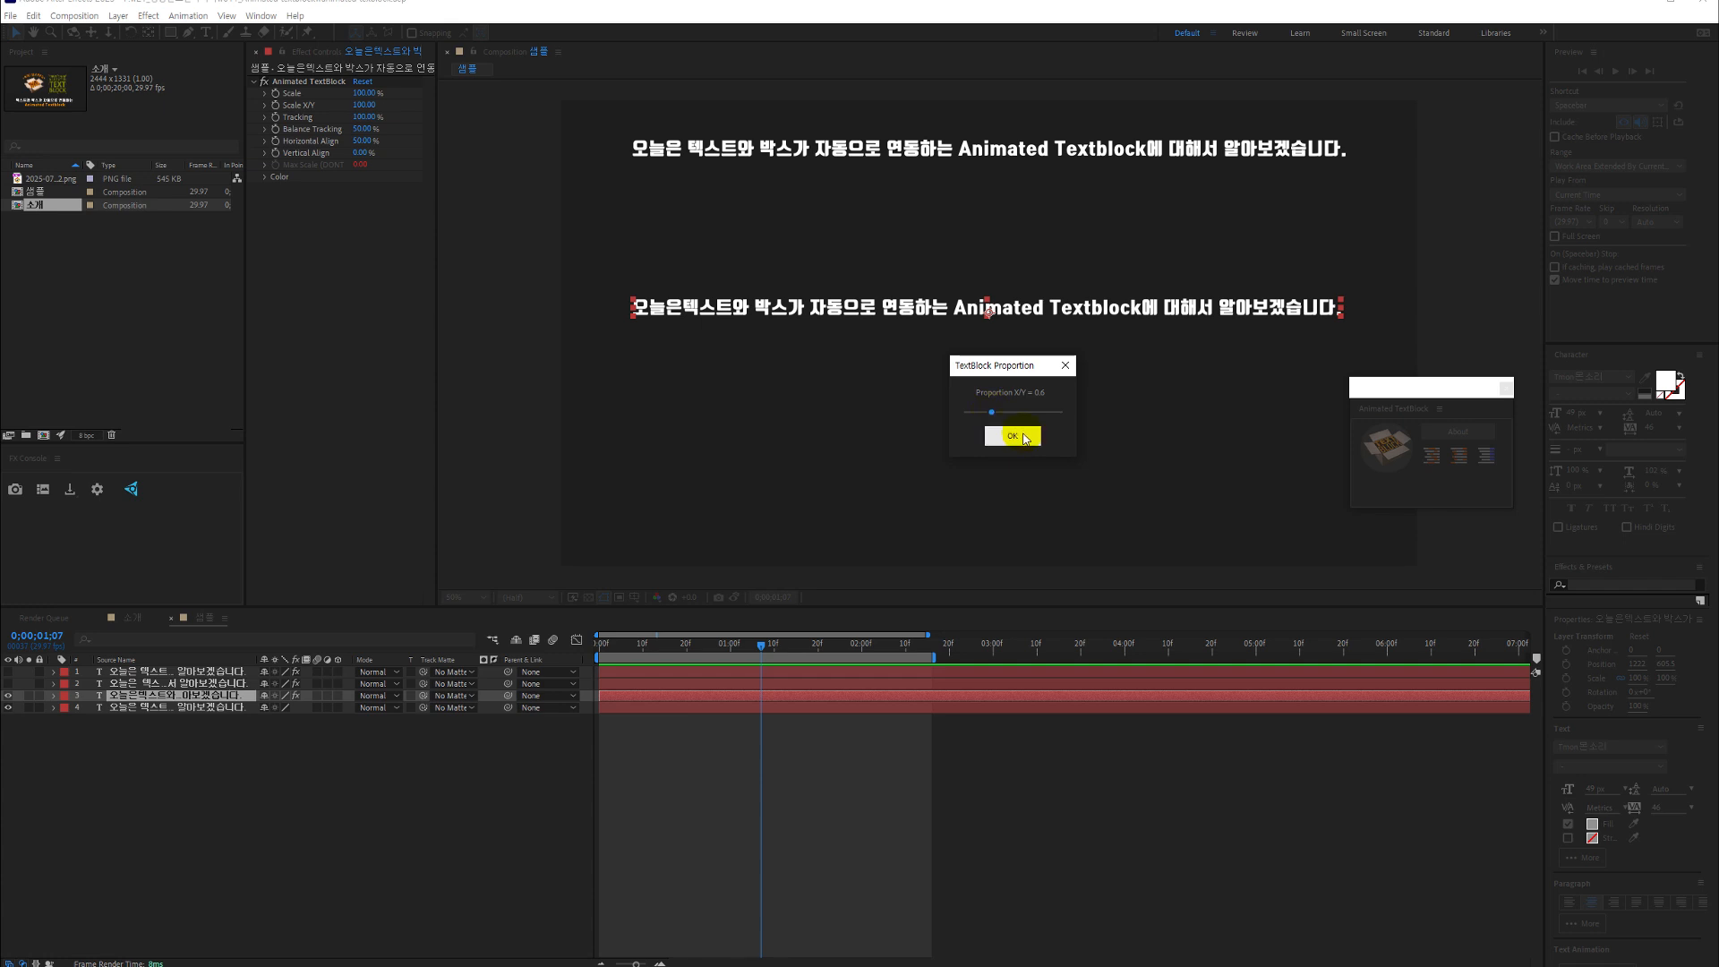
{"action": "left_click", "coordinate": [1012, 436]}
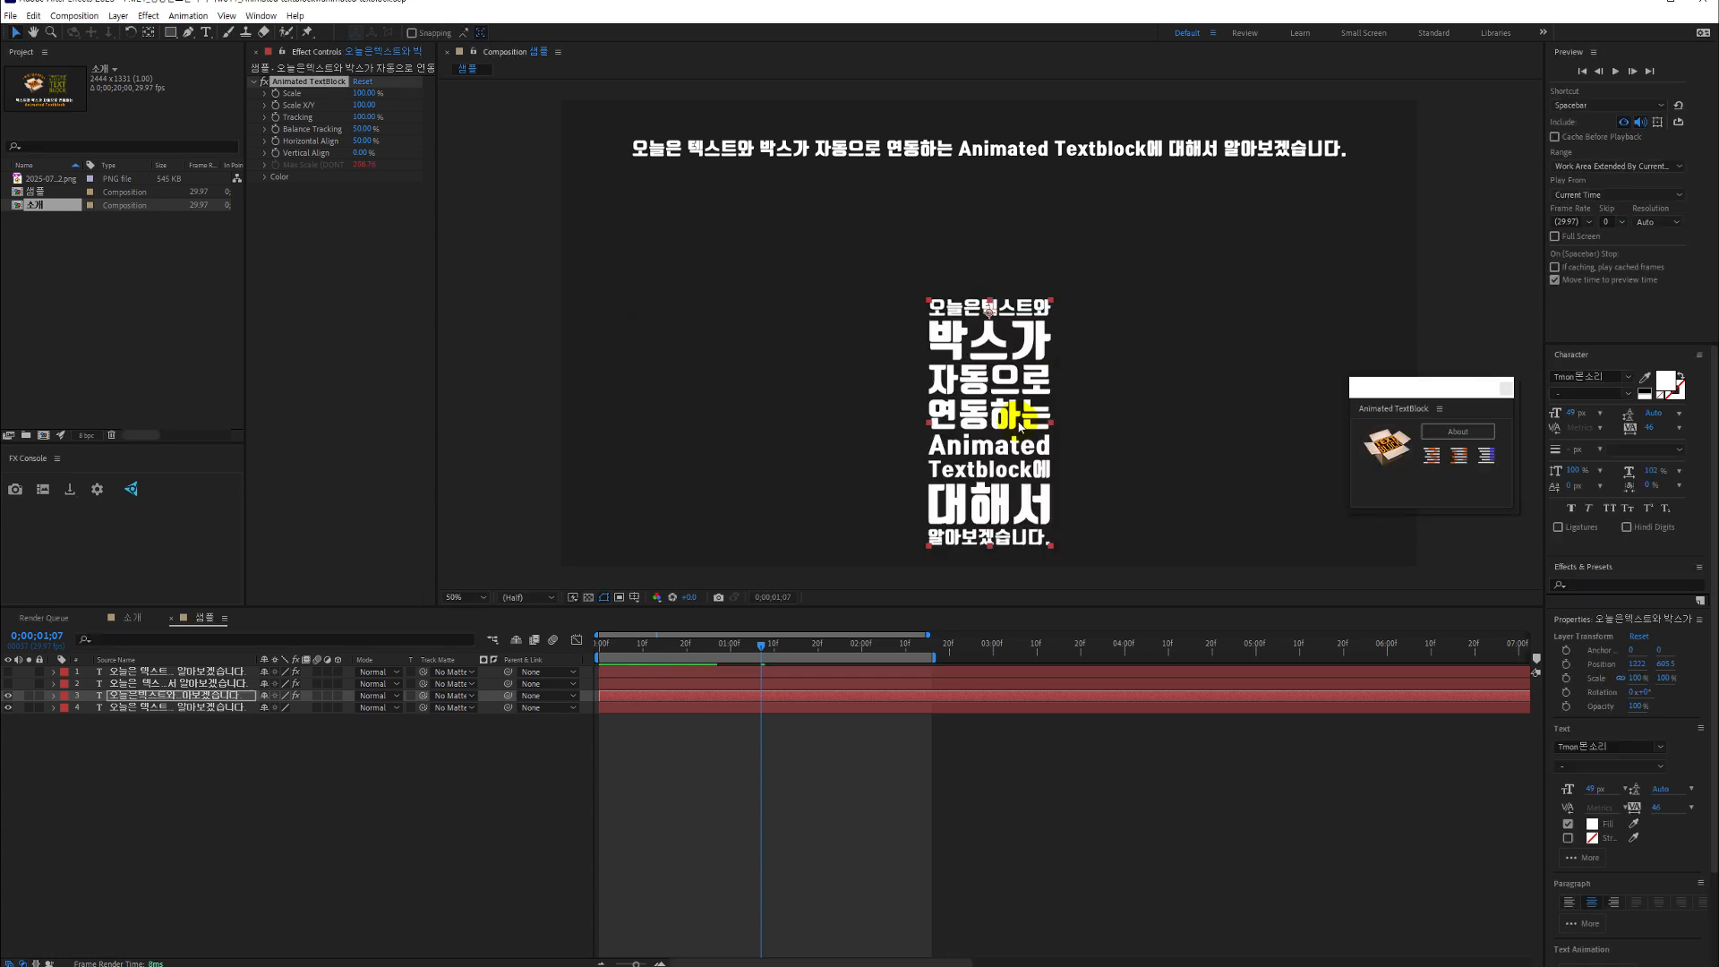
{"action": "left_click_drag", "start_coordinate": [1010, 419], "coordinate": [995, 382]}
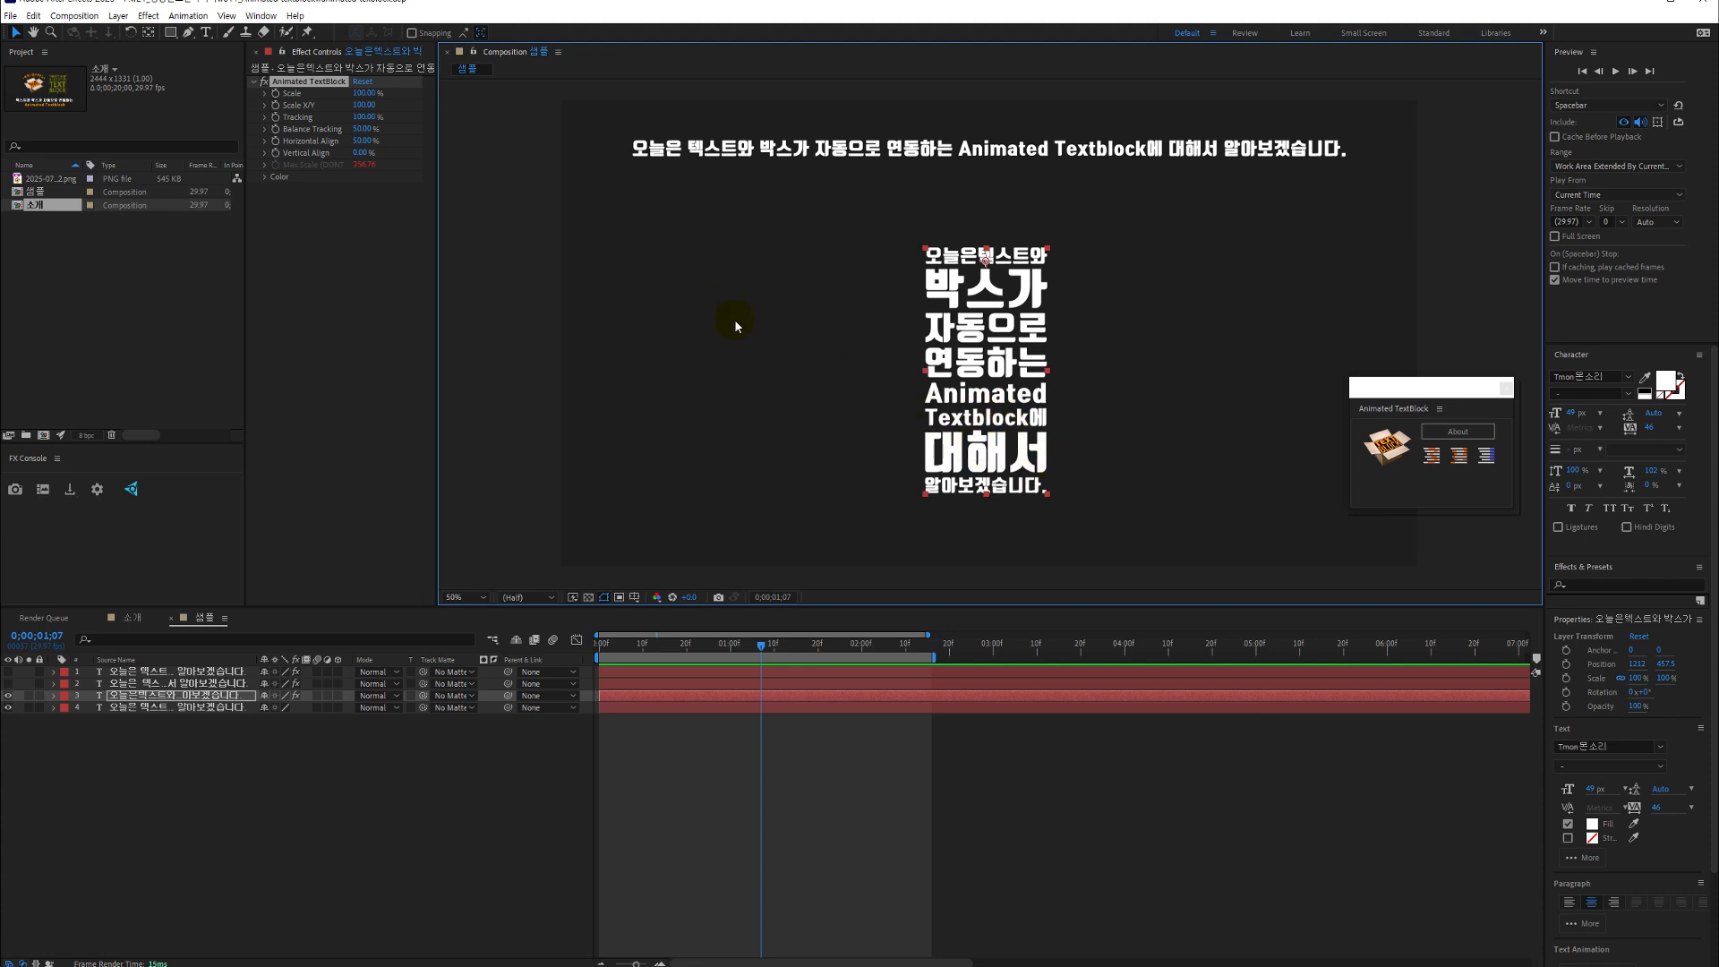
Try new Scale, Tracking and alignment values on the Animated TextBlock effect, with Scale X/Y at 130 and Balance Tracking at -147%
{"action": "left_click", "coordinate": [400, 189]}
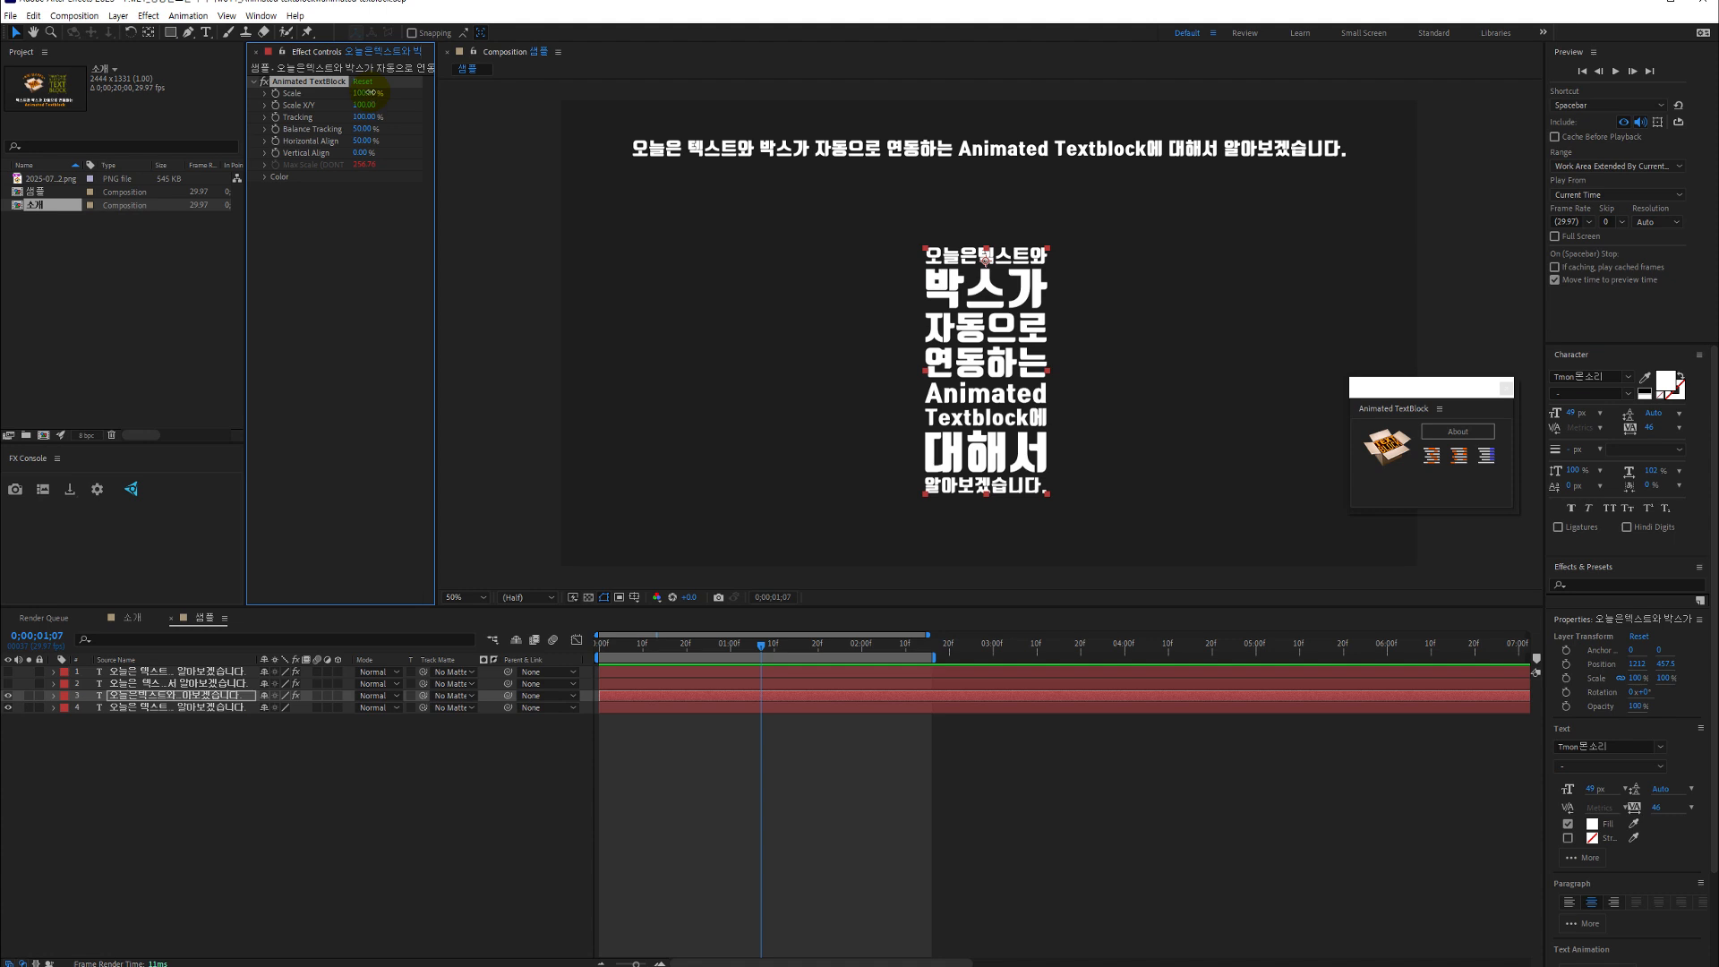
{"action": "left_click_drag", "start_coordinate": [369, 92], "coordinate": [405, 131]}
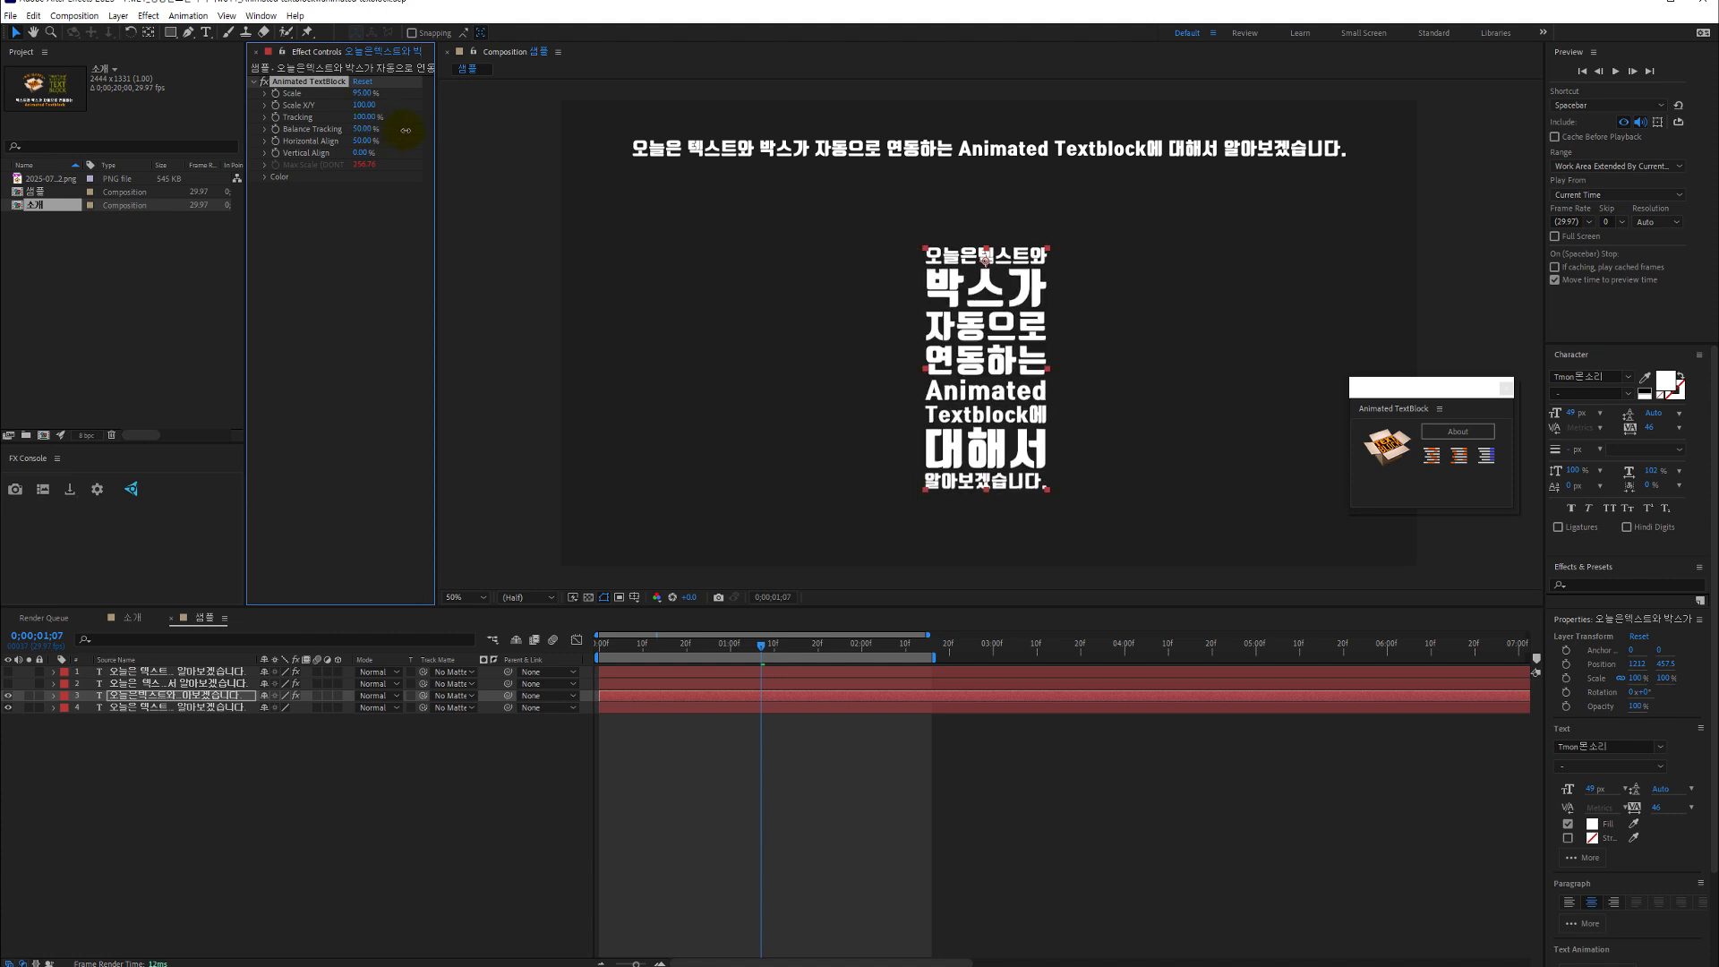
{"action": "left_click", "coordinate": [364, 105]}
{"action": "mouse_move", "coordinate": [364, 106]}
{"action": "left_mouse_down"}
{"action": "mouse_move", "coordinate": [408, 120]}
{"action": "mouse_move", "coordinate": [350, 120]}
{"action": "mouse_move", "coordinate": [433, 115]}
{"action": "mouse_move", "coordinate": [379, 120]}
{"action": "left_mouse_up"}
{"action": "left_click_drag", "start_coordinate": [521, 133], "coordinate": [583, 189]}
{"action": "left_click_drag", "start_coordinate": [314, 181], "coordinate": [234, 180]}
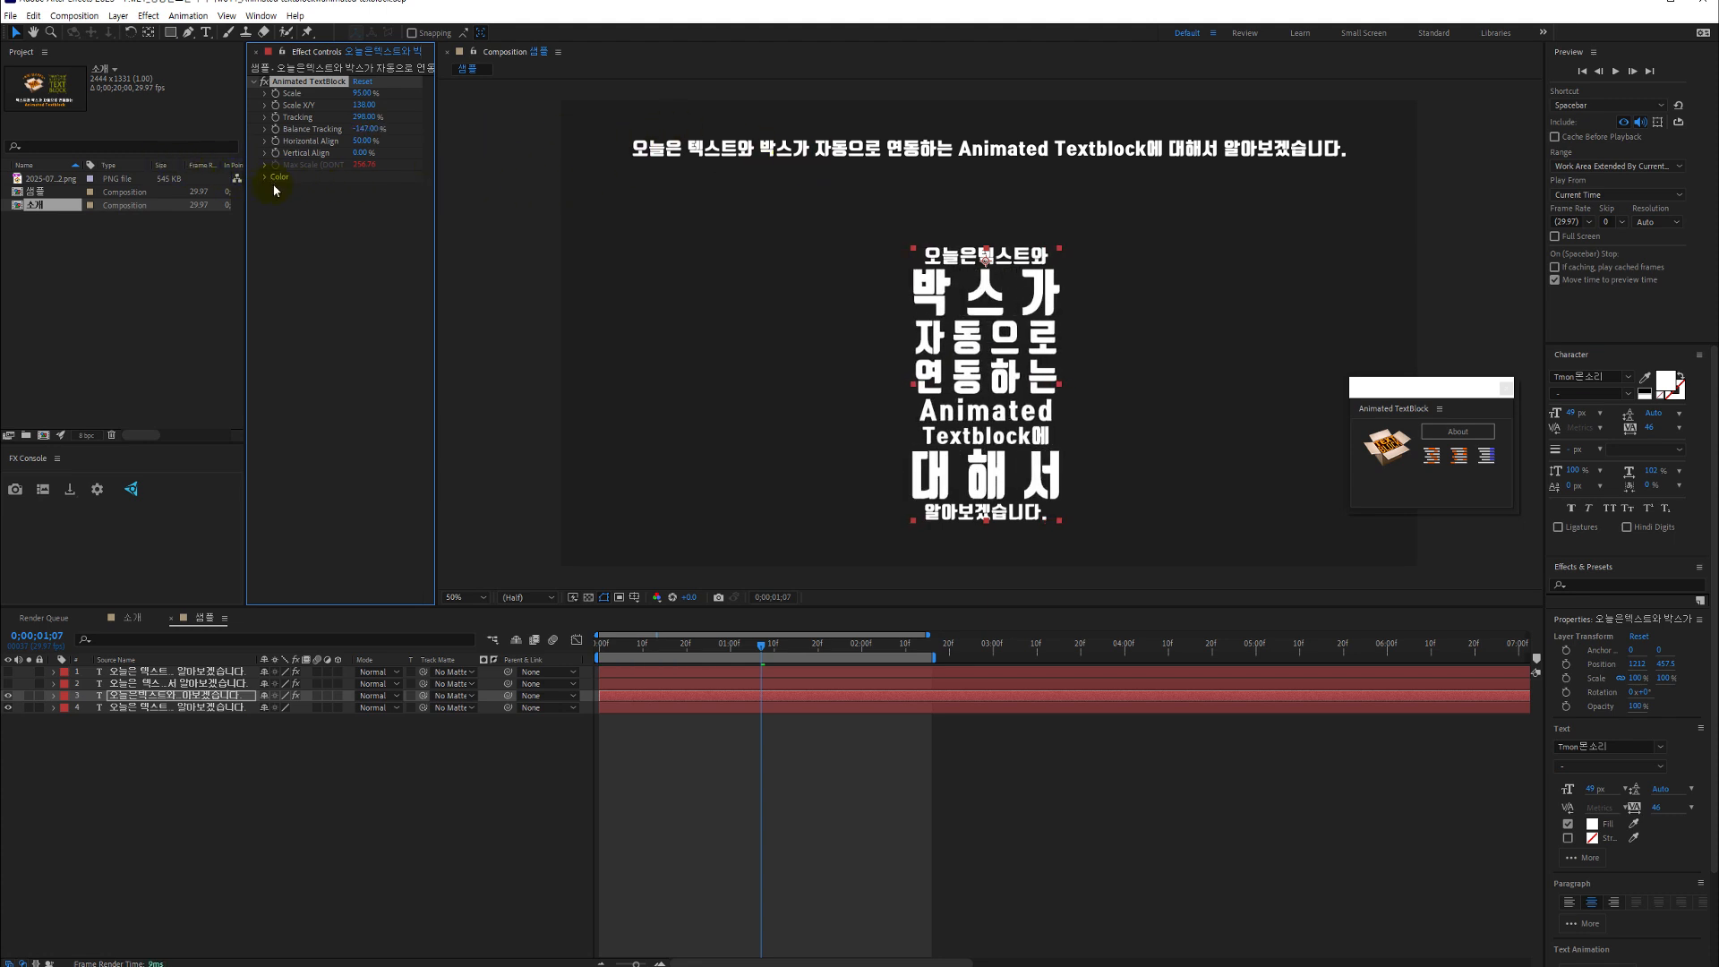
{"action": "mouse_move", "coordinate": [363, 140]}
{"action": "left_mouse_down"}
{"action": "mouse_move", "coordinate": [405, 156]}
{"action": "mouse_move", "coordinate": [237, 168]}
{"action": "mouse_move", "coordinate": [430, 146]}
{"action": "mouse_move", "coordinate": [327, 158]}
{"action": "mouse_move", "coordinate": [385, 155]}
{"action": "left_mouse_up"}
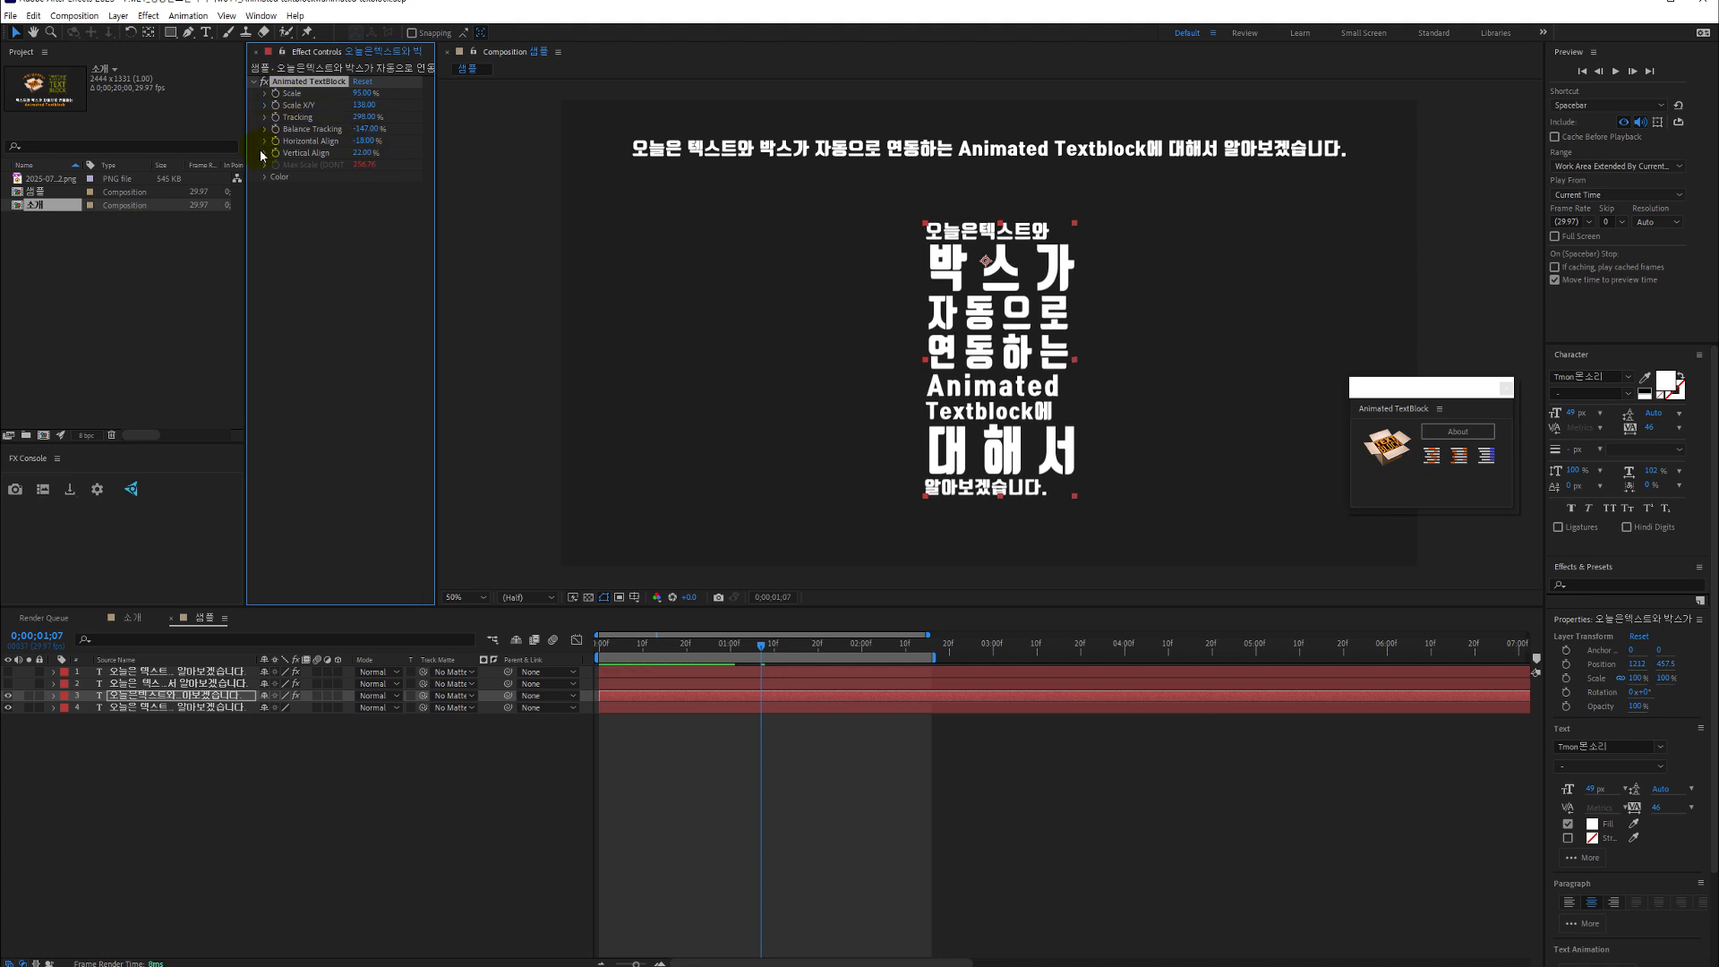
Reset the Animated TextBlock effect to its defaults and enable keyframing for Scale and Scale X/Y at 0;00;01;07
{"action": "left_click", "coordinate": [353, 106]}
{"action": "left_click", "coordinate": [363, 80]}
{"action": "left_click", "coordinate": [363, 118]}
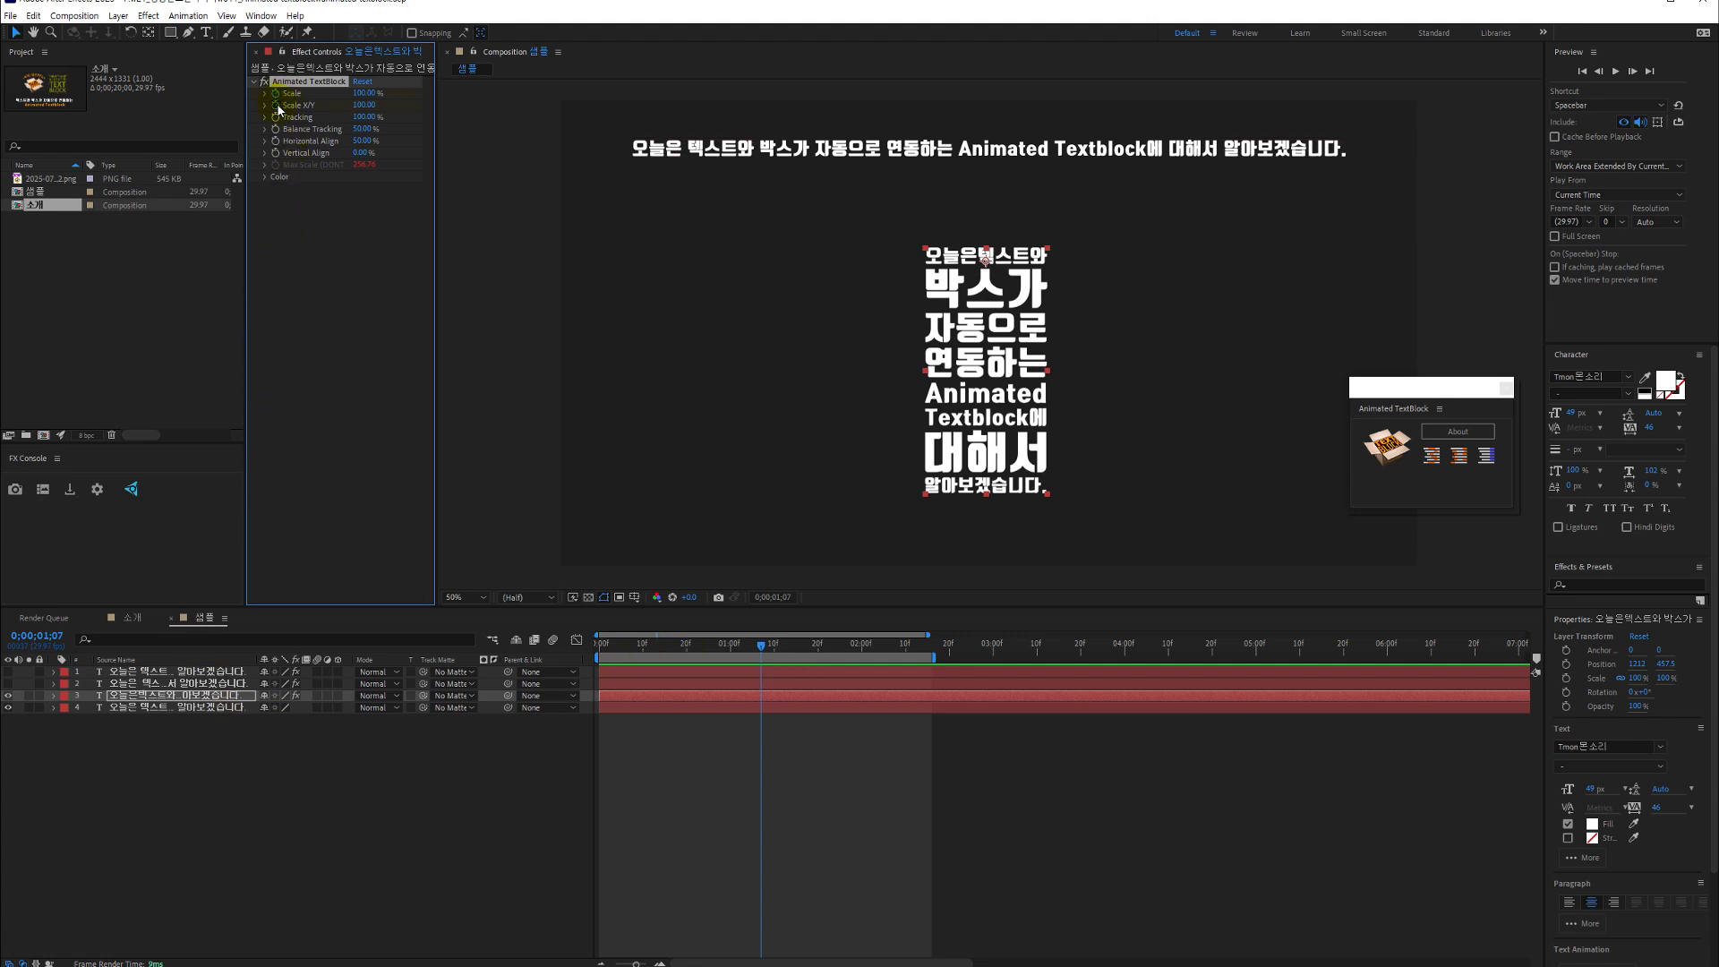
Reveal the text block layer's keyframed properties and set the effect's Scale to -2% at 0;00;00;00
{"action": "left_click", "coordinate": [729, 646]}
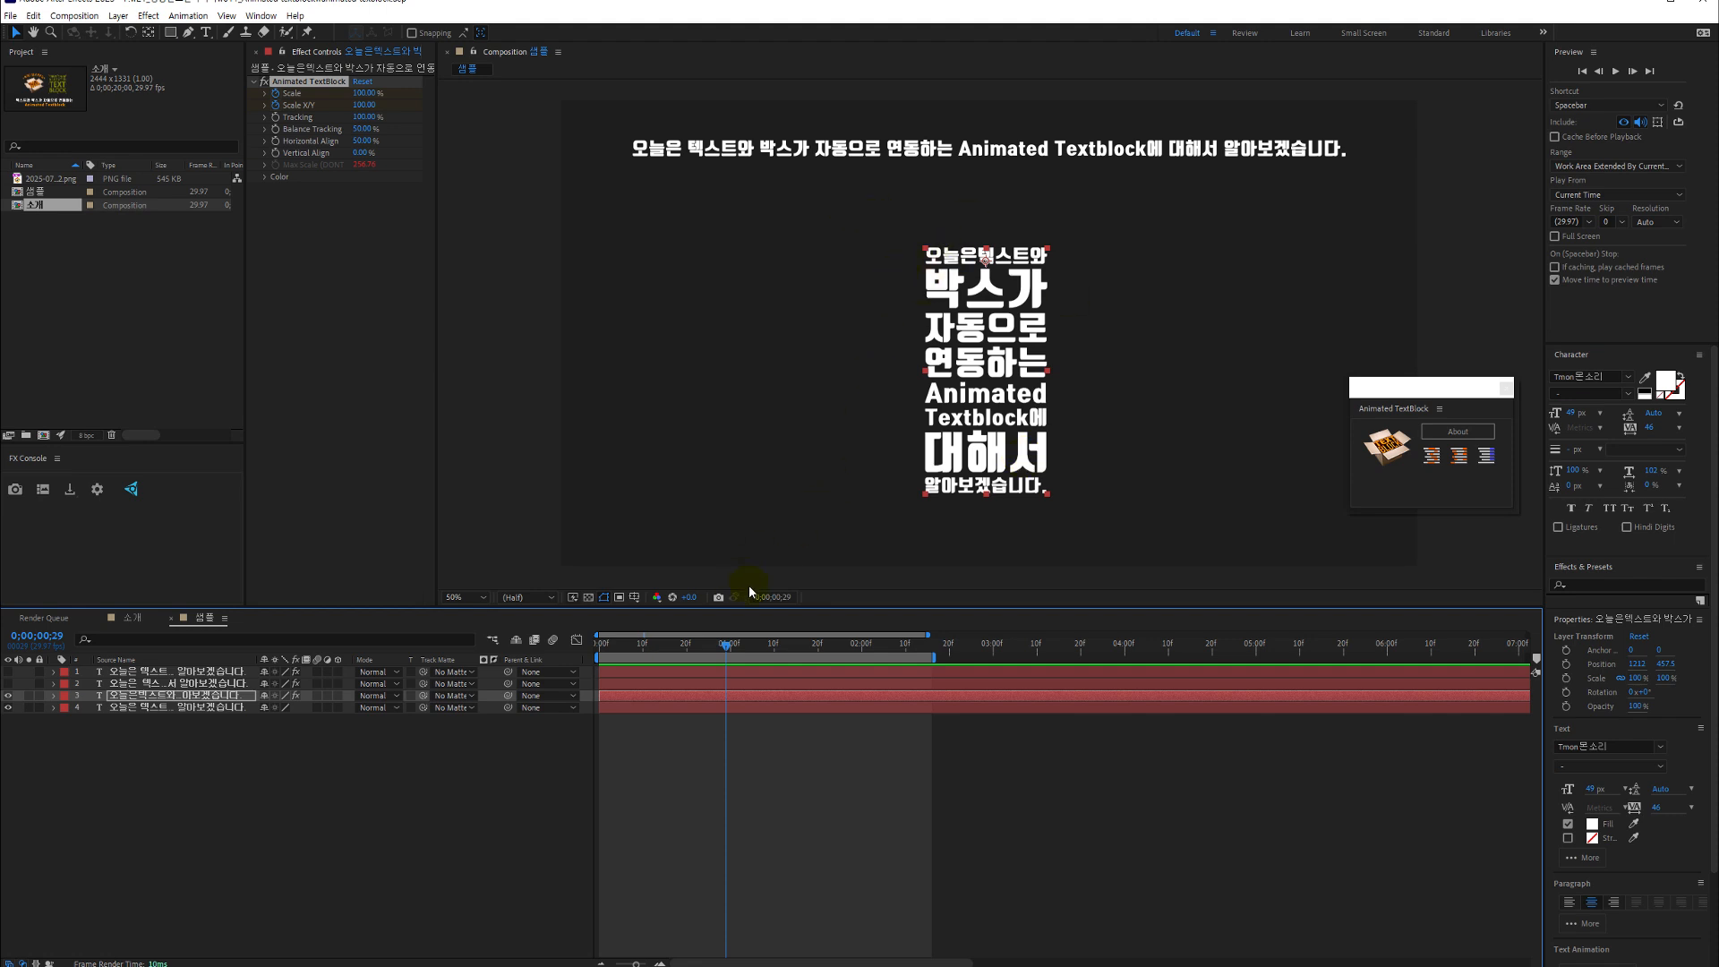
{"action": "left_click", "coordinate": [219, 695]}
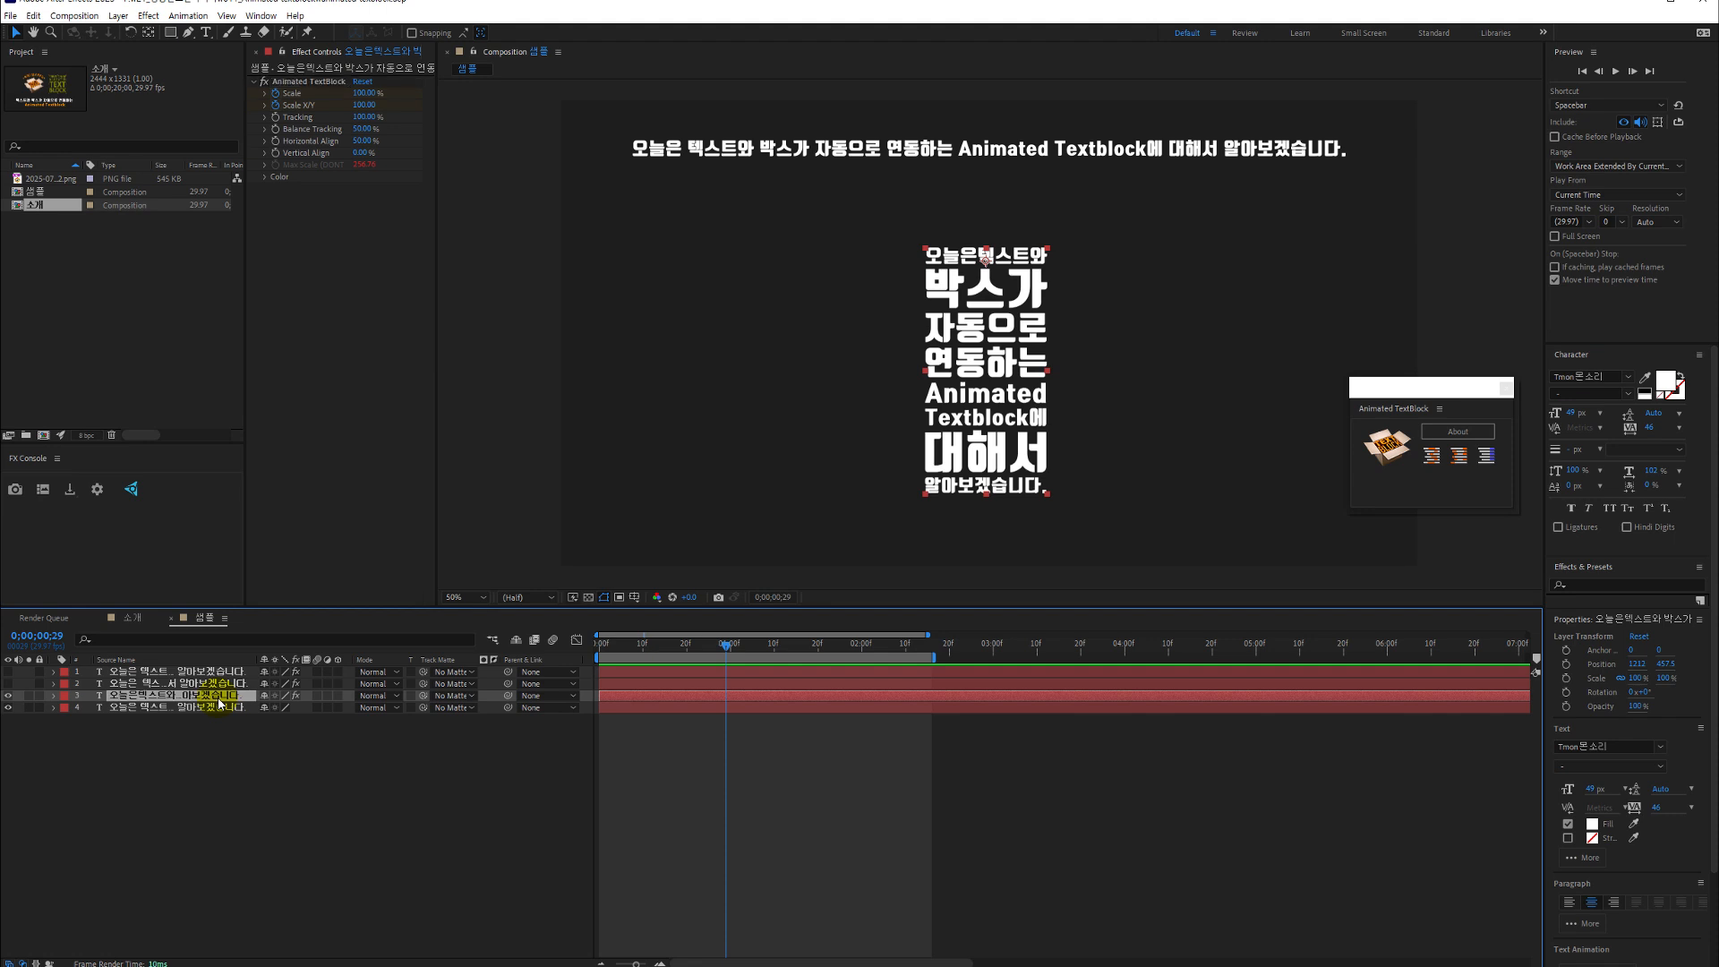
{"action": "key", "text": "u"}
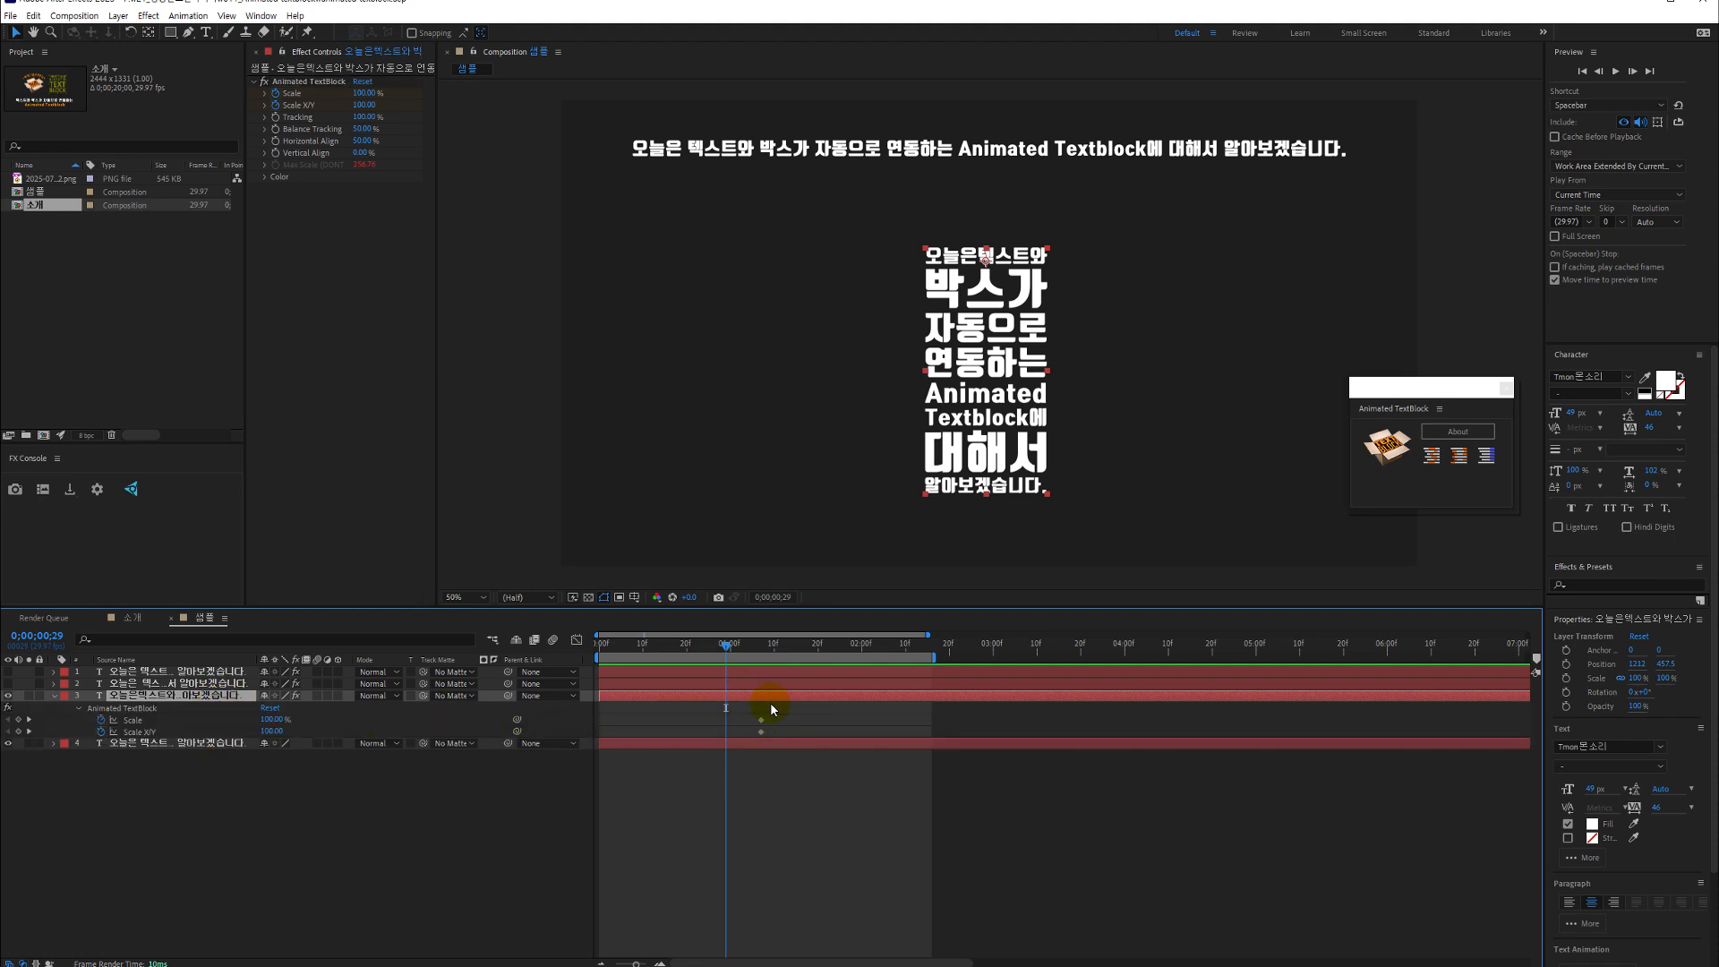
{"action": "left_click_drag", "start_coordinate": [681, 651], "coordinate": [600, 651]}
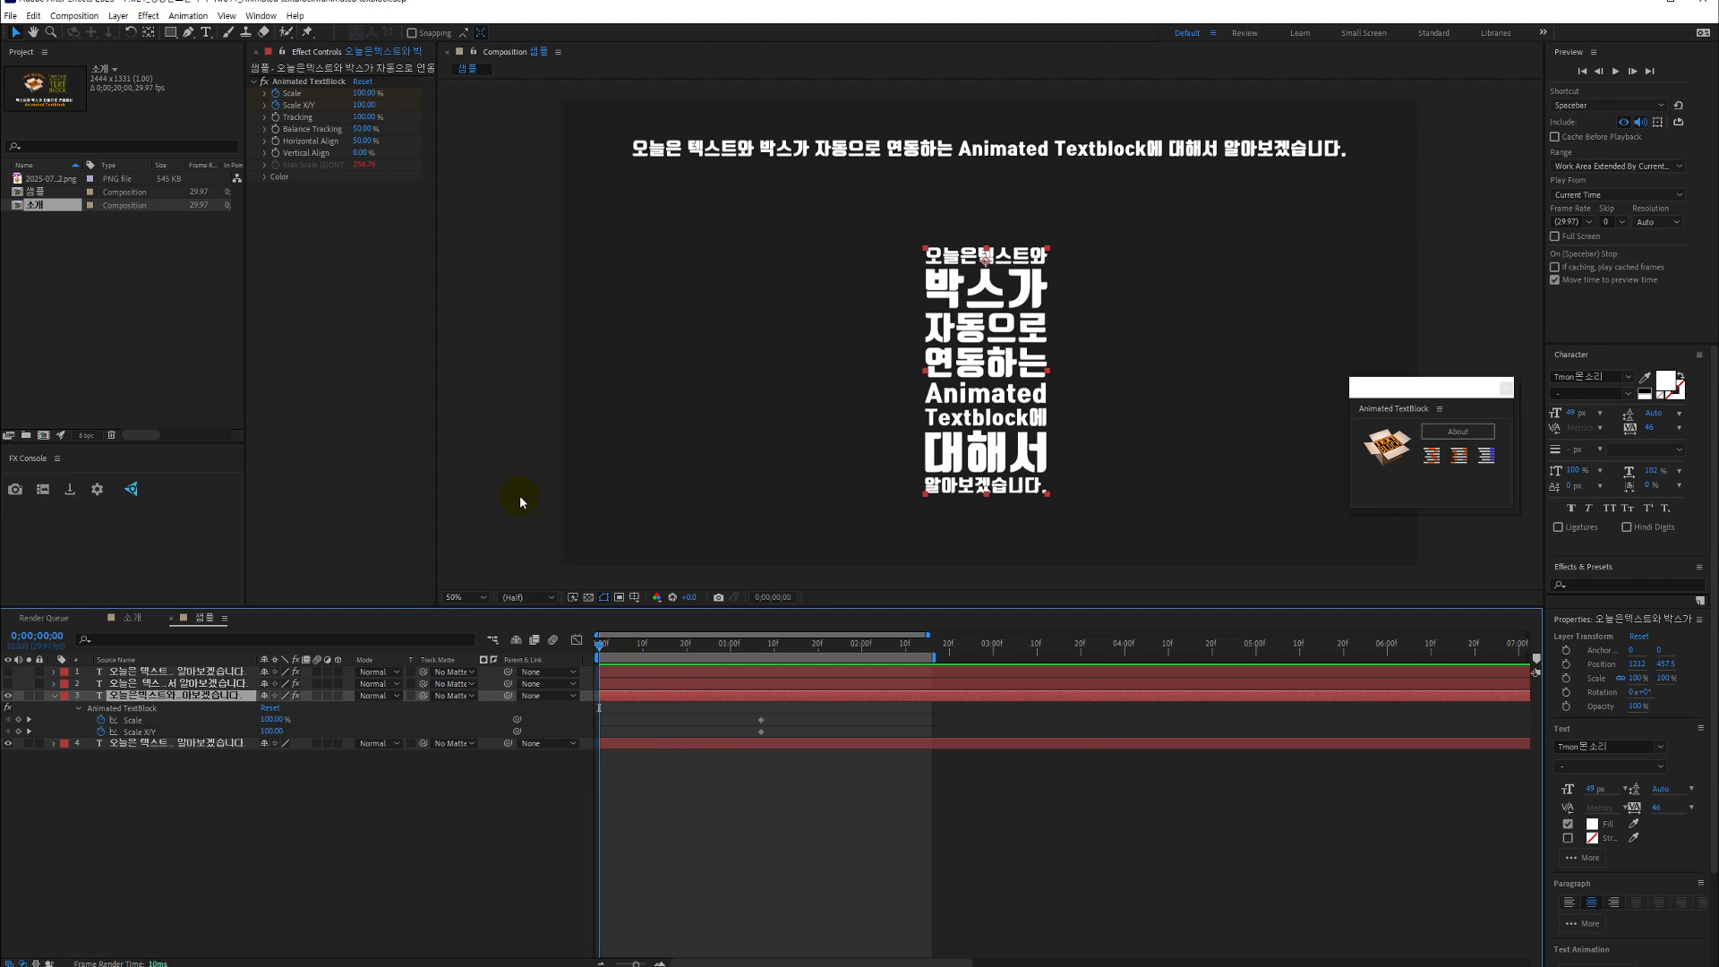
{"action": "left_click_drag", "start_coordinate": [365, 93], "coordinate": [295, 94]}
{"action": "left_click", "coordinate": [621, 548]}
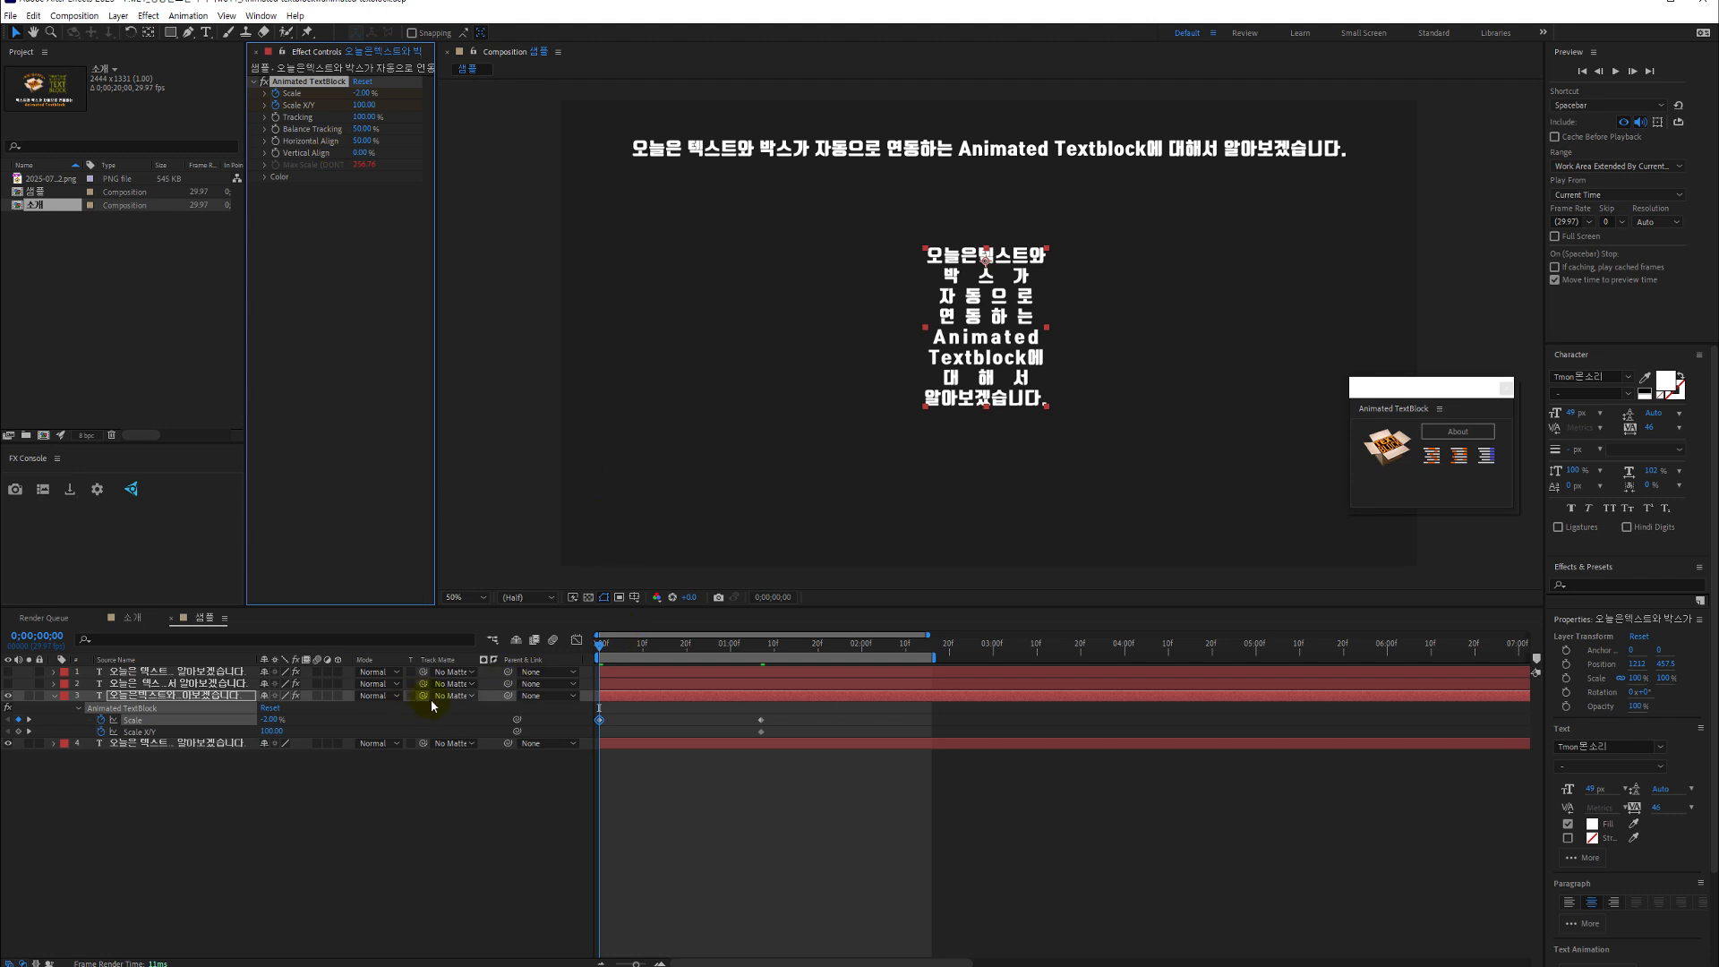
Keyframe the effect's Scale X/Y at a strongly negative value at 0;00;00;00
{"action": "left_click", "coordinate": [236, 735]}
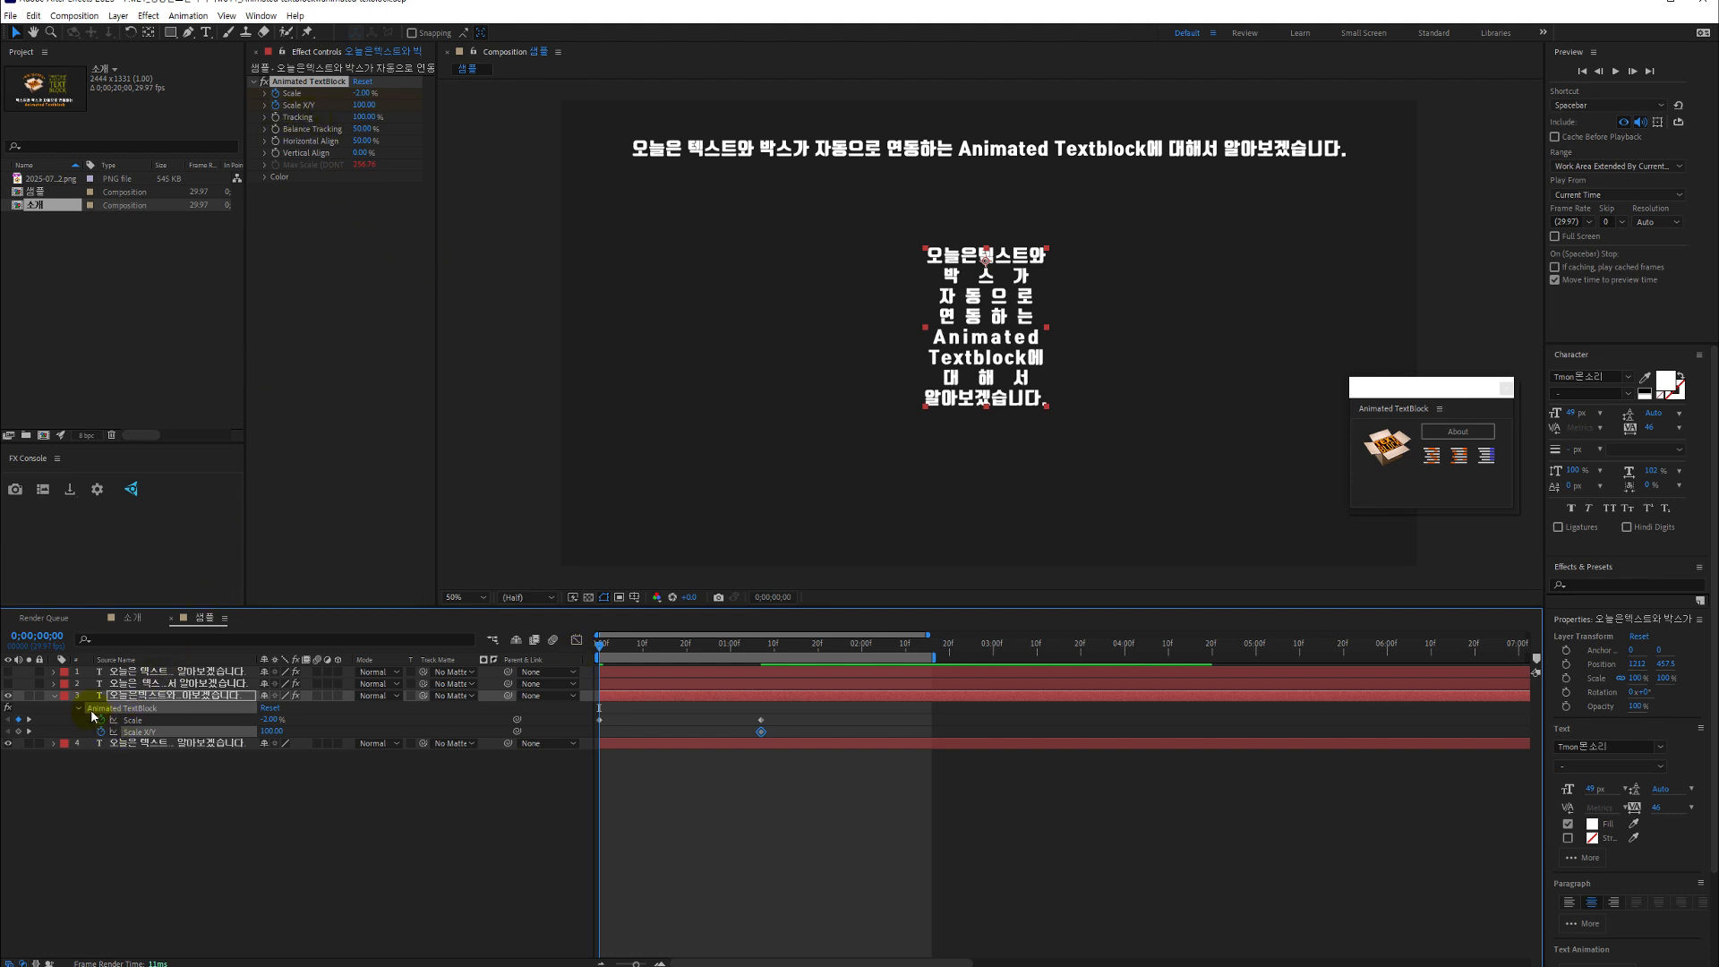
{"action": "left_click_drag", "start_coordinate": [364, 105], "coordinate": [6, 84]}
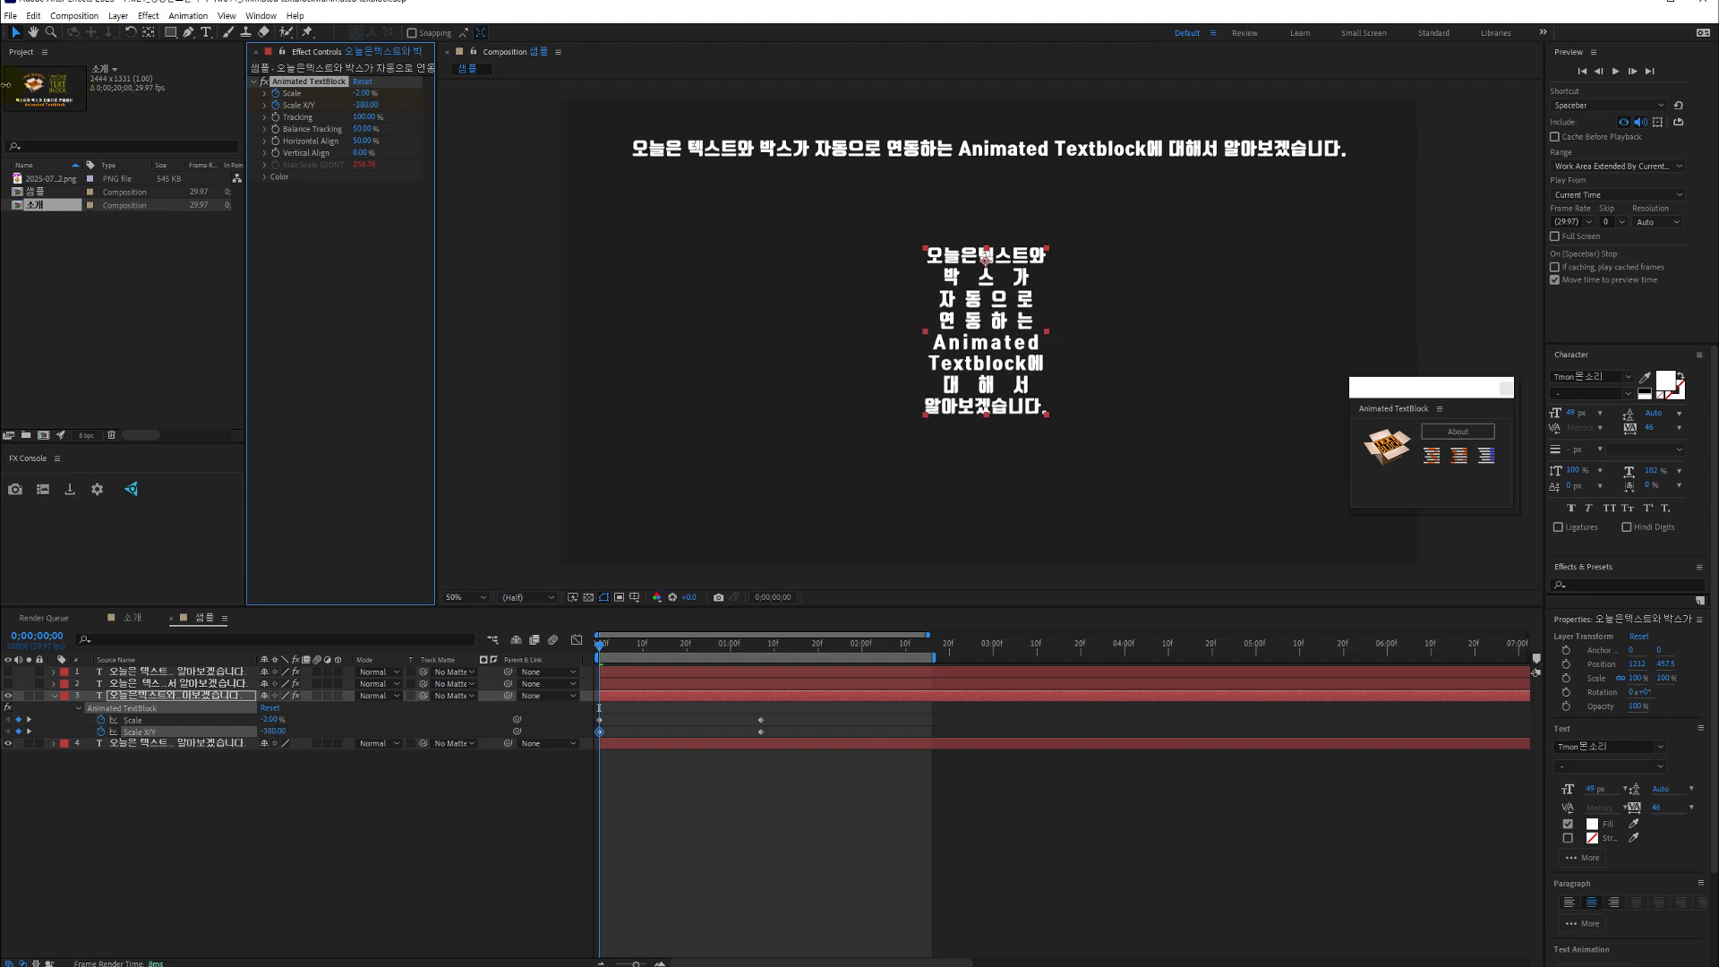
{"action": "left_click", "coordinate": [471, 648]}
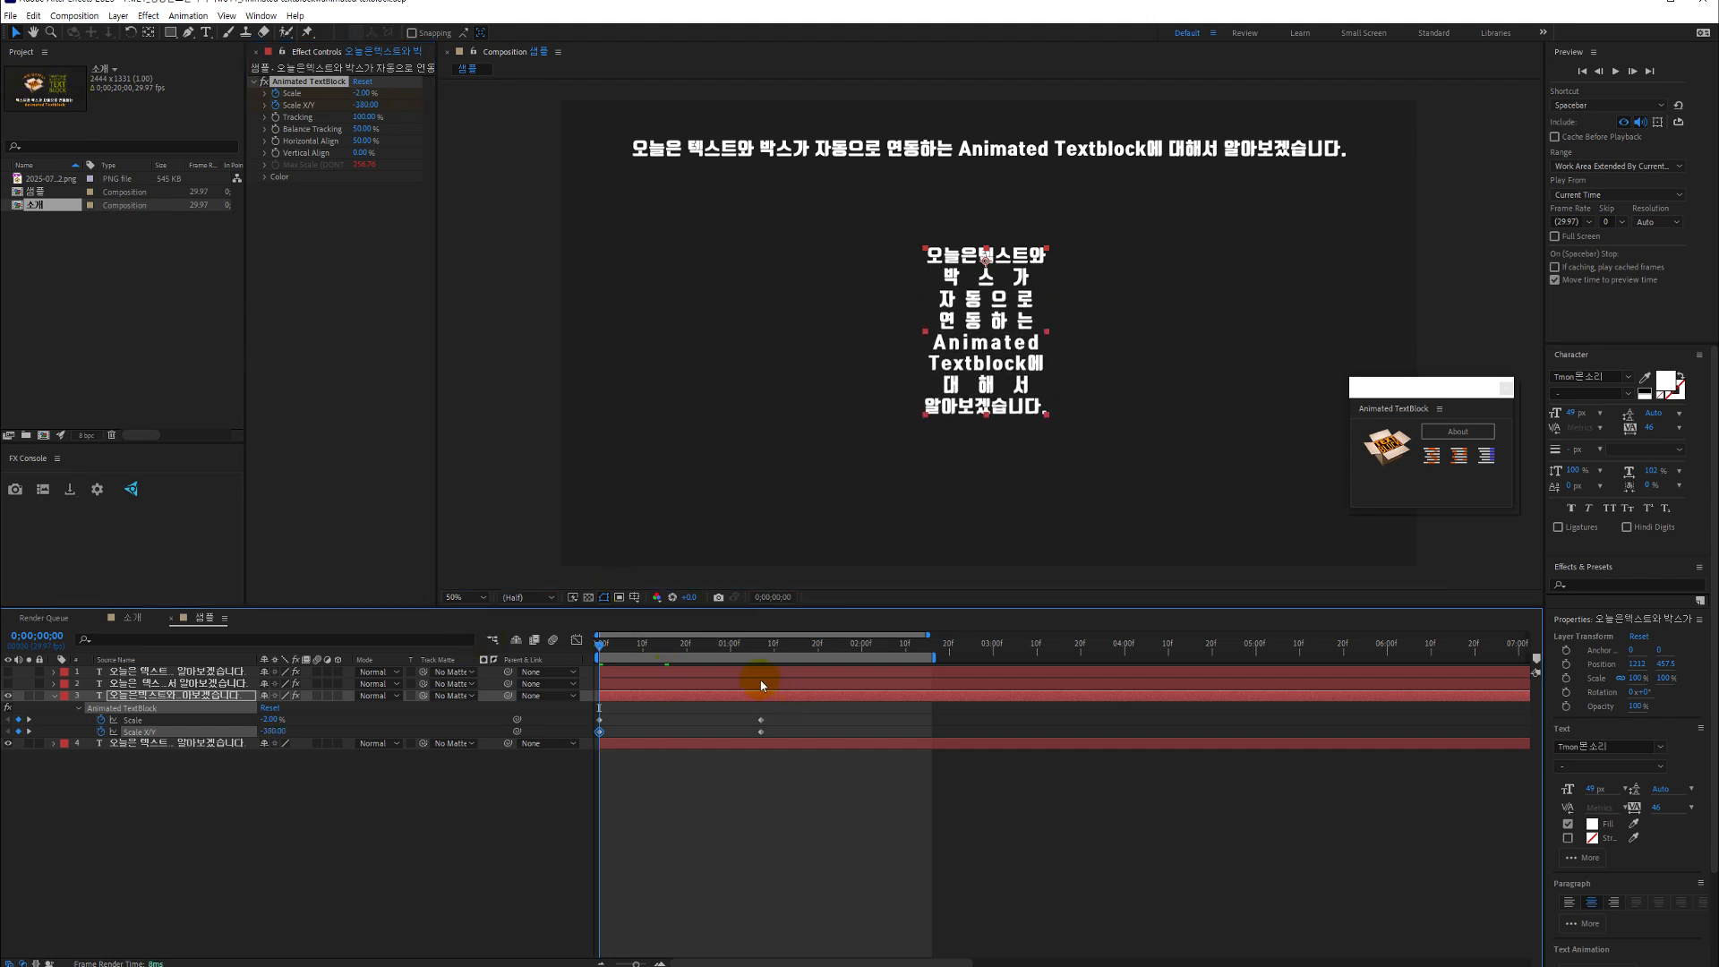
Preview the text block's scale animation from the start of the composition and park the current time at 0;00;01;10
{"action": "key", "text": "space"}
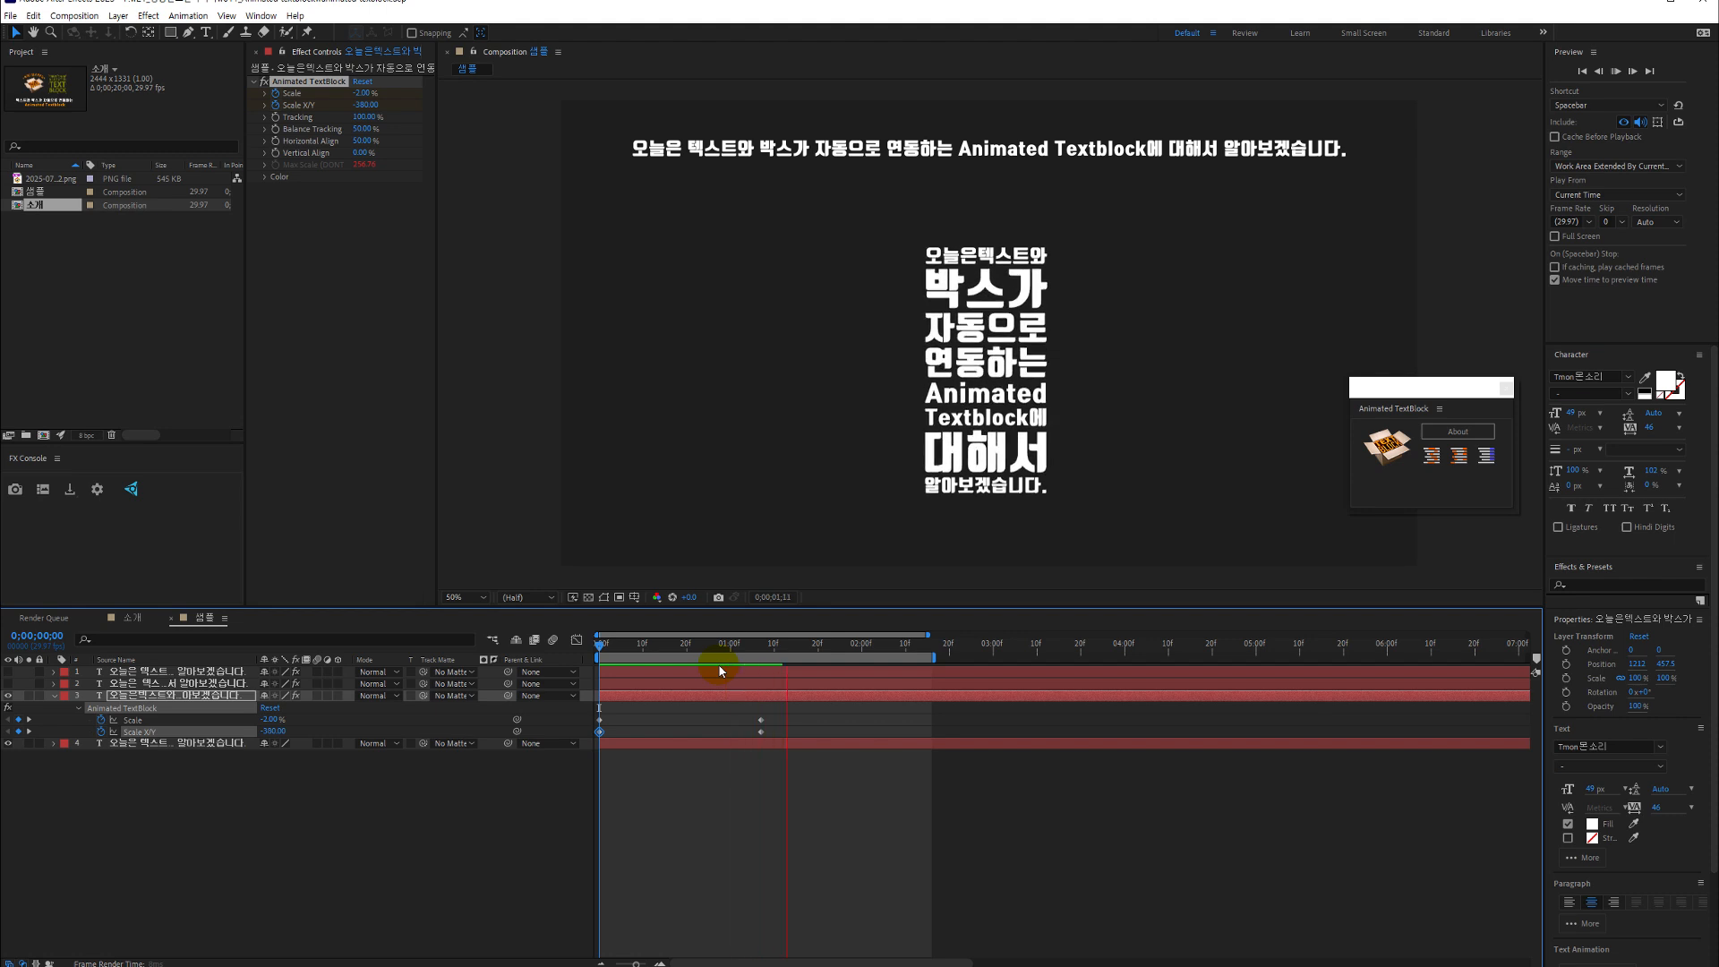
{"action": "key", "text": "space"}
{"action": "left_click_drag", "start_coordinate": [744, 645], "coordinate": [588, 664]}
{"action": "key", "text": "space"}
{"action": "left_click", "coordinate": [774, 644]}
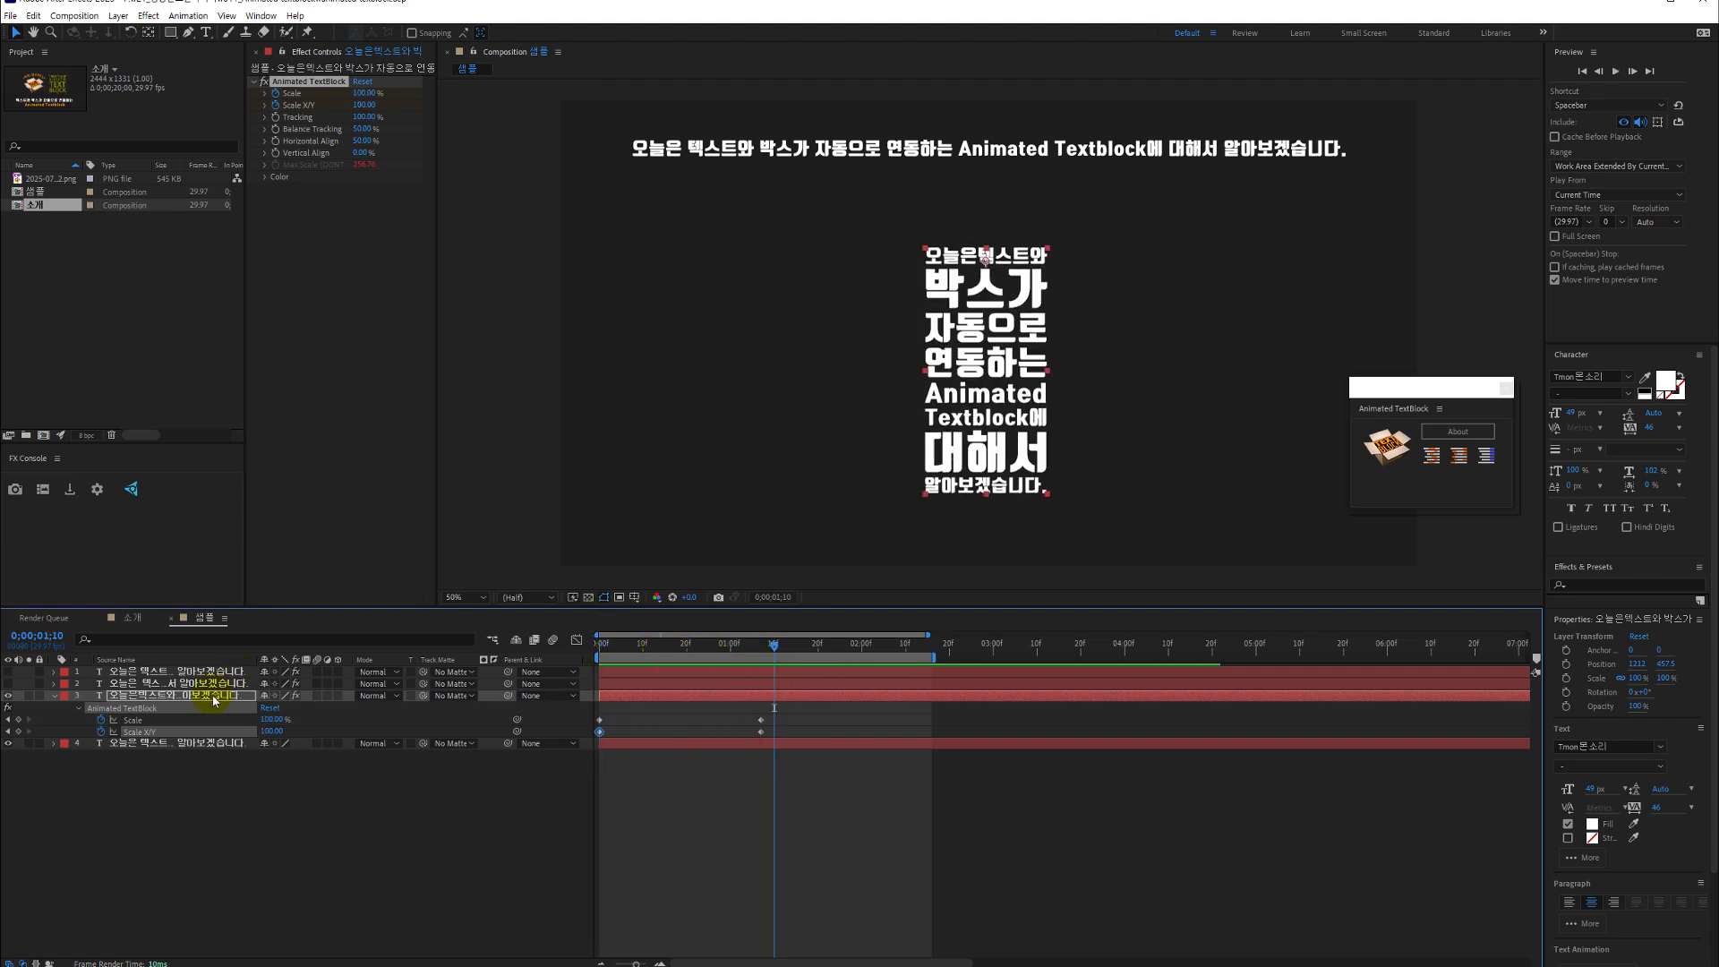